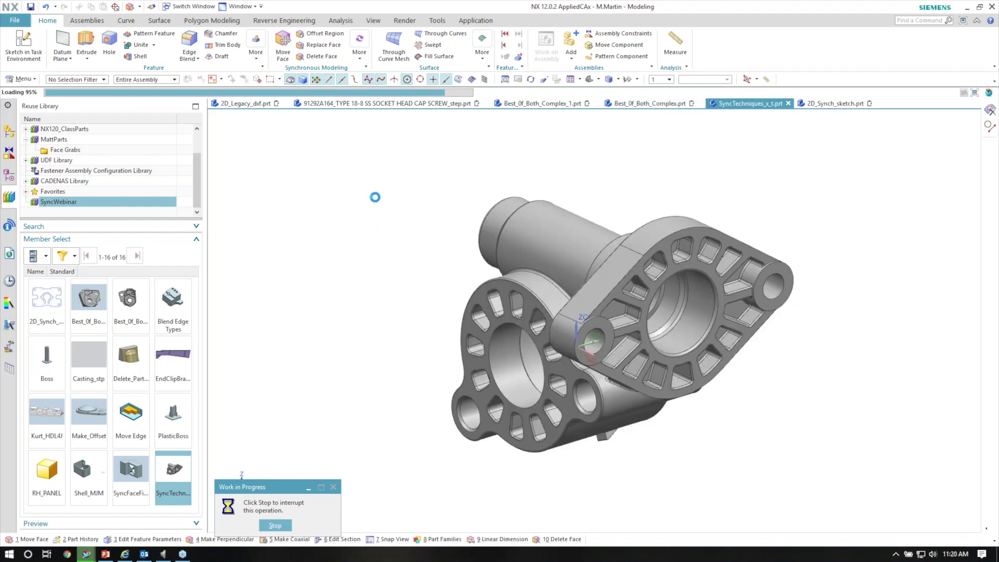
Try to offset the round flange's top face by 3 mm with Move Face.
middle_click_drag(346, 211, 704, 182)
scroll(704, 182, "up", 5)
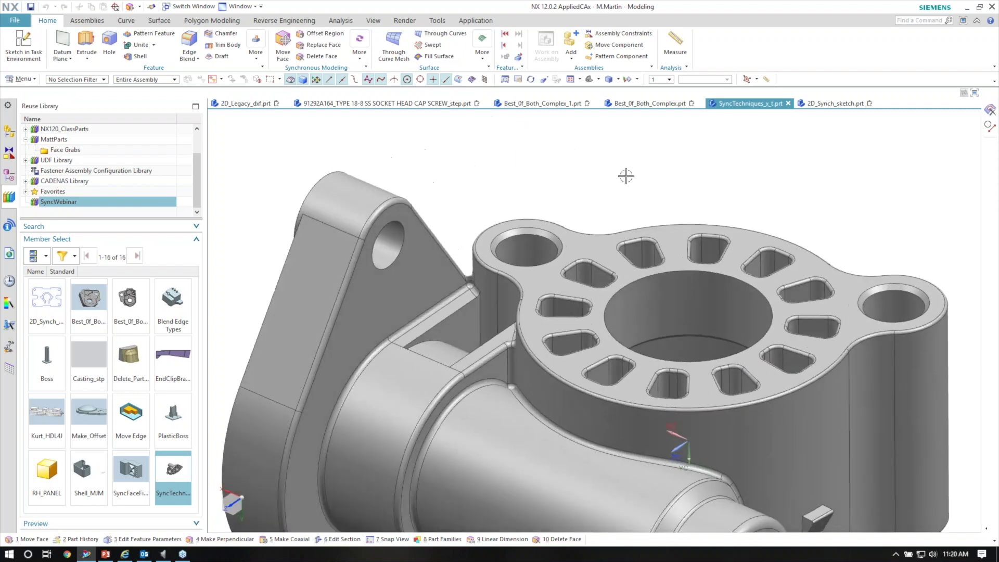
middle_click_drag(626, 175, 597, 261)
scroll(597, 260, "up", 2)
middle_click_drag(556, 191, 537, 141)
left_click(291, 45)
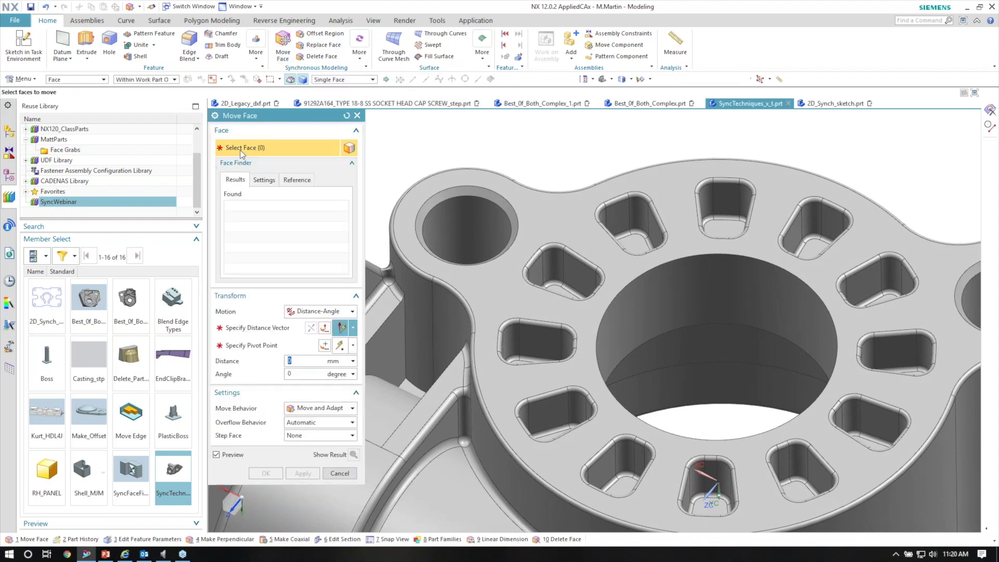
left_click(470, 178)
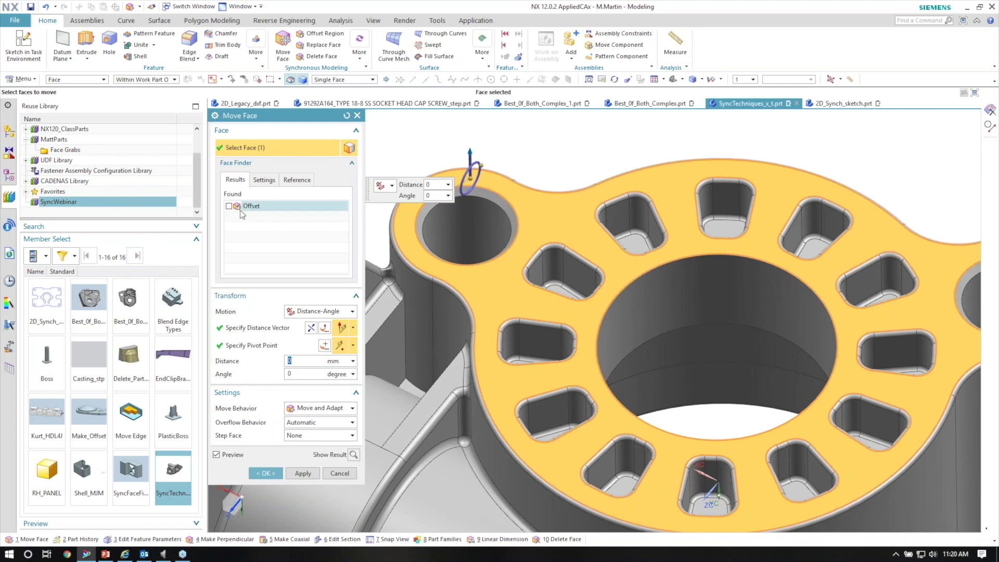
middle_click_drag(549, 254, 419, 241)
scroll(517, 166, "up", 3)
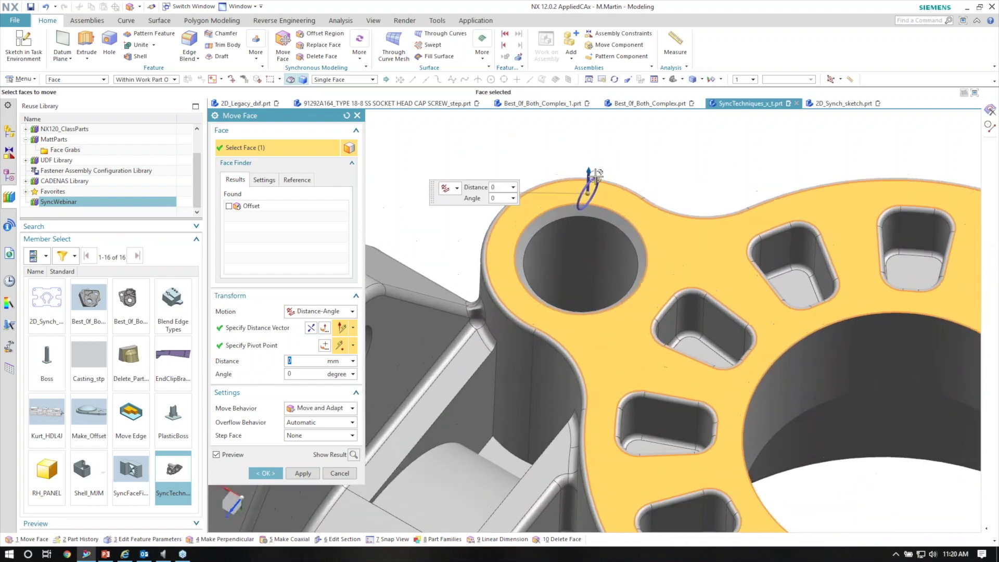
left_click_drag(589, 167, 590, 144)
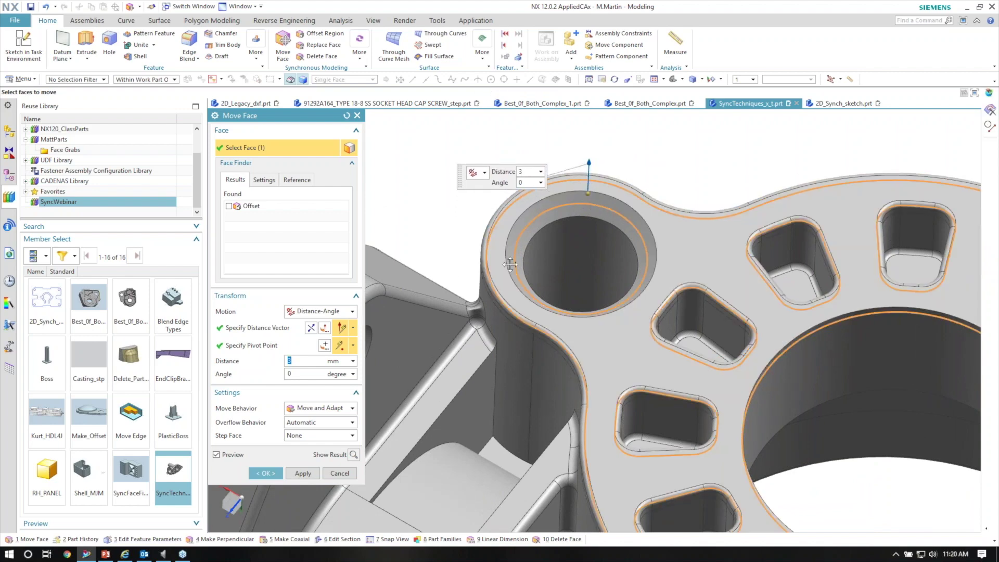
scroll(629, 269, "down", 2)
middle_click_drag(629, 270, 572, 239)
left_click(346, 477)
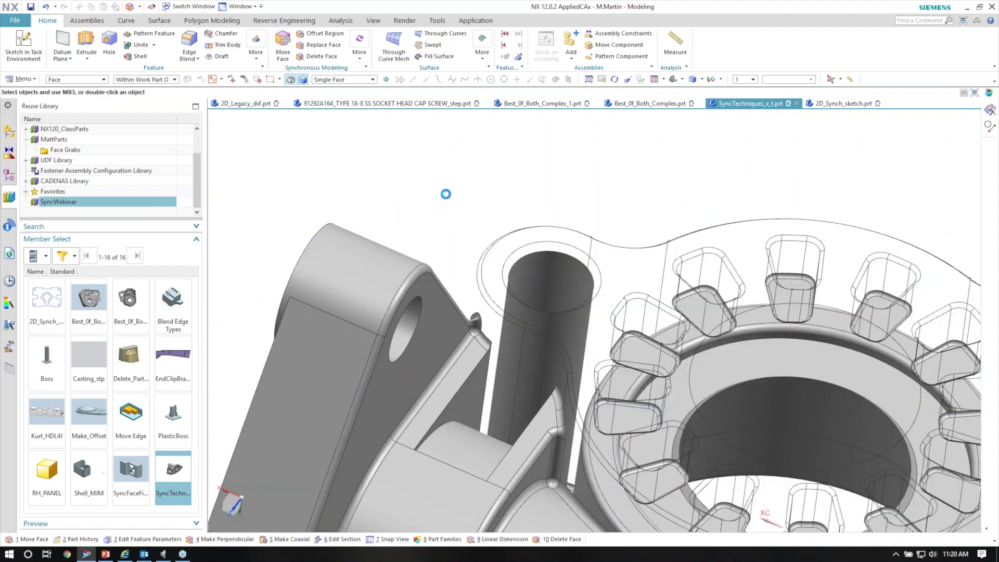
Label the chamfer faces of both bolt holes on the round flange with Label Chamfer.
left_click(466, 156)
middle_click_drag(466, 156, 477, 123)
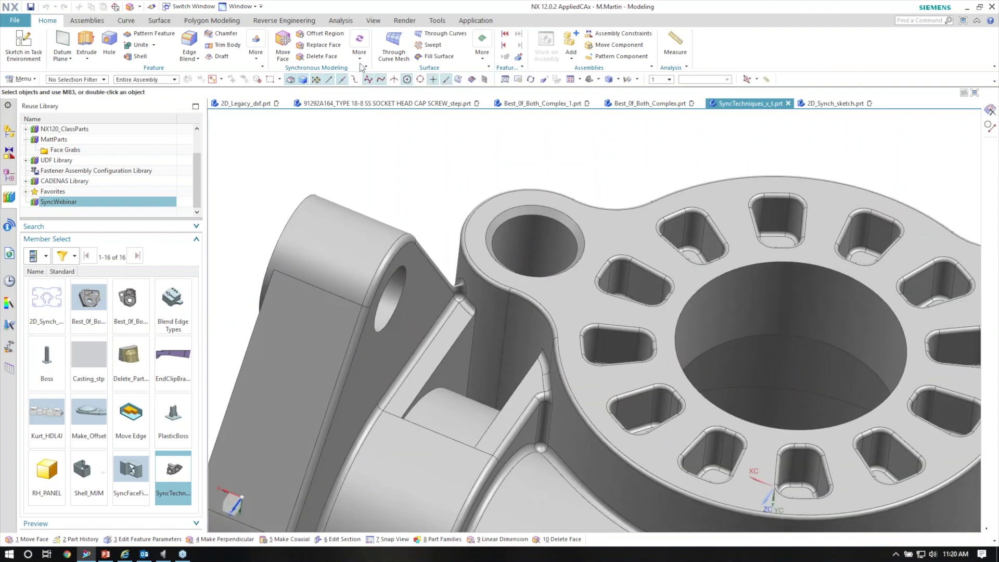
left_click(365, 56)
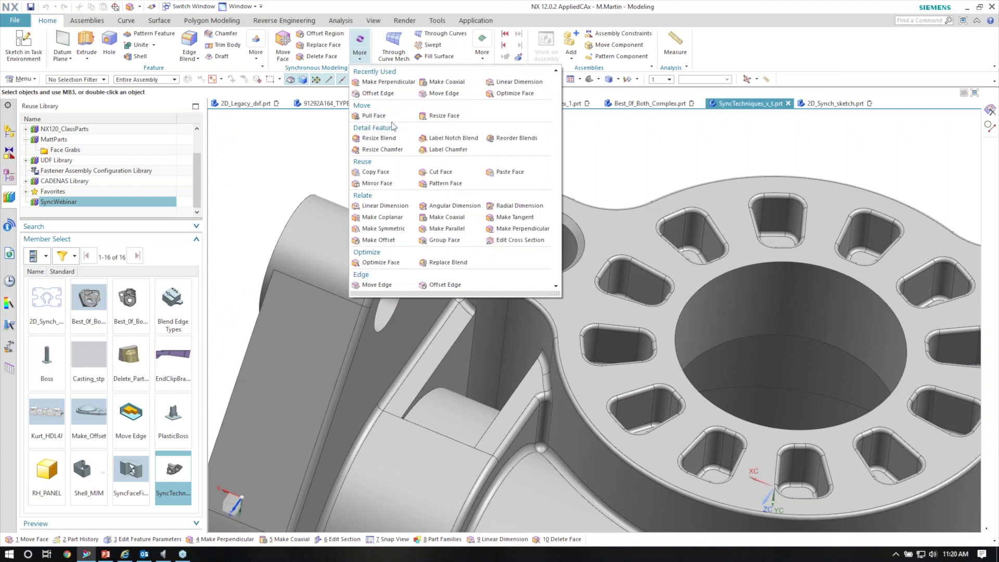
left_click(440, 150)
left_click(520, 221)
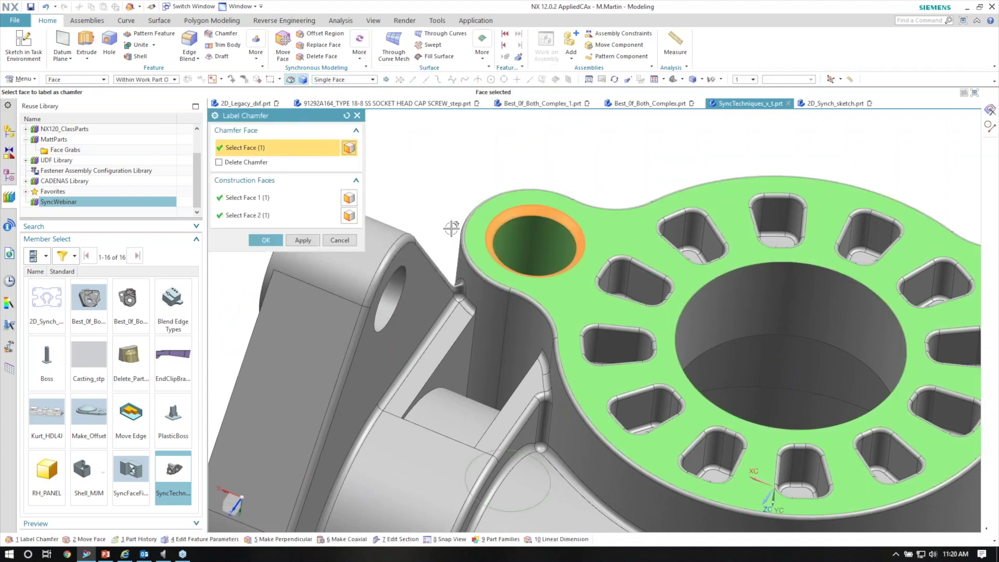
left_click(315, 242)
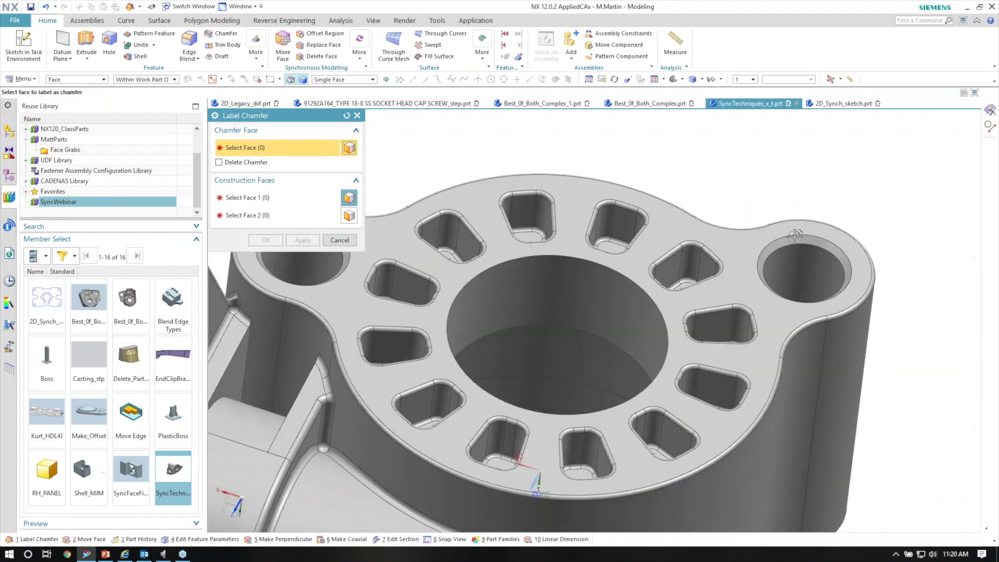
left_click(796, 239)
left_click(275, 238)
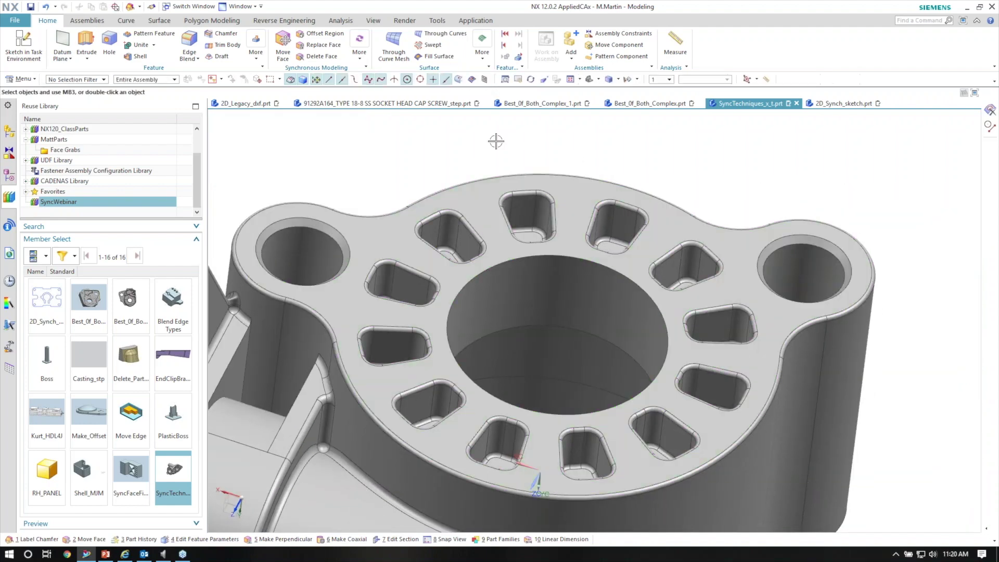
Show the part's model history and highlight the second Label Chamfer feature.
left_click(9, 176)
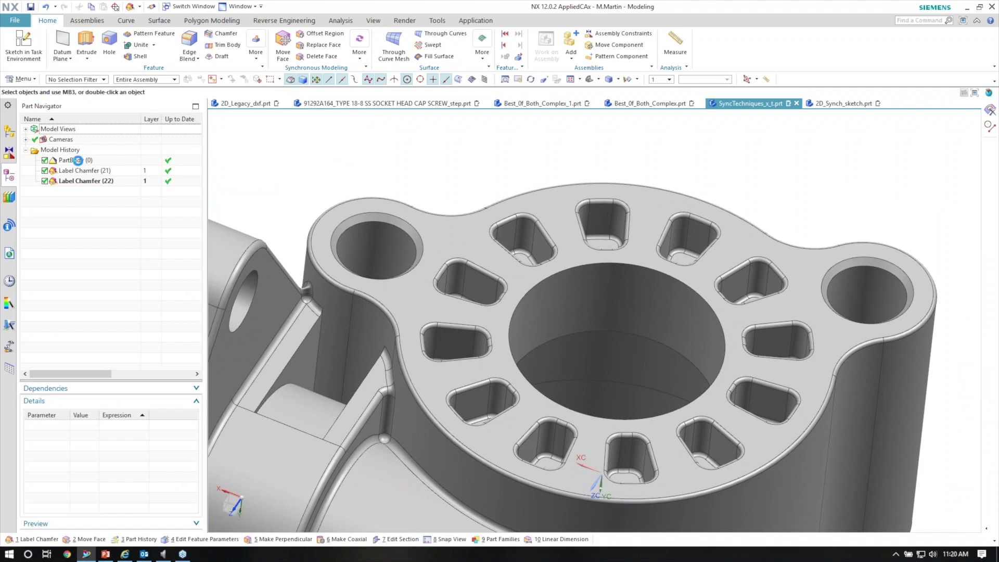
left_click(73, 160)
middle_click_drag(568, 210, 464, 169)
key("Escape")
middle_click_drag(344, 172, 233, 175)
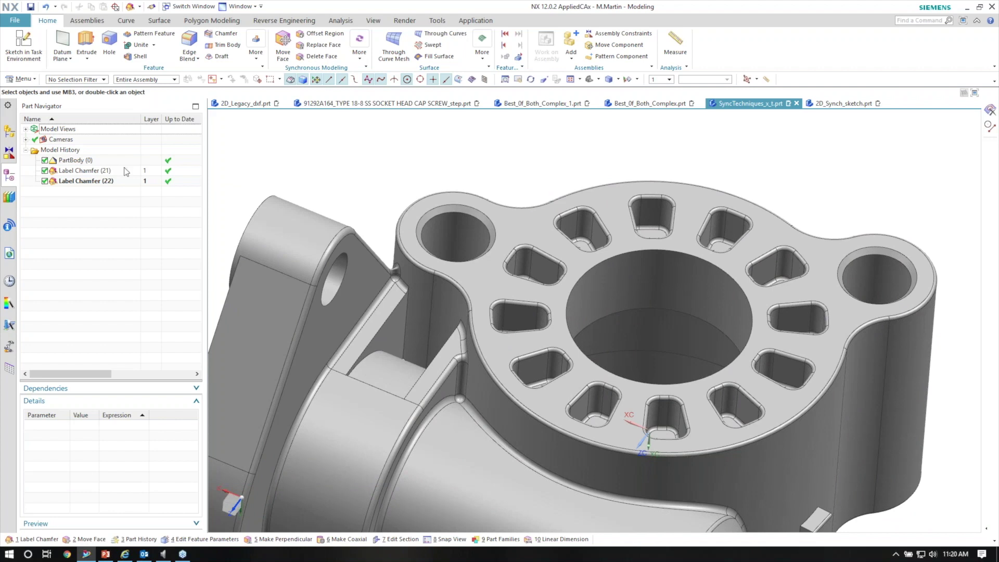
left_click(90, 180)
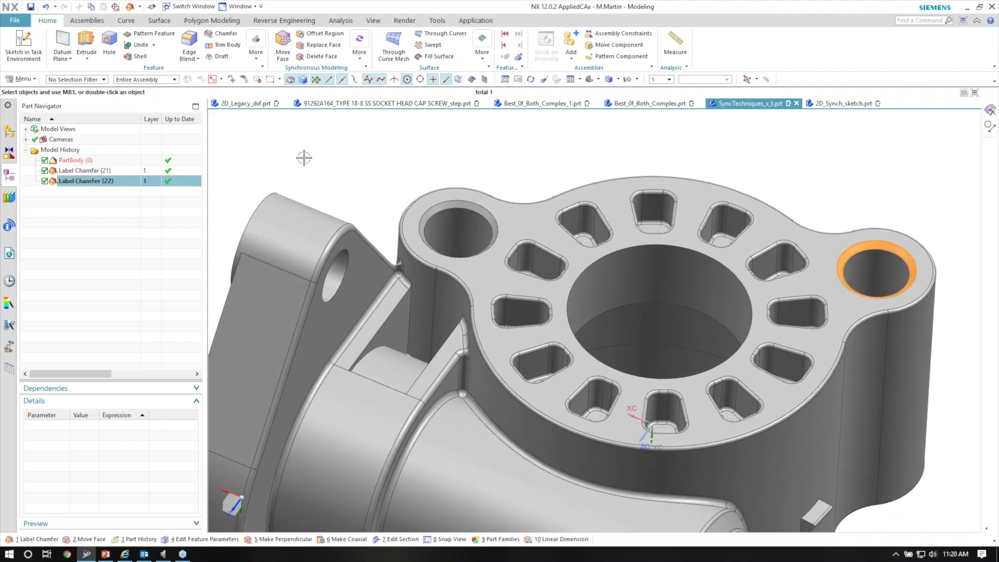
left_click(350, 122)
Select the round flange's top face for Move Face, preview a 2 mm distance and reset the distance to 0.
left_click(282, 45)
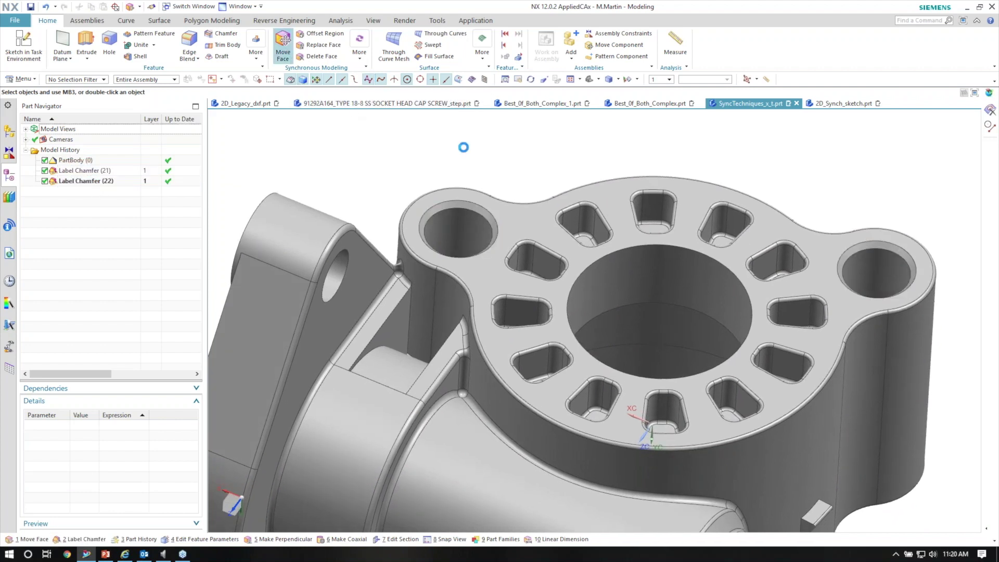
left_click(516, 216)
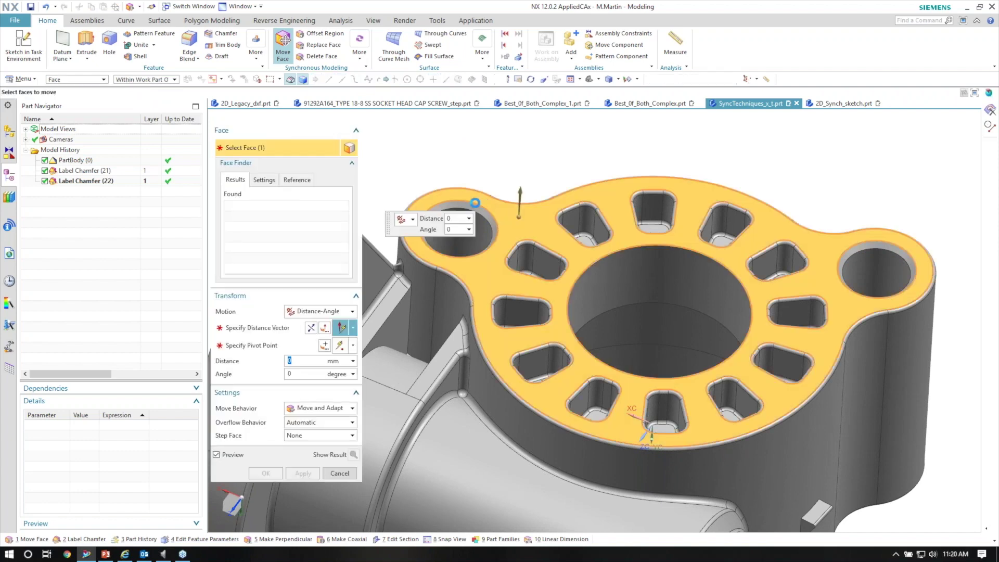
left_click(288, 360)
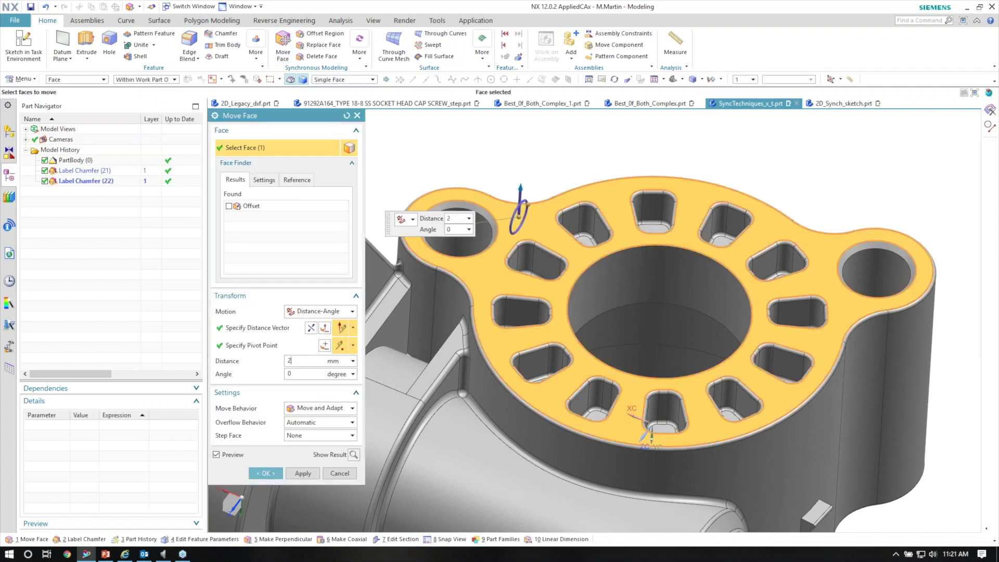
type("2")
key("Return")
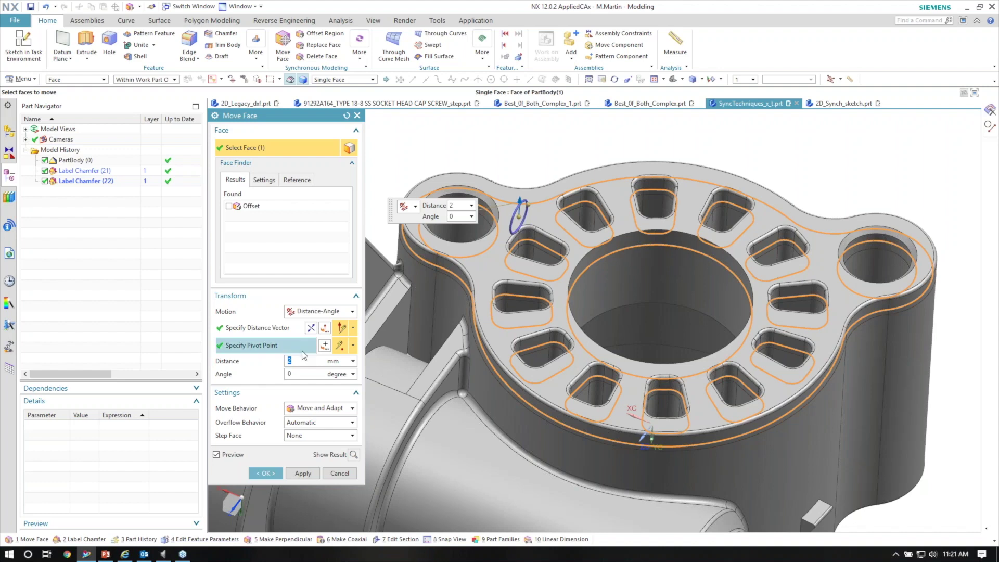
key("Return")
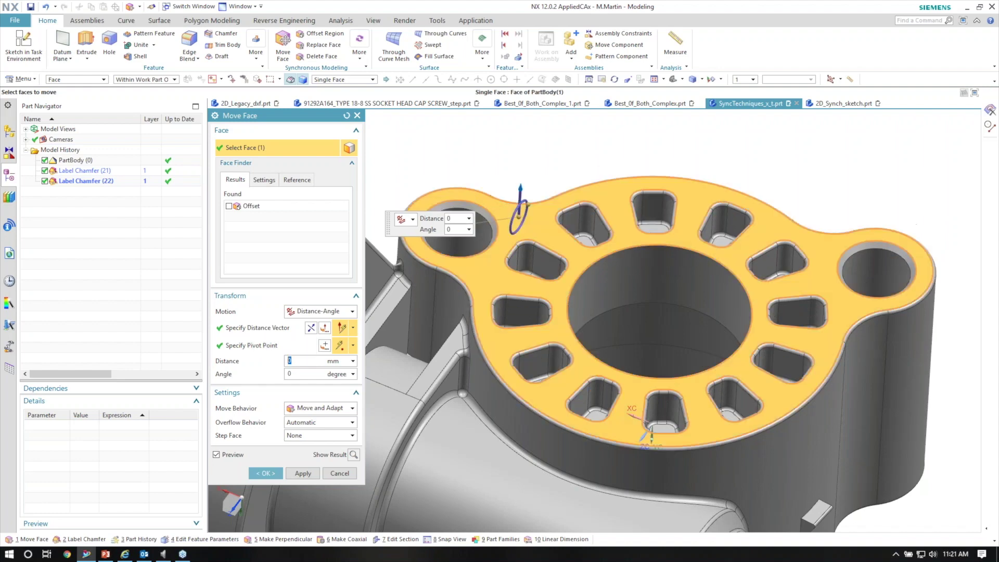
Add the flange's pocket floors to the face selection with the Coplanar finder and deselect the top face of the adjoining ribs.
scroll(526, 257, "up", 5)
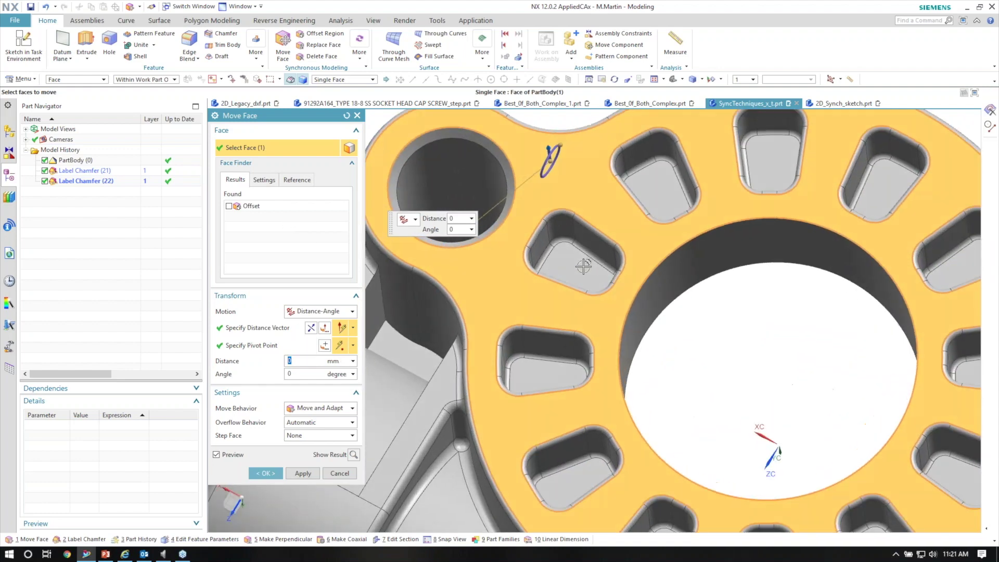
left_click(577, 267)
scroll(547, 269, "down", 1)
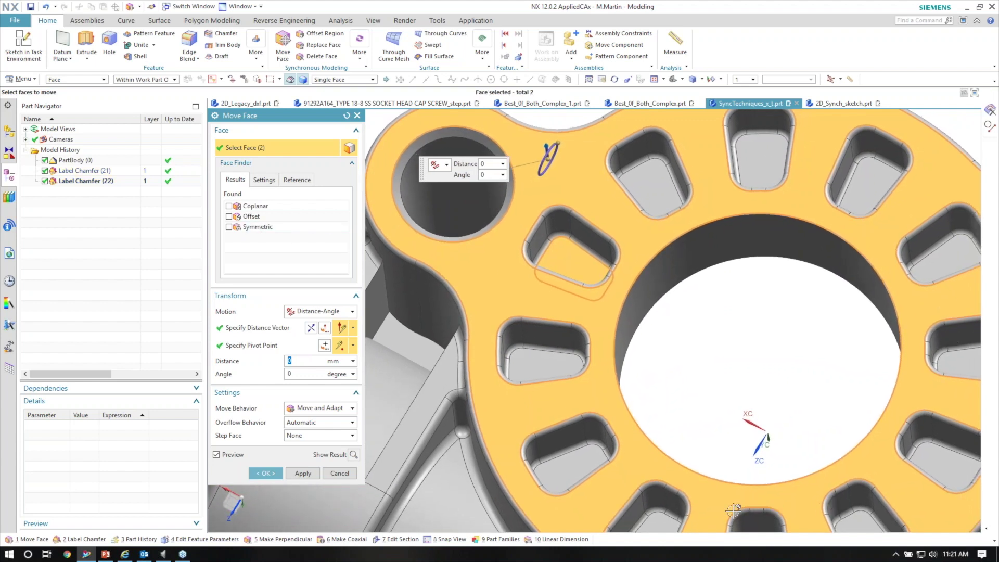
left_click(229, 206)
middle_click_drag(366, 213, 456, 284)
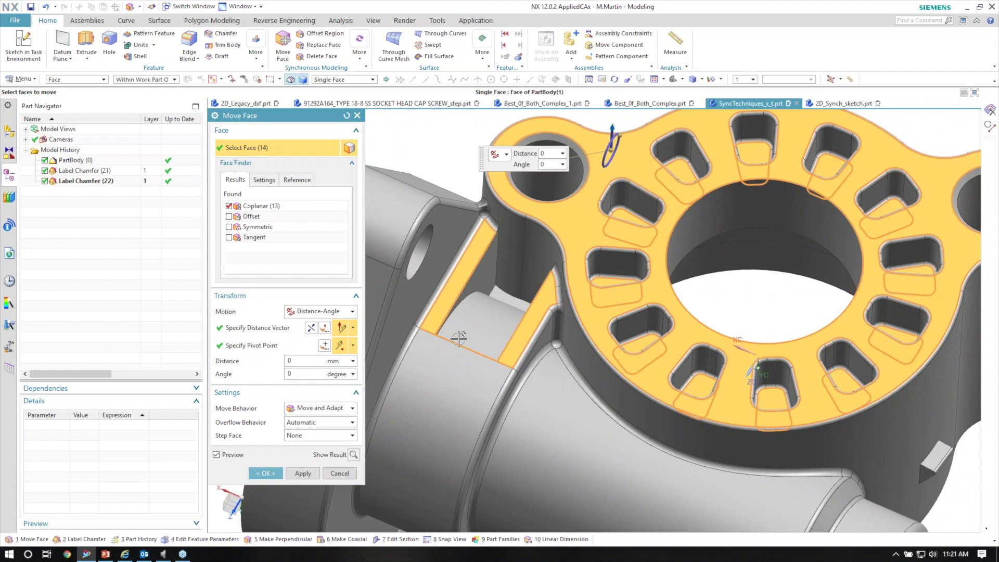
left_click(456, 286, "shift")
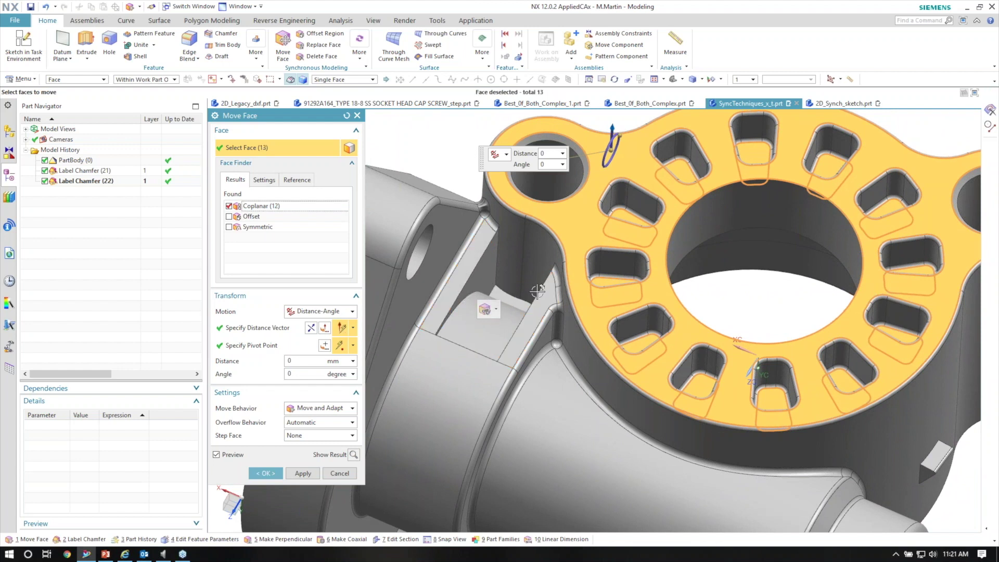
Move the selected flange top face and pocket floors by 2 mm.
middle_click_drag(651, 232, 639, 230)
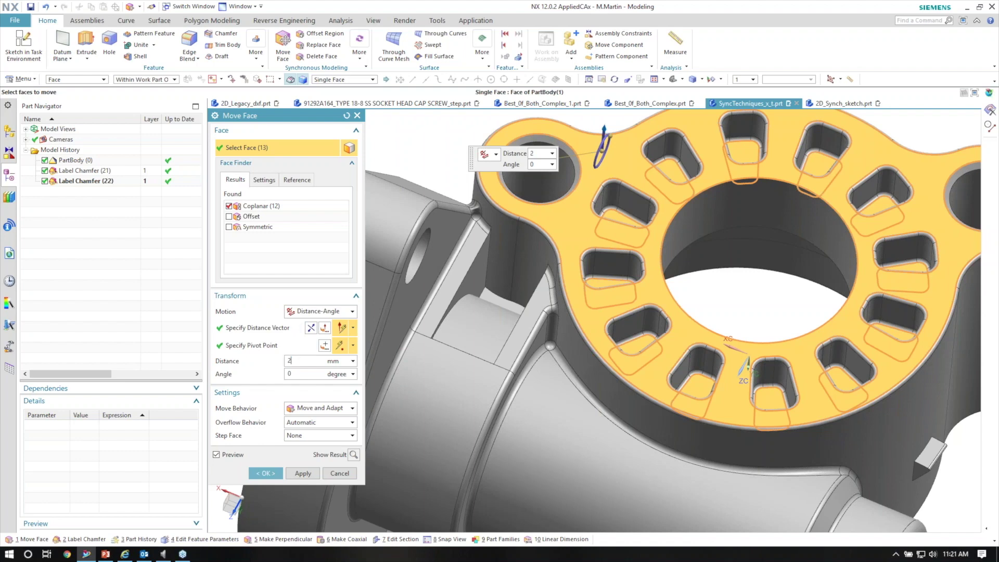
key("Return")
middle_click_drag(726, 283, 722, 221)
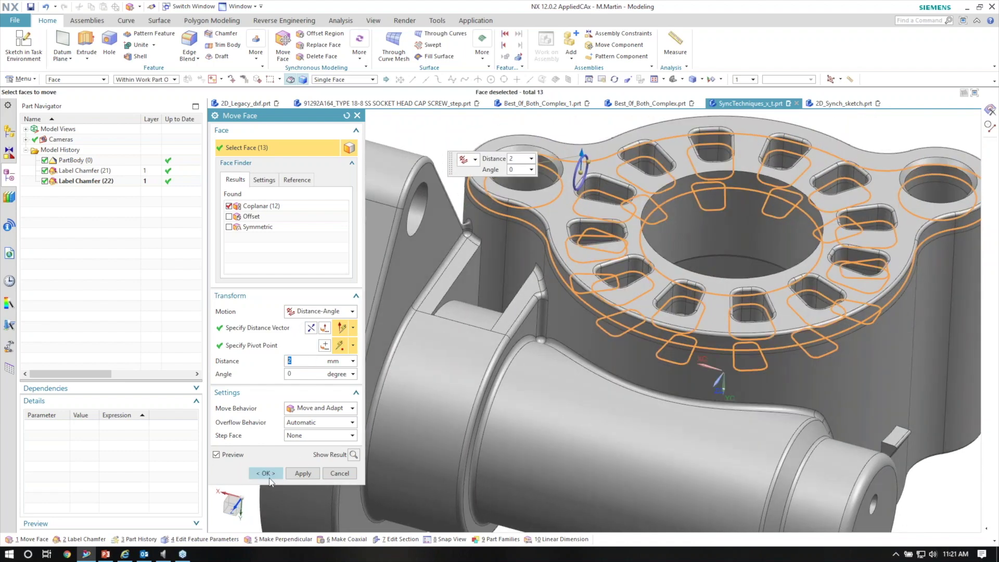
left_click(268, 474)
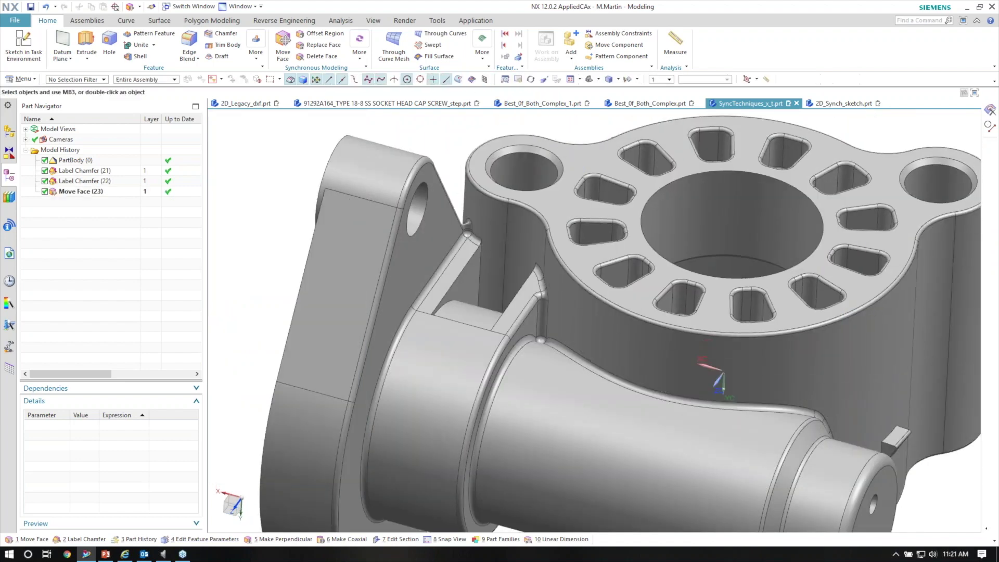
Start Delete Face and select the small wedge on the round housing's outer wall using Boss or Pocket Faces.
scroll(474, 353, "down", 2)
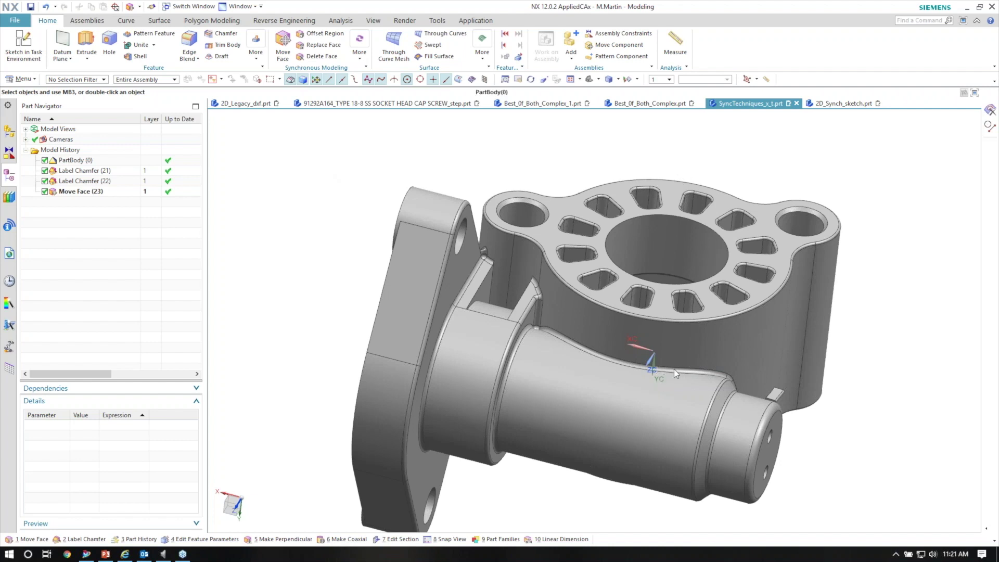
middle_click_drag(765, 168, 684, 357)
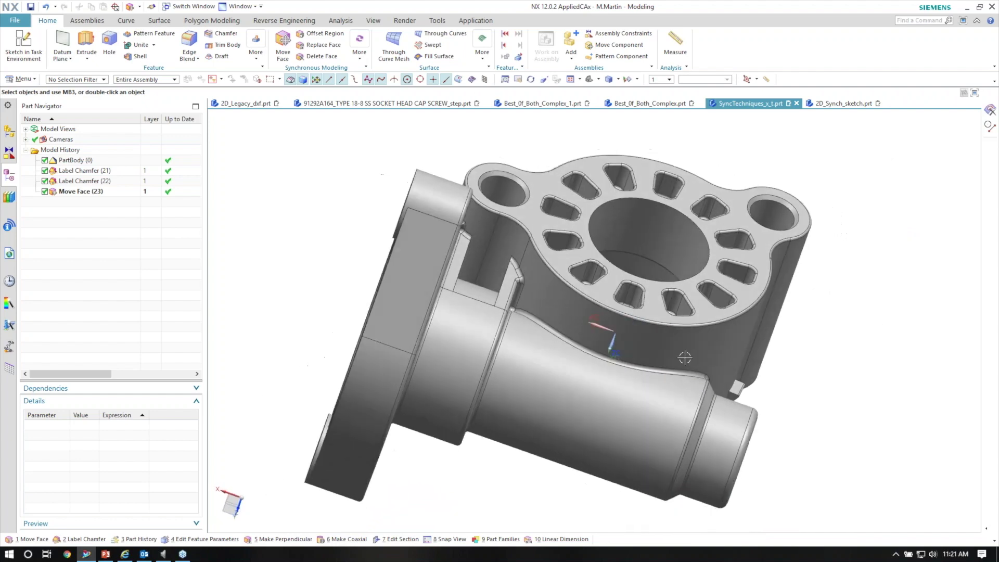
middle_click_drag(809, 341, 512, 206)
left_click(323, 57)
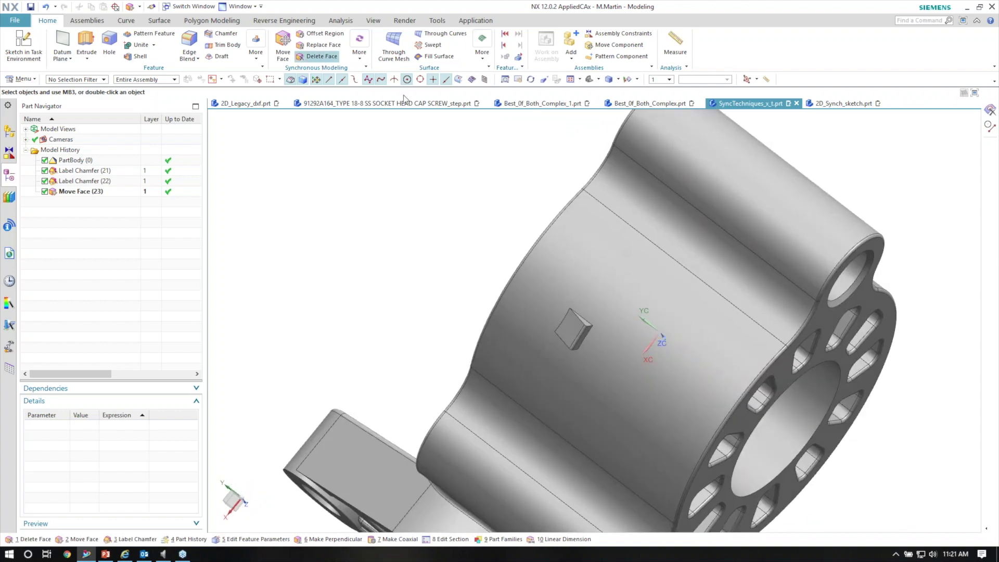
middle_click_drag(399, 188, 637, 291)
scroll(619, 265, "up", 3)
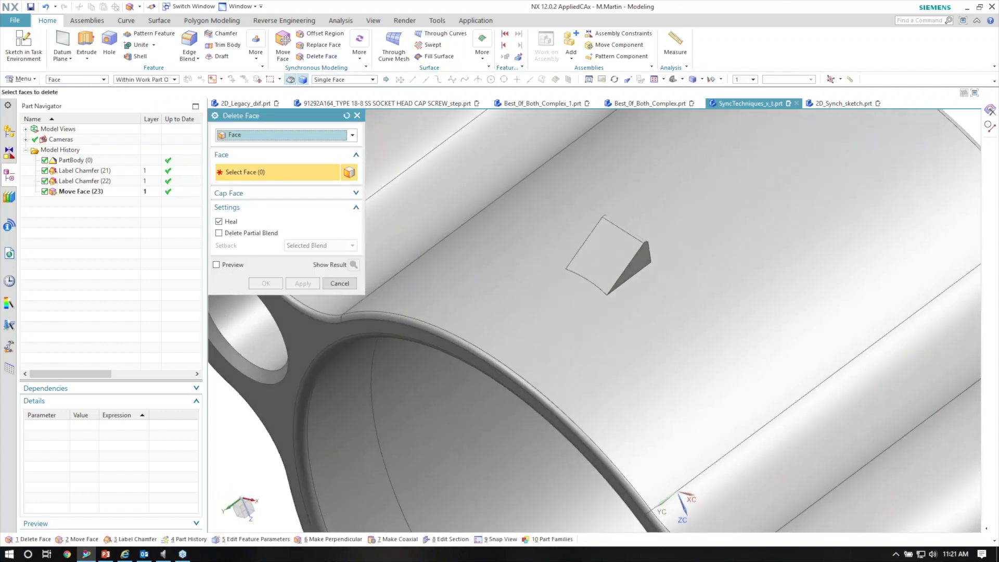
left_click(643, 257)
right_click(643, 257)
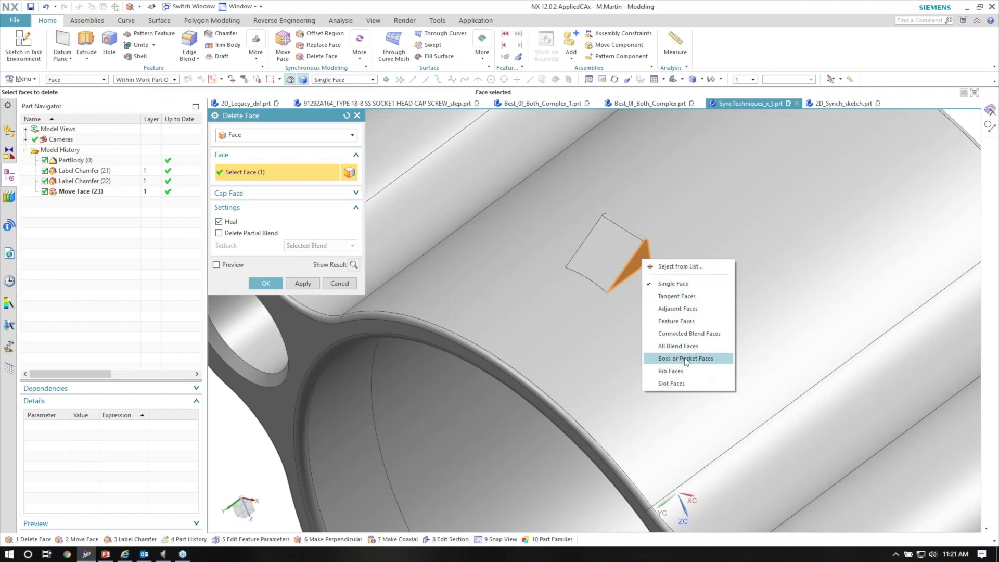
left_click(683, 359)
Add the second wedge on the housing's outer wall to the selection and delete both wedges with healing.
middle_click_drag(545, 270, 631, 237)
scroll(631, 237, "down", 2)
middle_click_drag(716, 281, 642, 291)
scroll(643, 291, "up", 2)
left_click(694, 275)
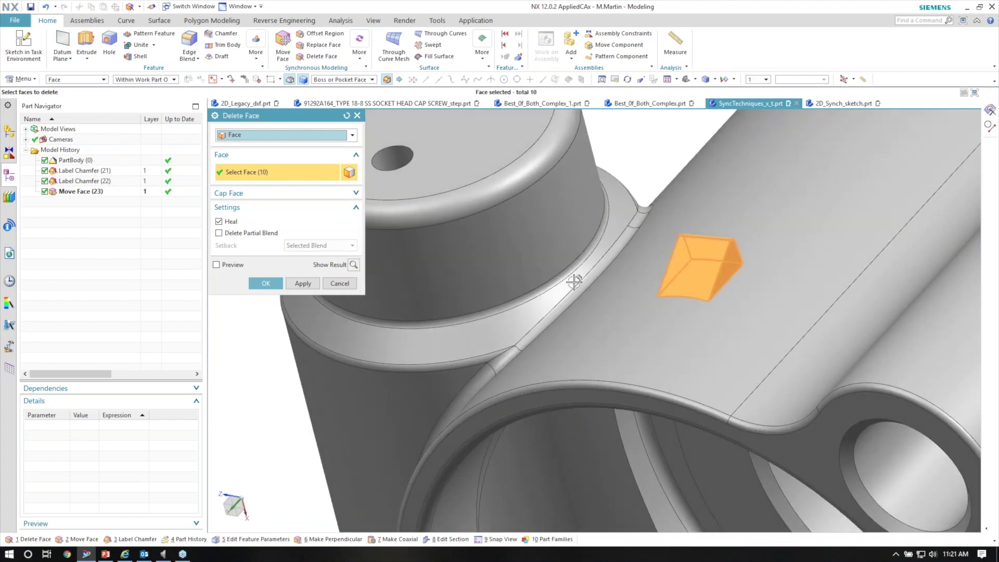
scroll(574, 281, "down", 3)
left_click(355, 265)
scroll(536, 325, "up", 3)
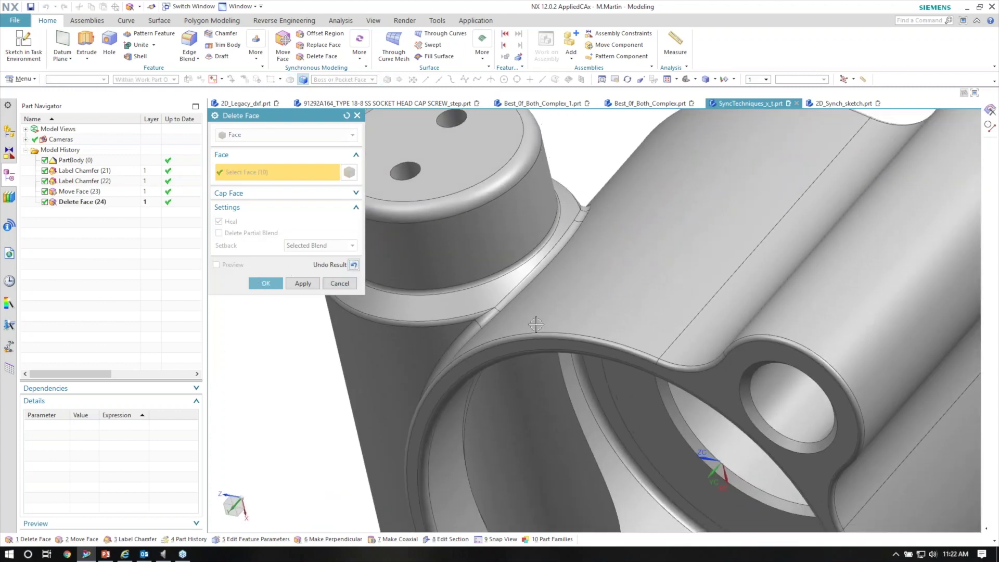
middle_click_drag(536, 324, 688, 337)
left_click(270, 281)
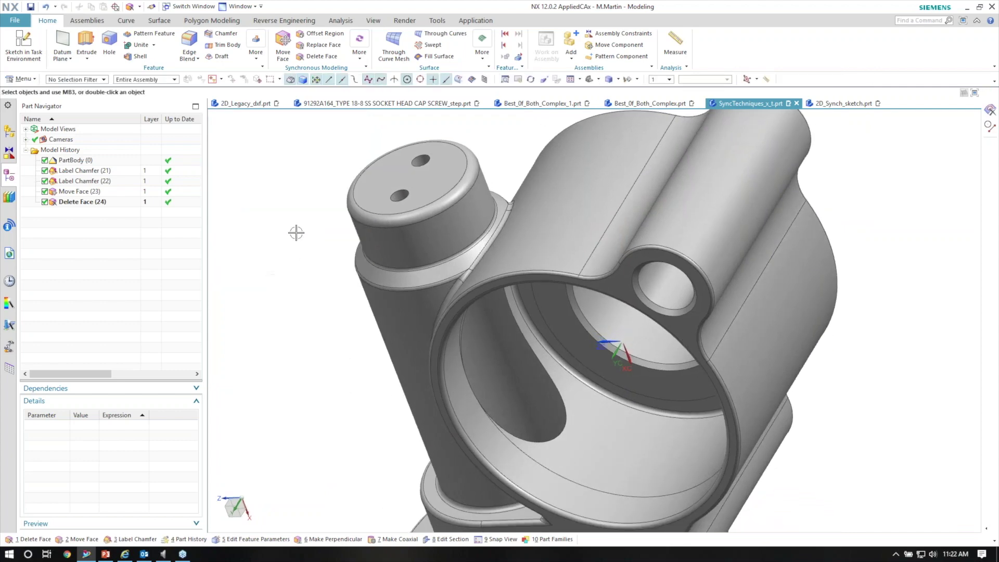
key("ctrl+f")
middle_click_drag(276, 245, 663, 203)
middle_click_drag(777, 214, 817, 313)
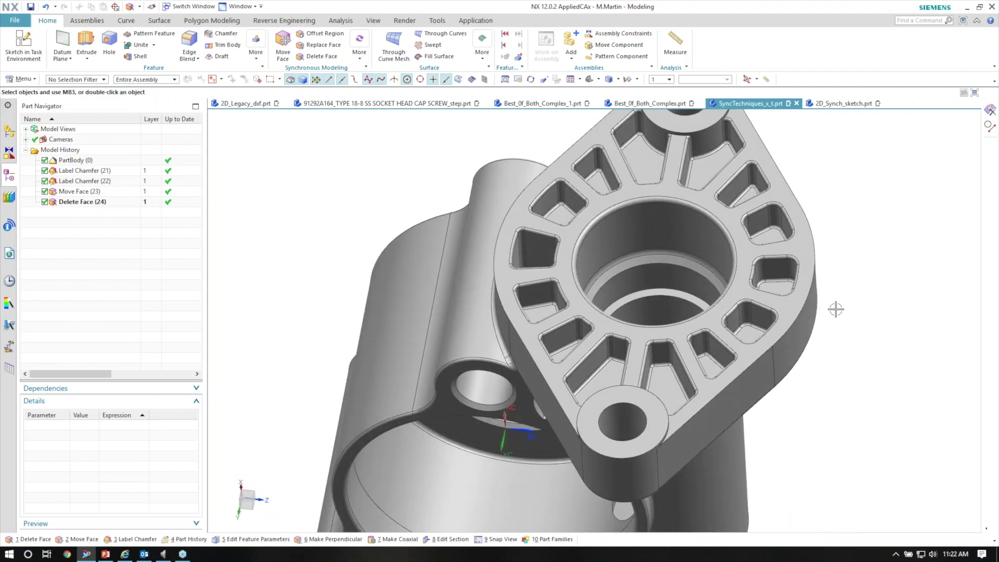
Start Move Face on the flange's curved outer side face and set the distance to 3 mm outward along the ZC direction.
middle_click_drag(569, 250, 300, 76)
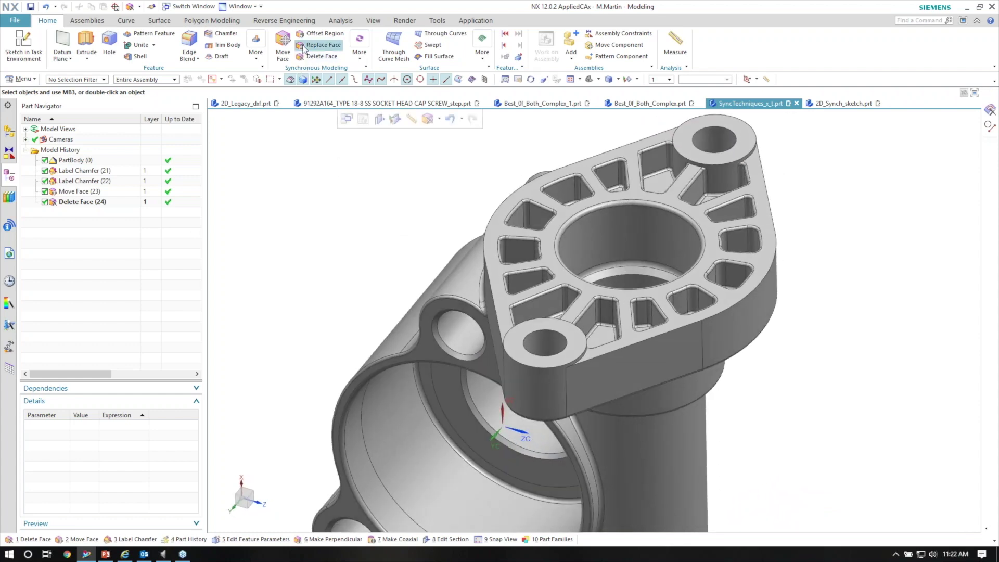
left_click(283, 44)
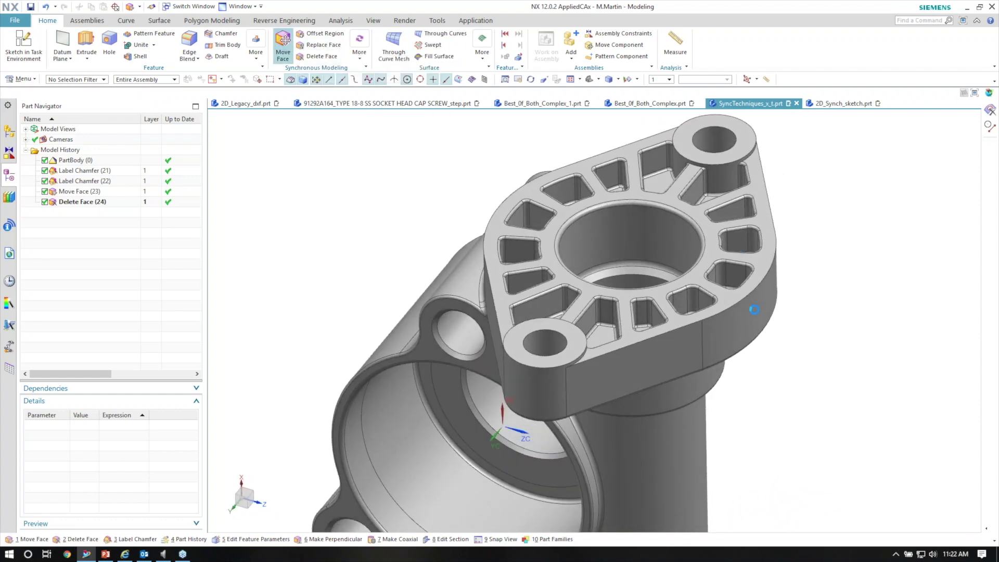
left_click(754, 307)
middle_click_drag(648, 265, 589, 287)
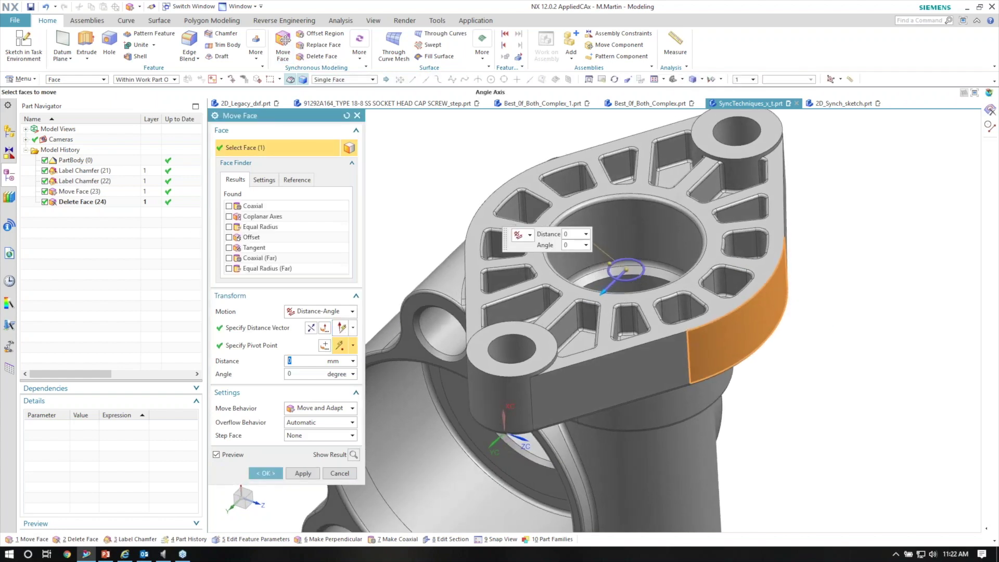
left_click(610, 264)
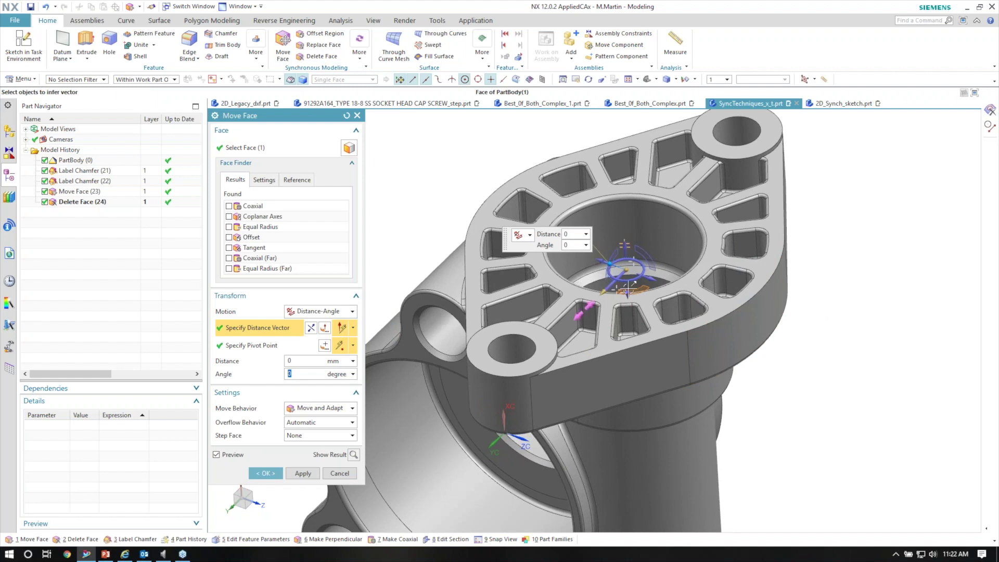
left_click(650, 278)
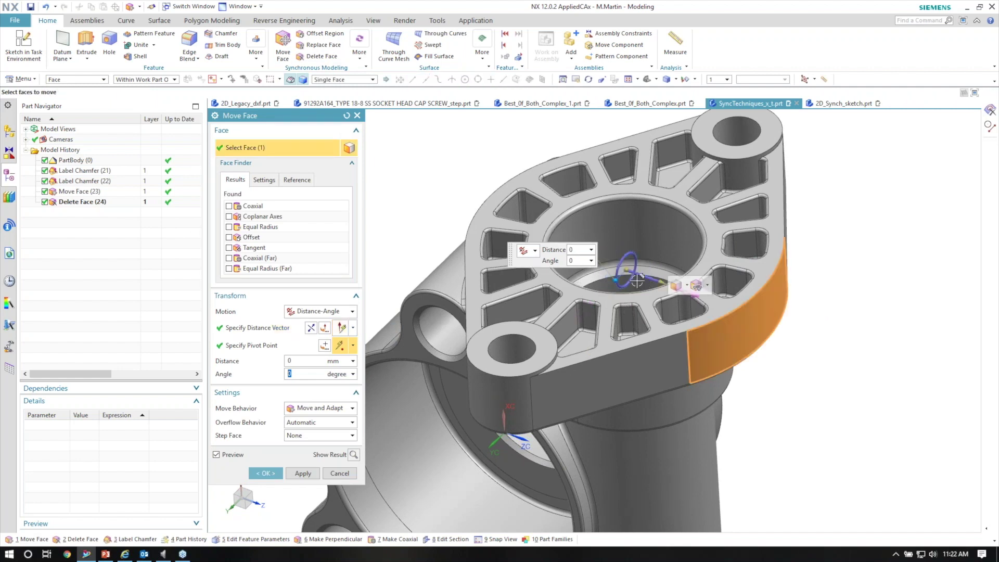
left_click_drag(578, 254, 563, 257)
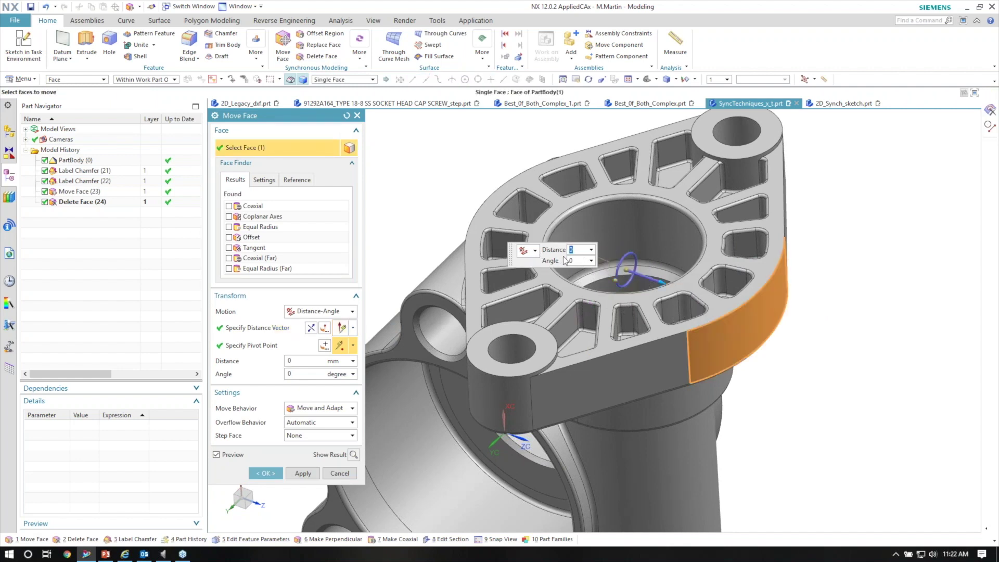
key("Return")
Add the Offset and Tangent face finder results along the flange's side to the selection and apply the 3 mm move.
middle_click_drag(638, 285, 773, 200)
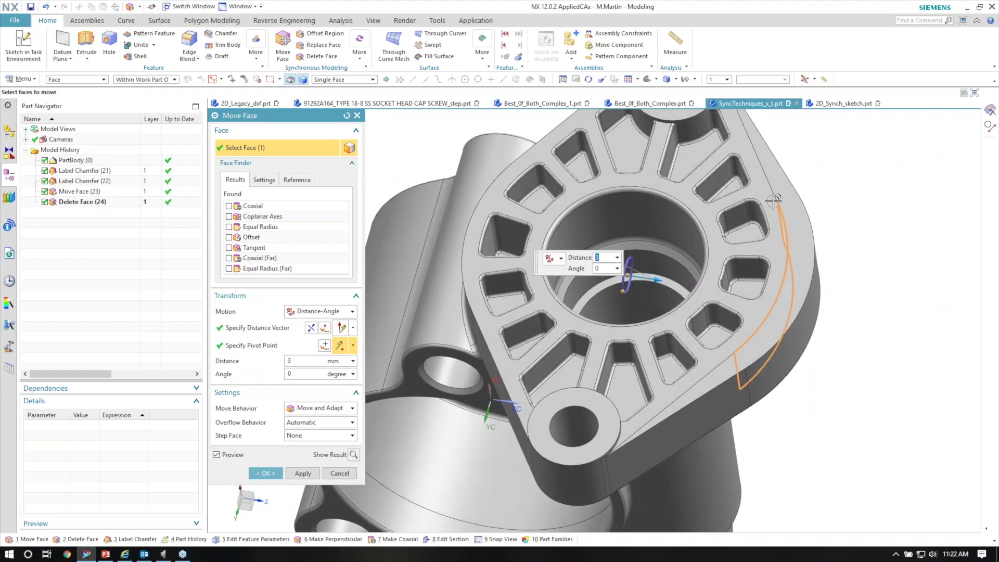
middle_click_drag(786, 296, 734, 172)
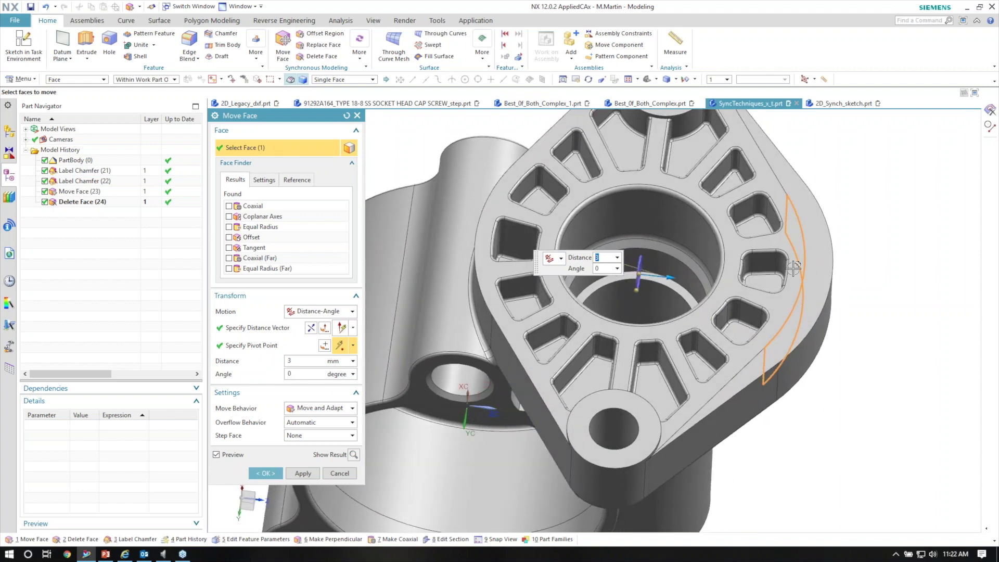
mouse_move(757, 154)
middle_mouse_down()
mouse_move(769, 162)
mouse_move(752, 148)
middle_mouse_up()
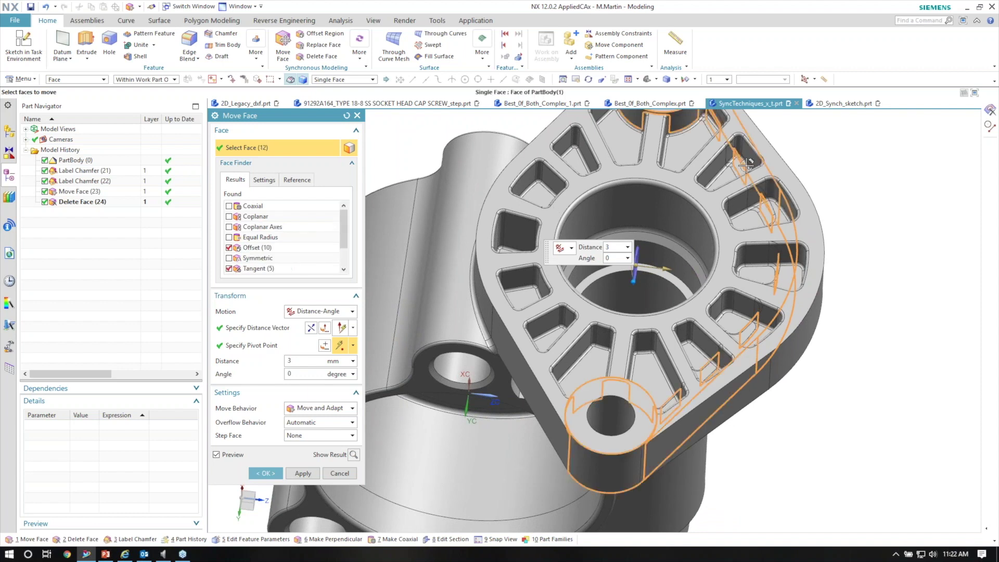
middle_click_drag(720, 122, 718, 130)
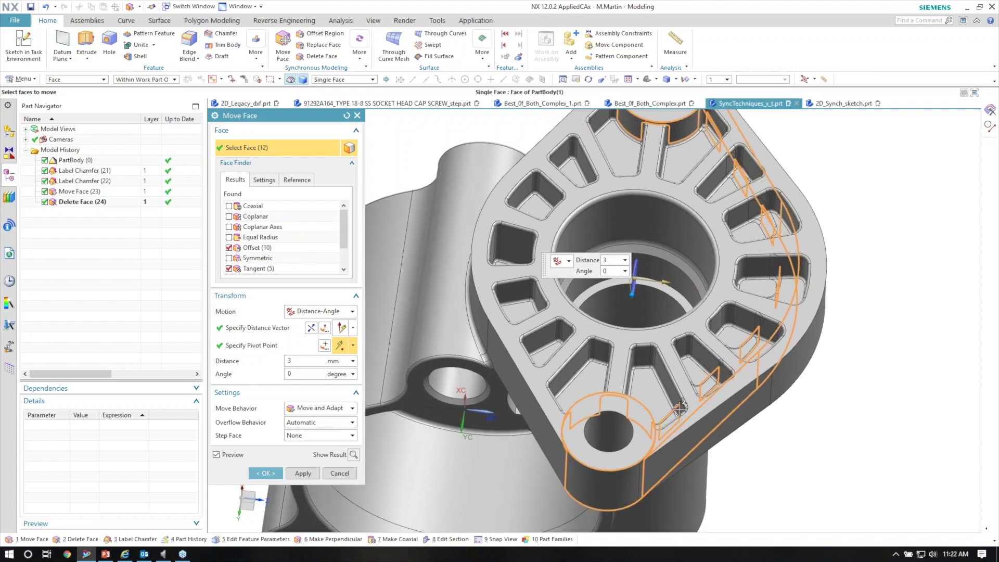
left_click(264, 472)
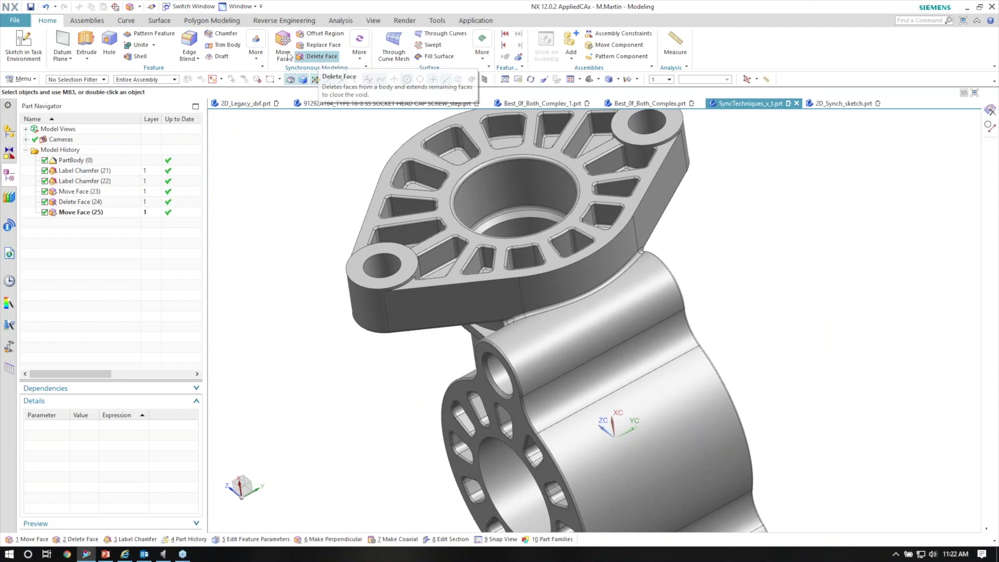
Try to move the flange's curved side face above the housing outward by 3 mm and highlight the problem b-surface neighbor.
left_click(283, 45)
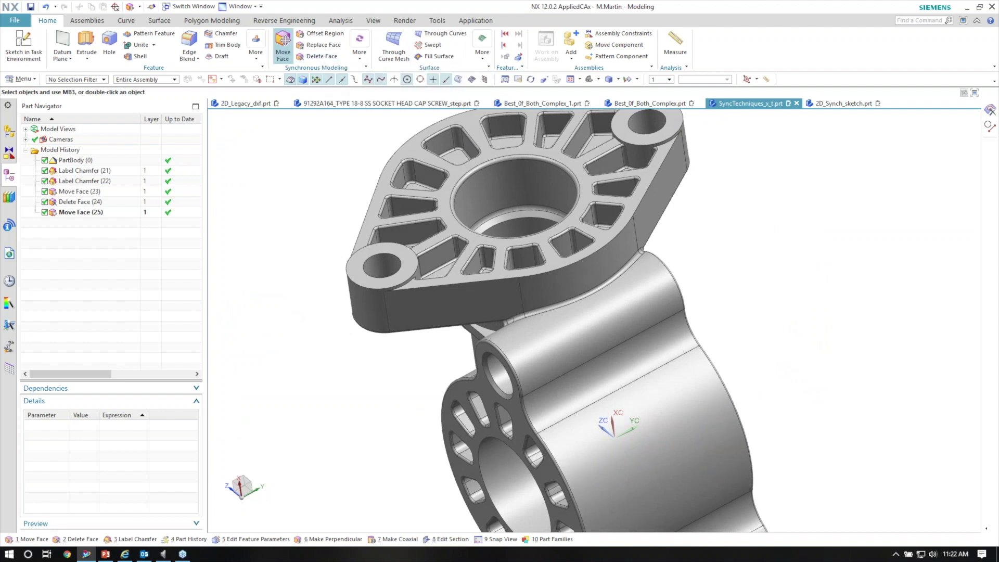
left_click(585, 275)
middle_click_drag(585, 275, 435, 249)
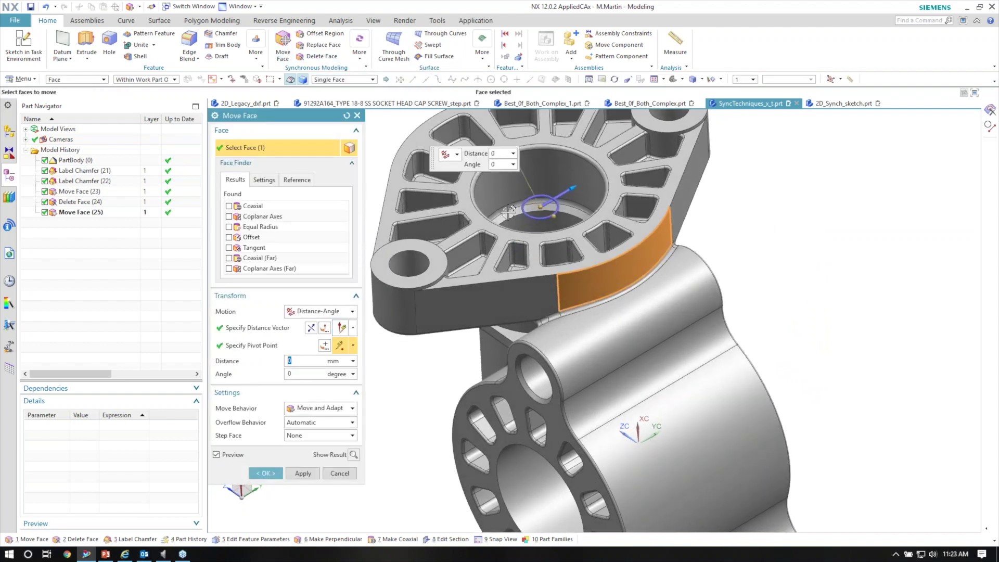
left_click(523, 207)
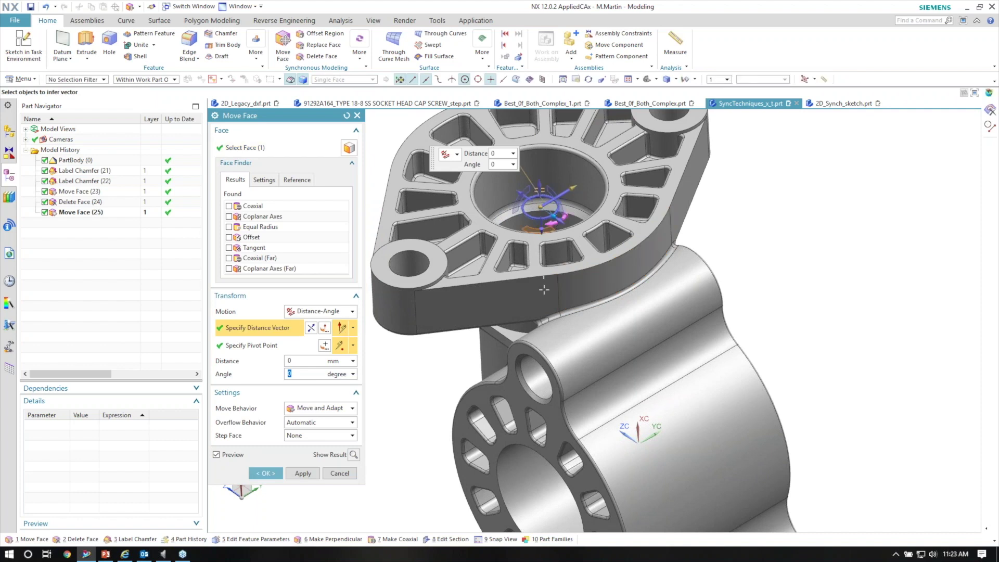
left_click(555, 228)
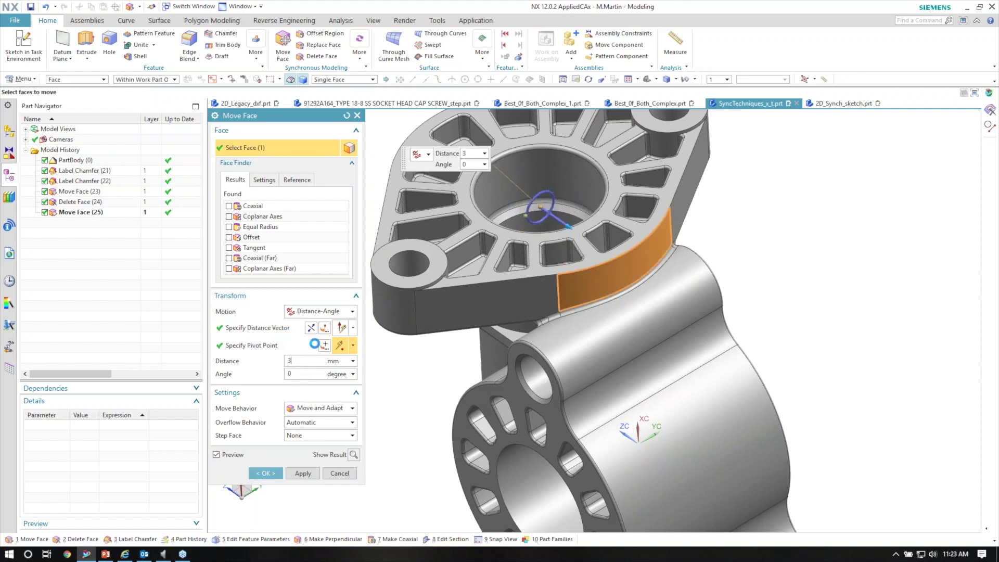
left_click(853, 342)
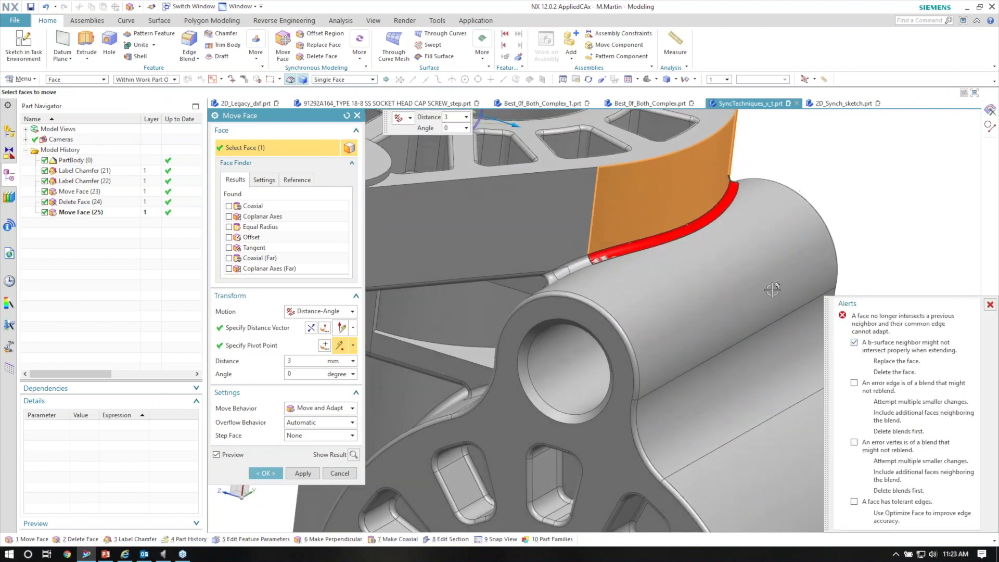
left_click(990, 305)
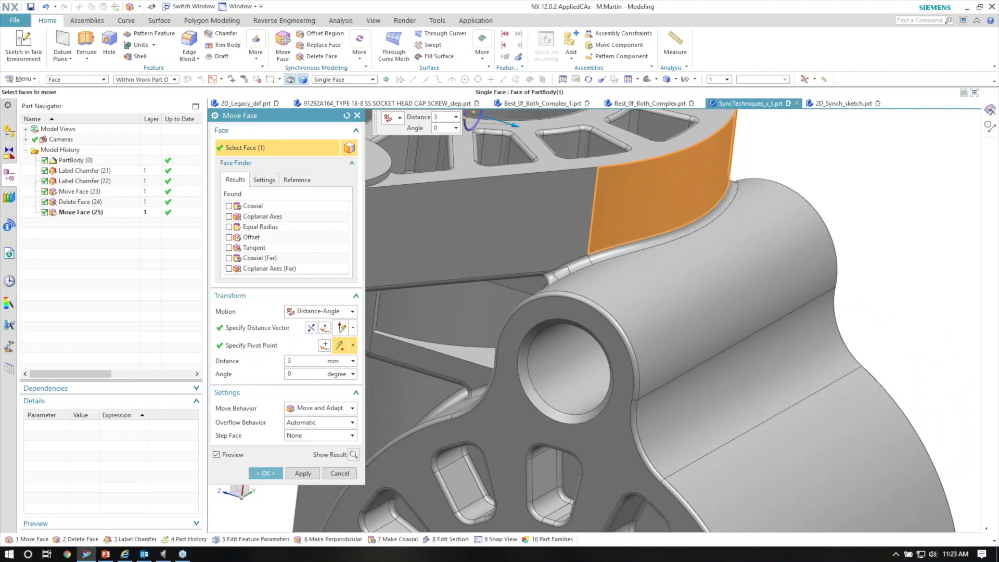
left_click(339, 473)
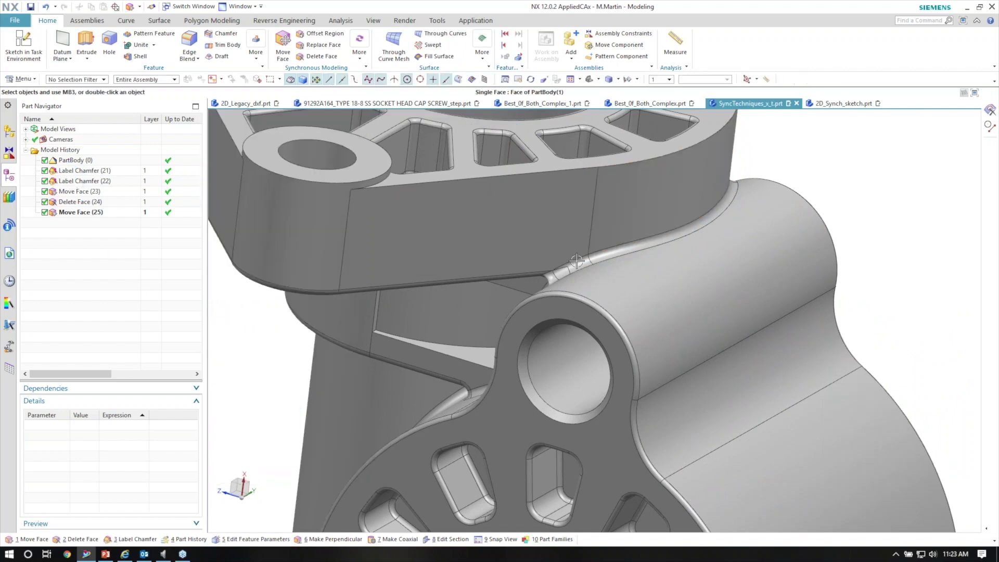
Try to delete the connected blend chain between the flange's curved side and the housing's cylindrical boss using the Blend type.
middle_click_drag(661, 248, 812, 190)
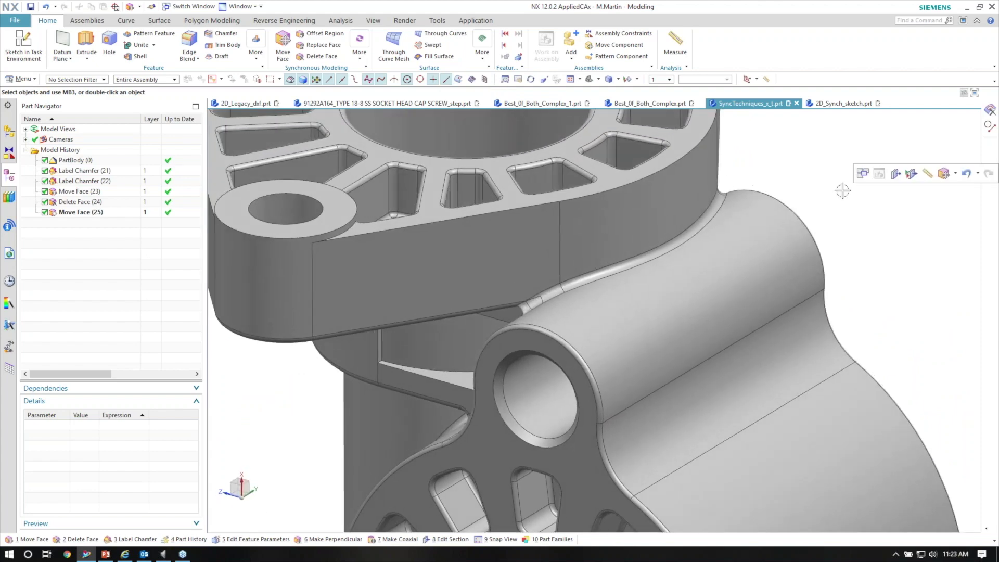
left_click(316, 57)
left_click(298, 135)
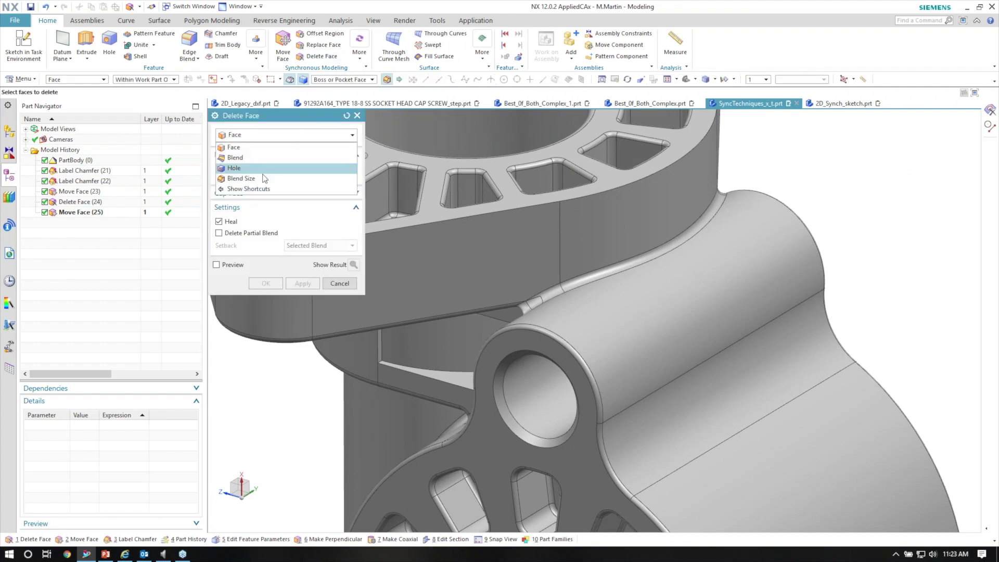
left_click(265, 159)
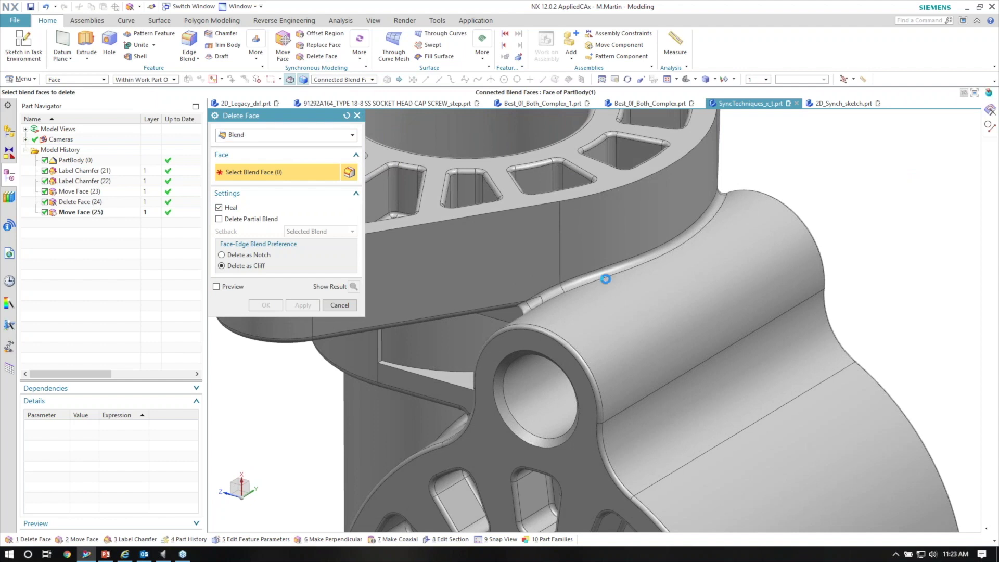
left_click(604, 278)
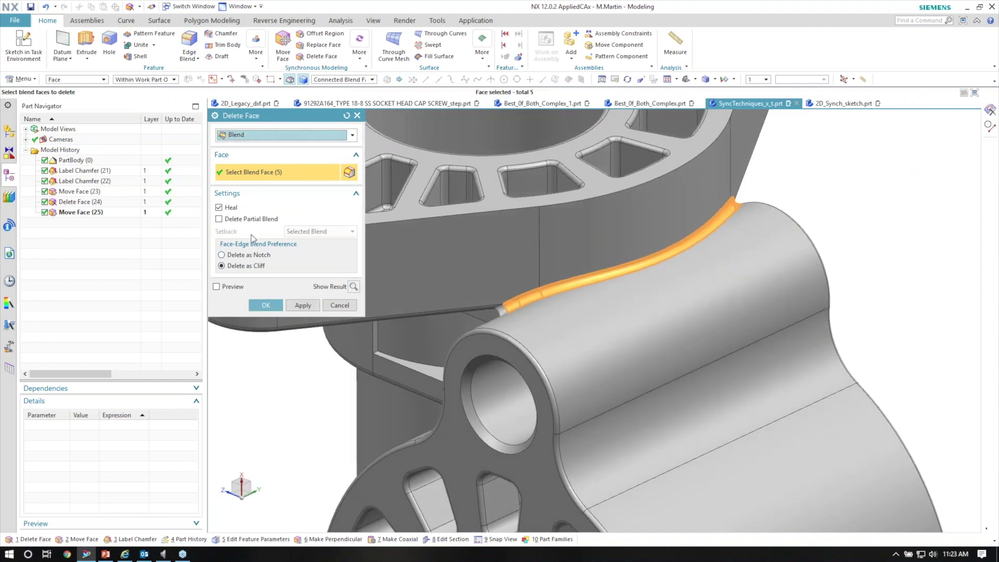
left_click(264, 306)
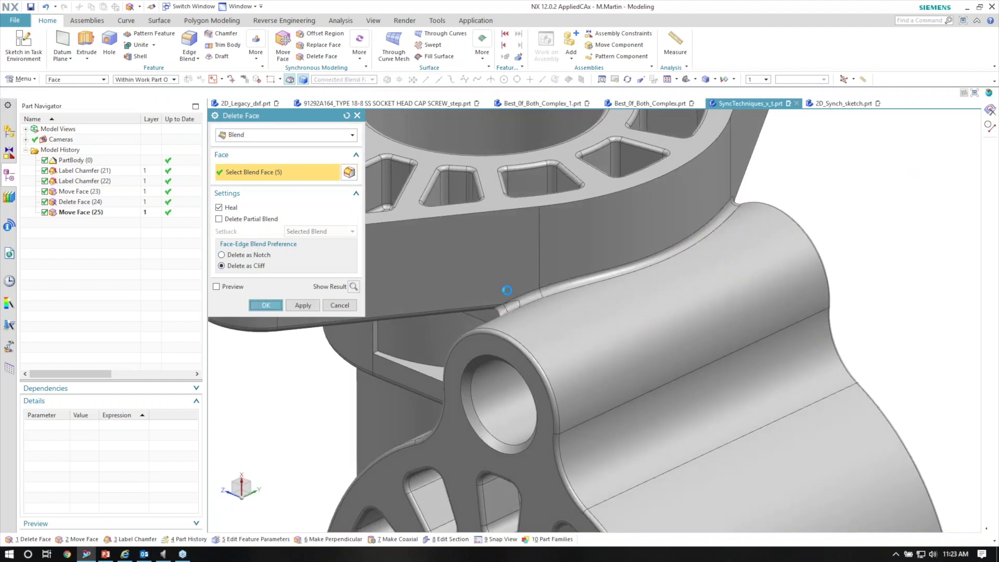
left_click(504, 292)
middle_click_drag(628, 248, 572, 338)
scroll(569, 341, "up", 1)
scroll(569, 341, "up", 1)
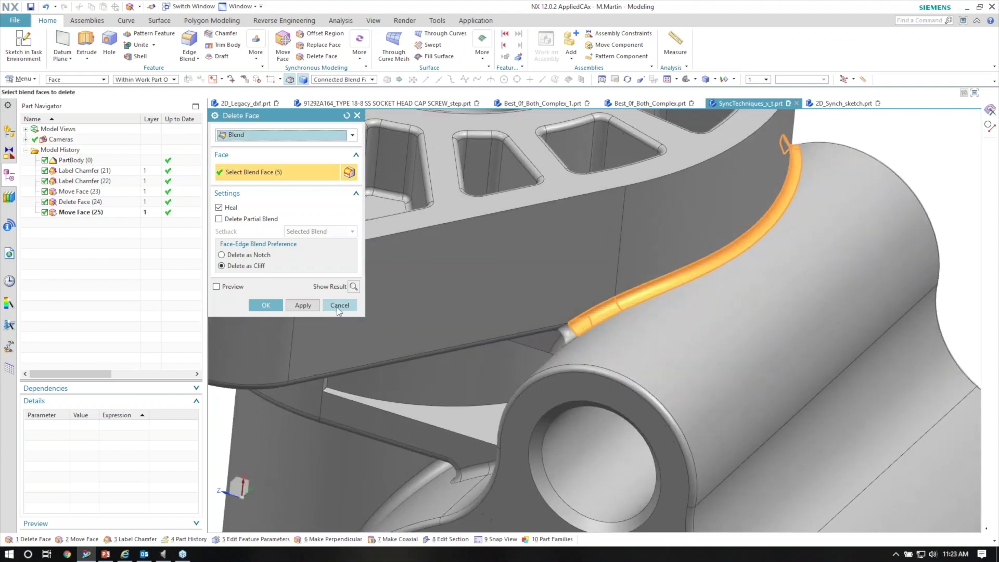
left_click(339, 306)
Restart Delete Face with the Blend type and select the connected blend chain around the flange's underside near the cylindrical boss.
scroll(598, 324, "up", 1)
middle_click_drag(597, 319, 650, 229)
scroll(541, 163, "up", 2)
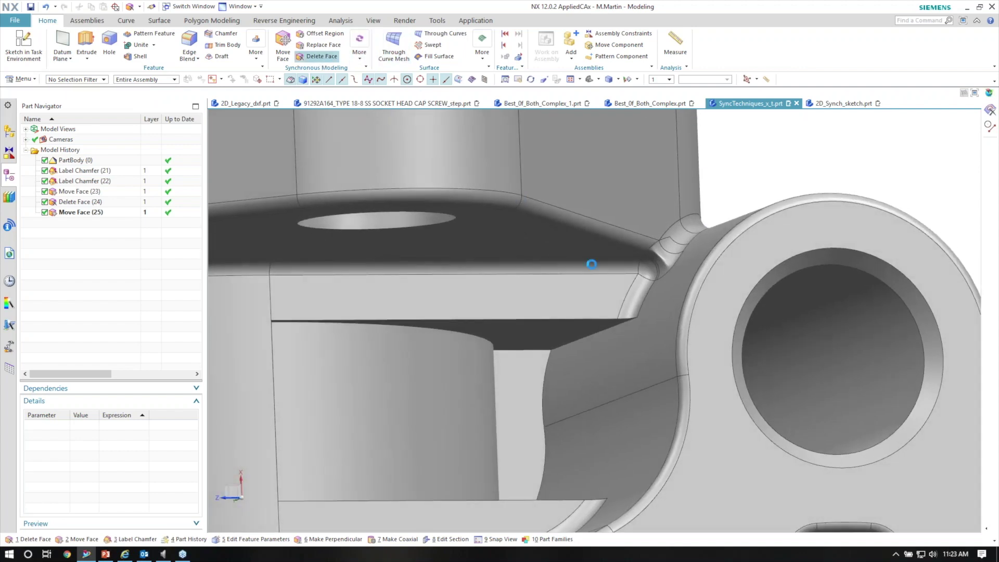
scroll(687, 285, "up", 2)
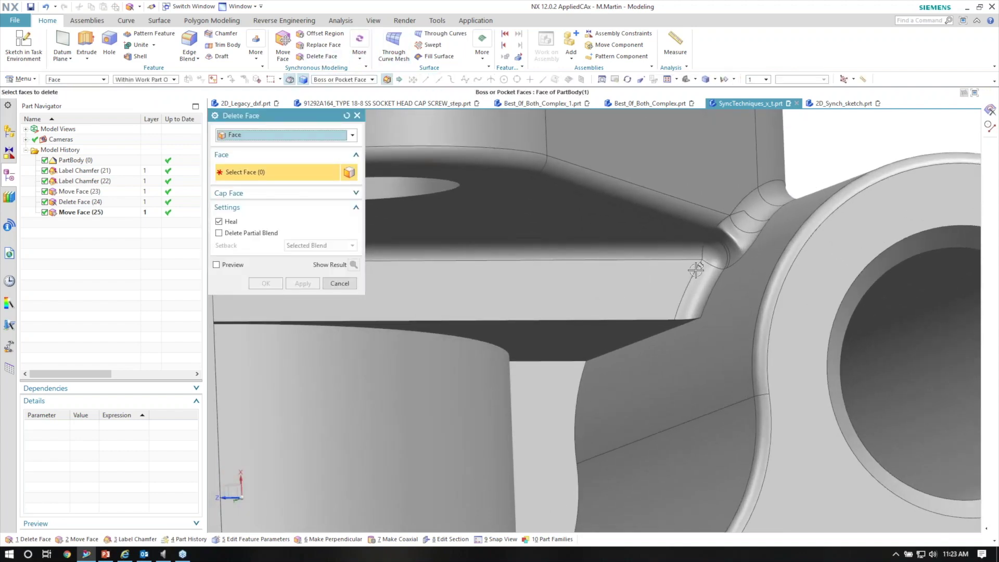
left_click(270, 135)
left_click(257, 157)
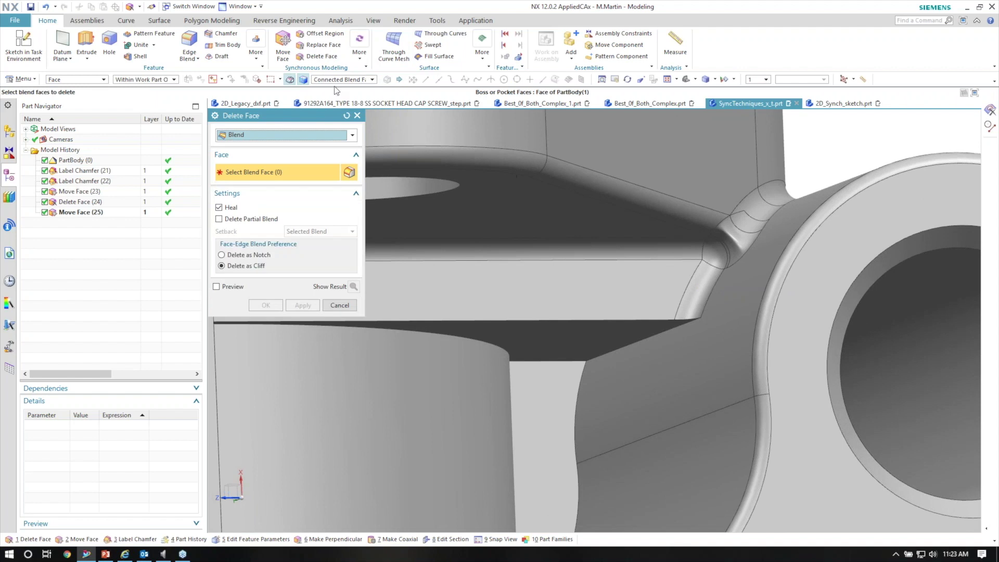
left_click(695, 265)
scroll(676, 291, "down", 2)
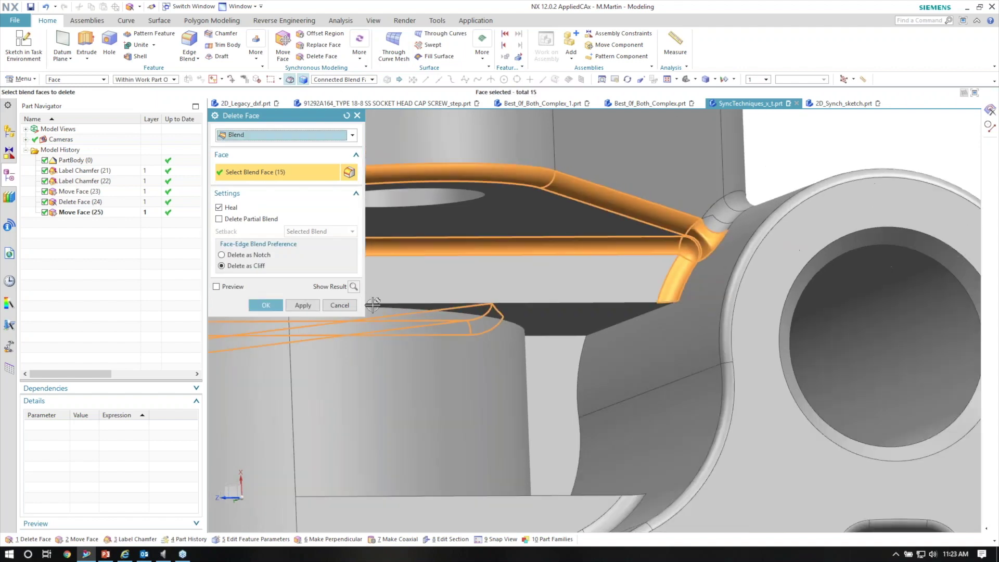
Try to delete the selected underside blend chain and highlight the b-surface neighbor blocking the operation.
left_click(307, 305)
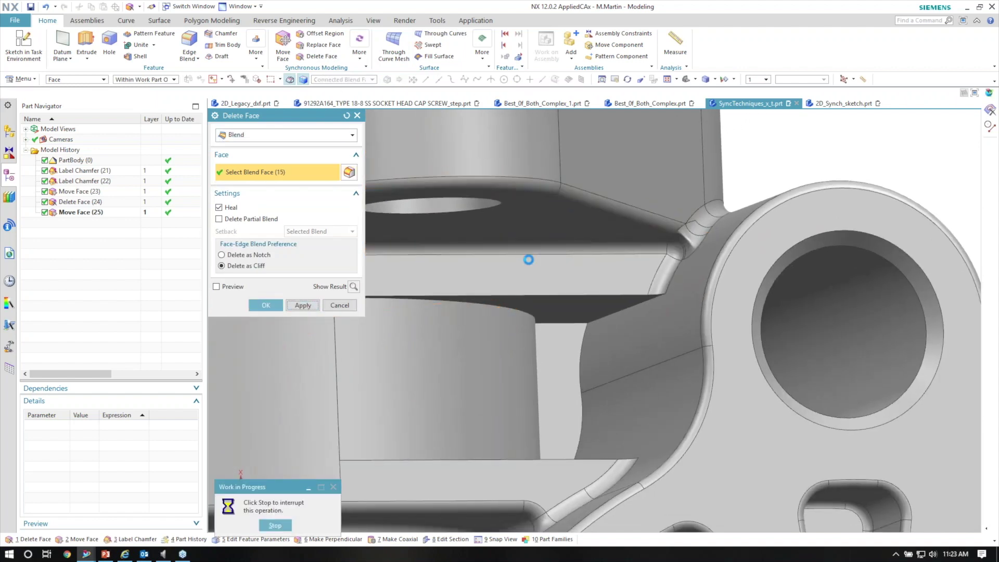
key("Return")
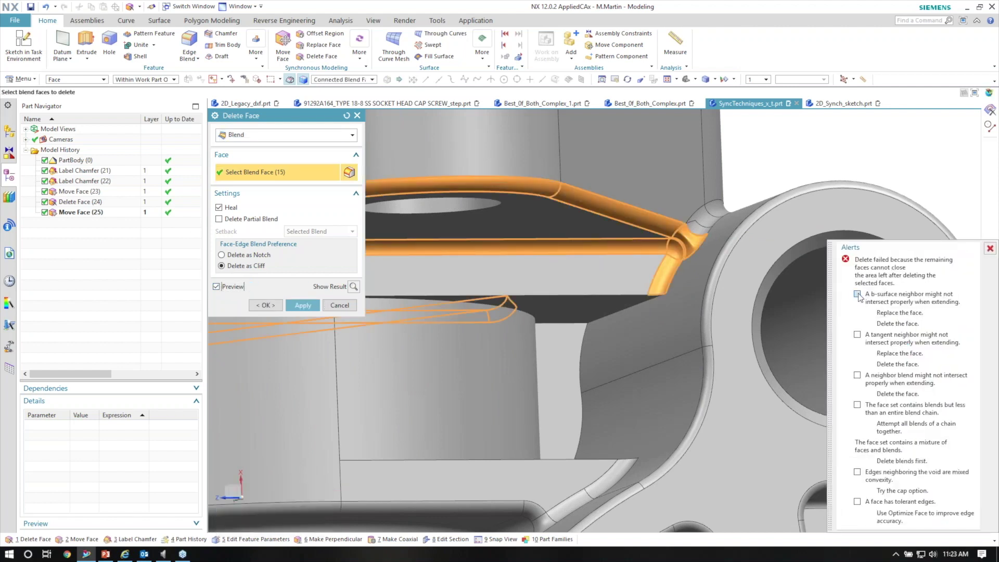
left_click(857, 294)
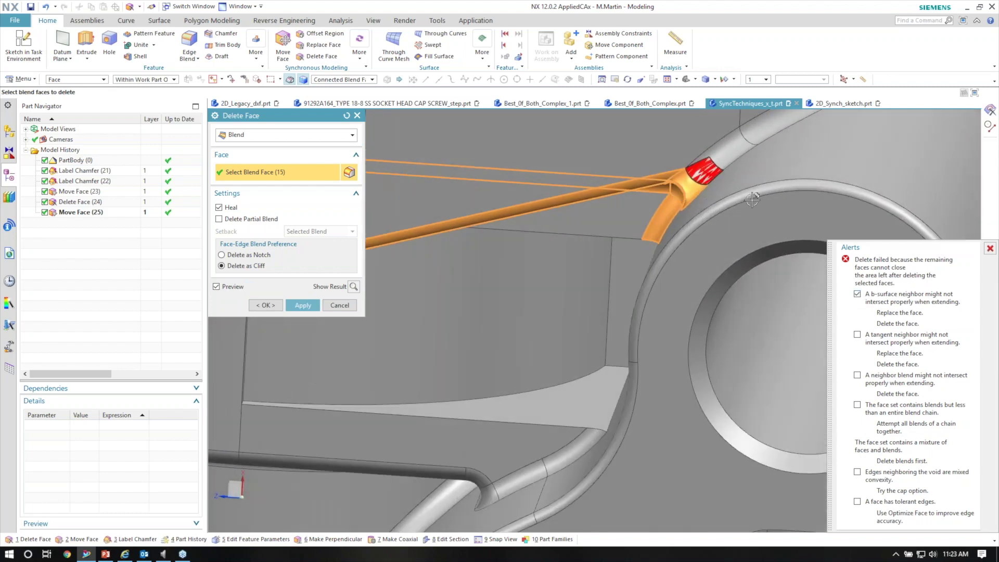
left_click(990, 248)
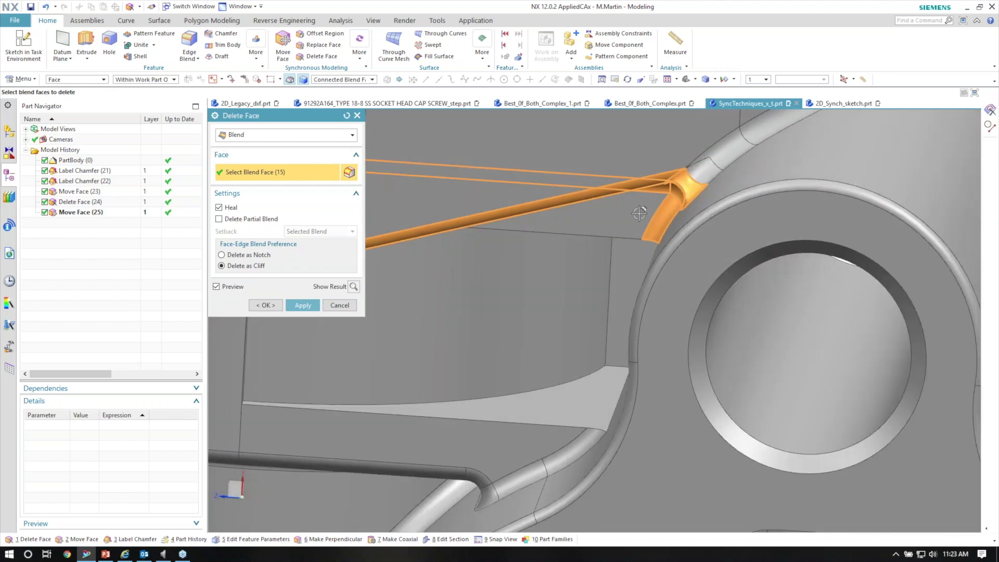
left_click(347, 308)
Start Delete Face with the Blend type, select the three single blend faces along the rib edge and corner beside the boss, and enable the preview.
middle_click_drag(624, 245, 684, 202)
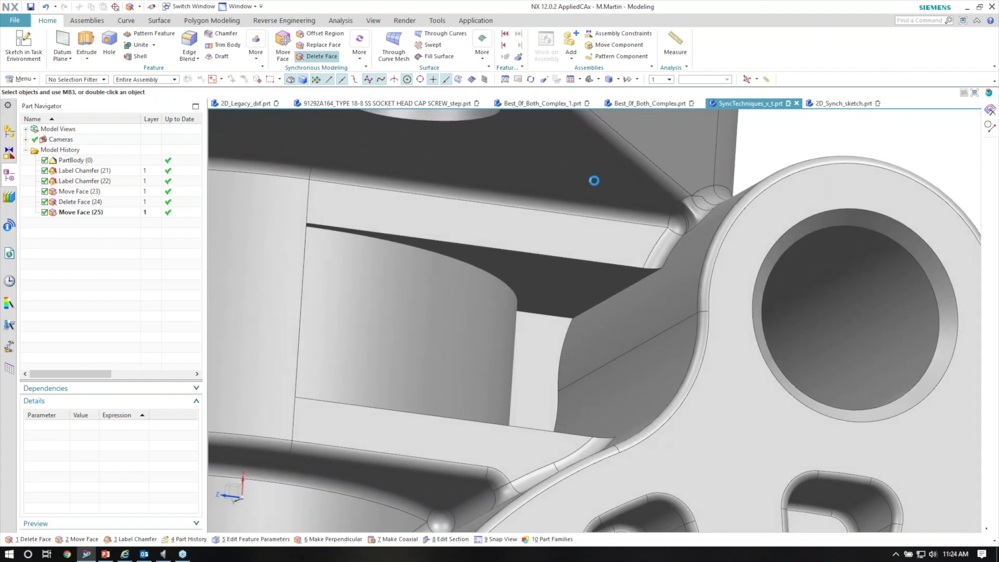
left_click(343, 79)
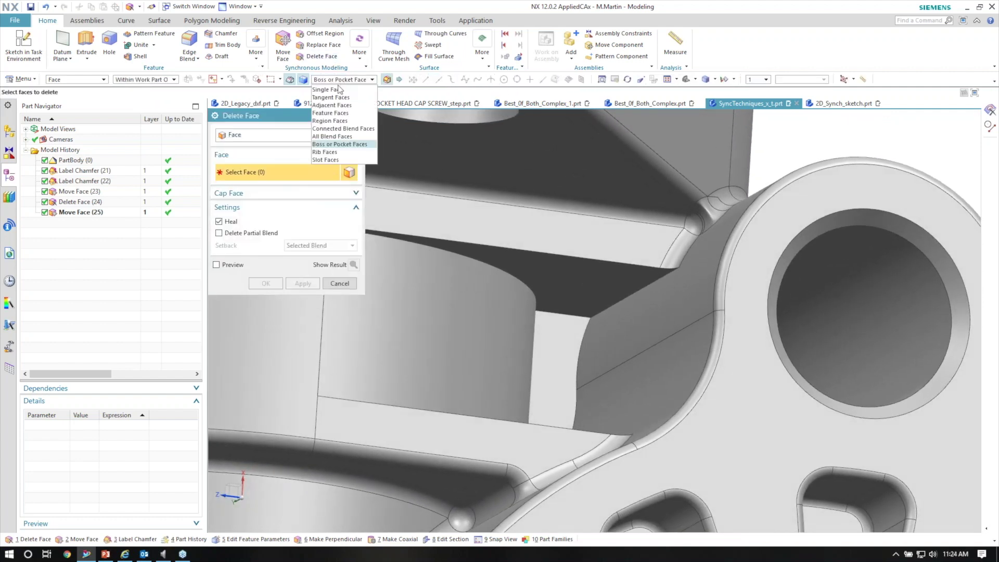
left_click(249, 135)
left_click(246, 160)
left_click(341, 80)
scroll(708, 236, "up", 3)
left_click(707, 236)
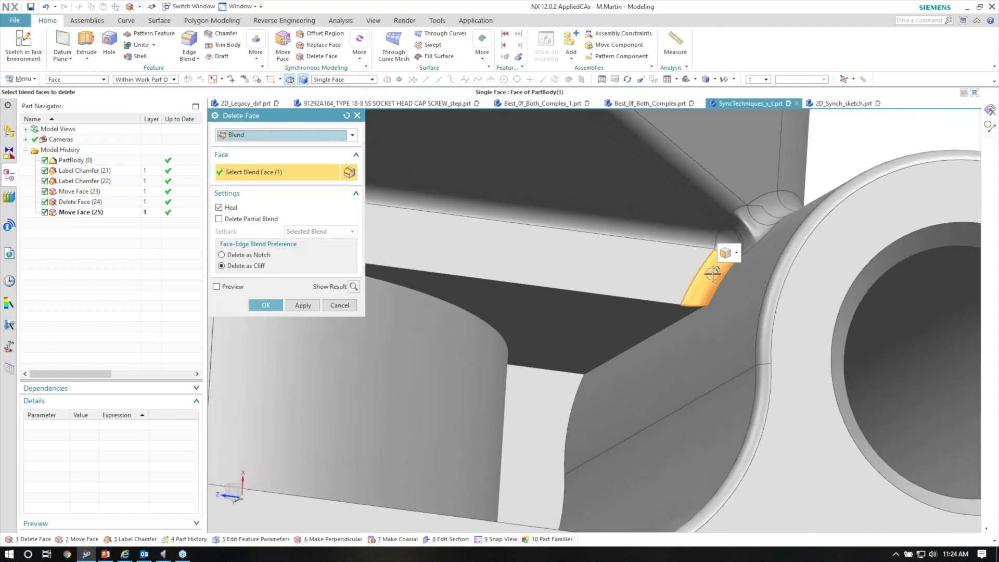
left_click(569, 226)
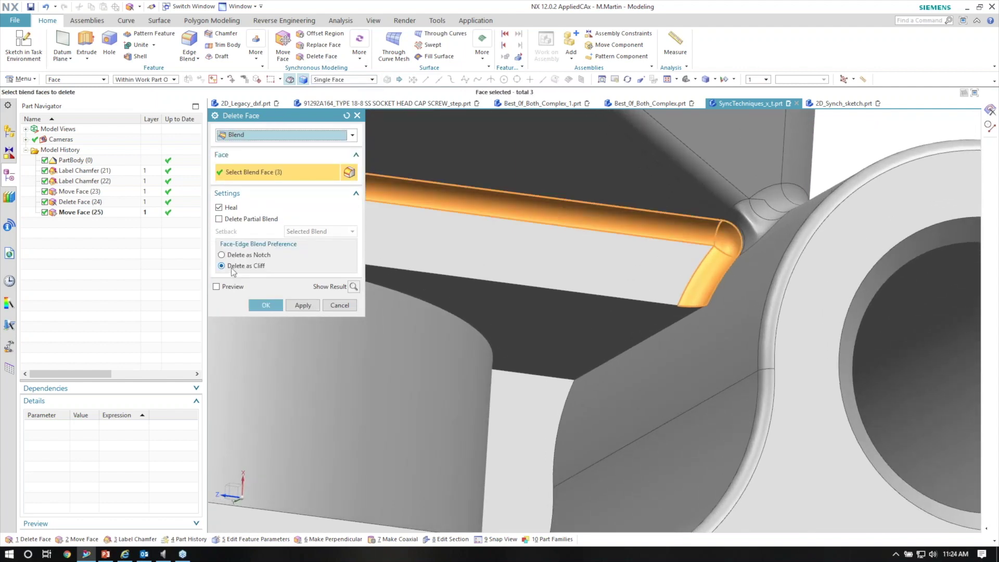
left_click(217, 286)
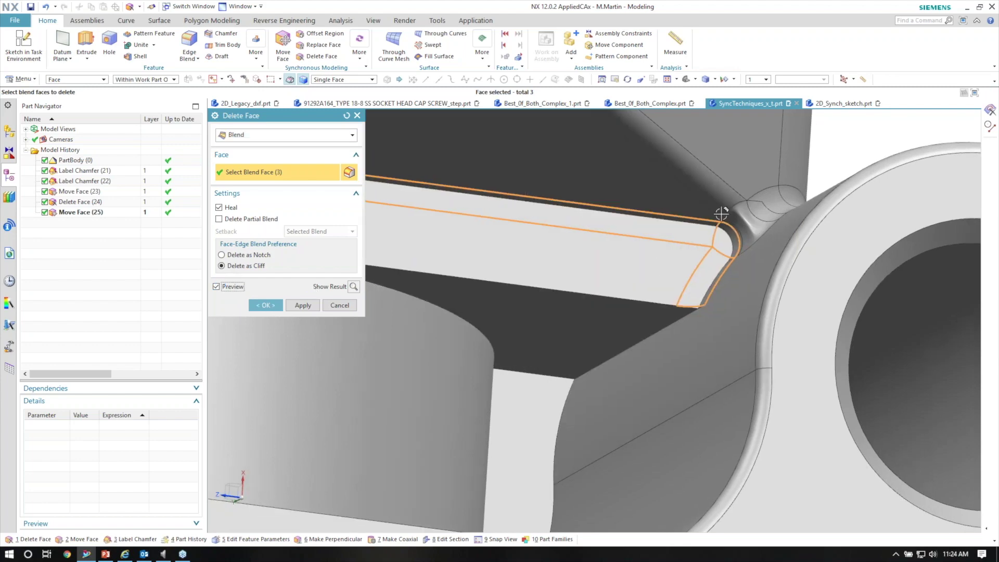
Add the curved blend around the housing cylinder and the blend on the rib's other side to the selection, and delete all five blend faces.
scroll(720, 213, "down", 3)
middle_click_drag(492, 237, 562, 232)
left_click(510, 222)
scroll(603, 267, "down", 4)
middle_click_drag(603, 268, 619, 325)
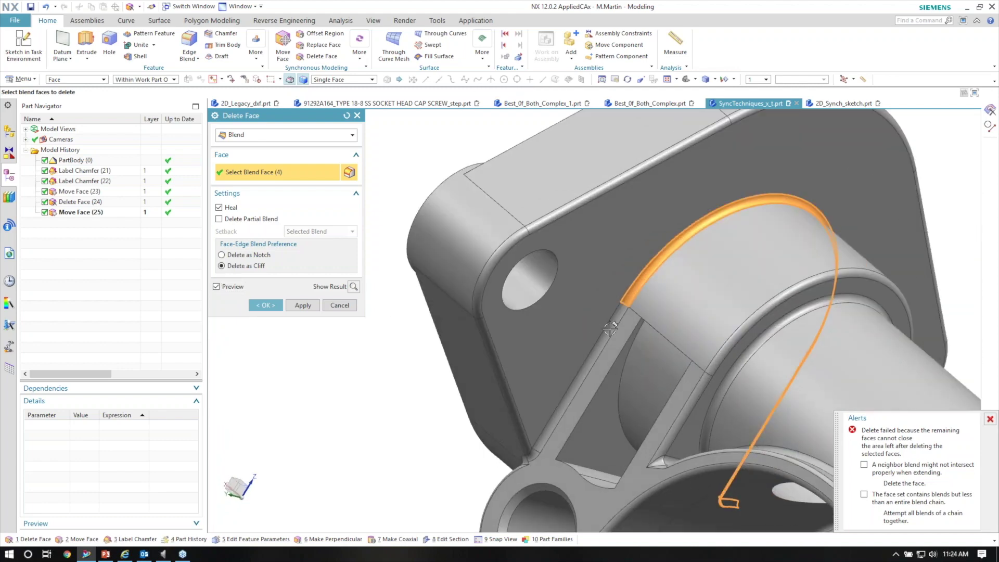
left_click(598, 330)
scroll(604, 312, "up", 5)
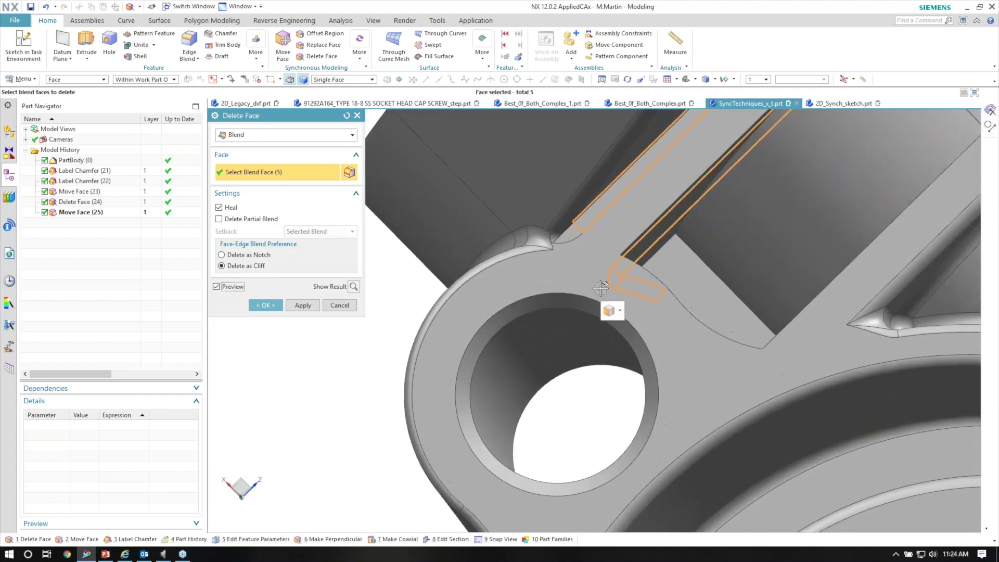
scroll(600, 288, "up", 2)
left_click(278, 306)
Unite a 4 mm diameter sphere with the body, centred on the blend end where the flange's underside meets the cylindrical boss.
scroll(531, 258, "down", 4)
middle_click_drag(530, 258, 759, 304)
left_click(260, 57)
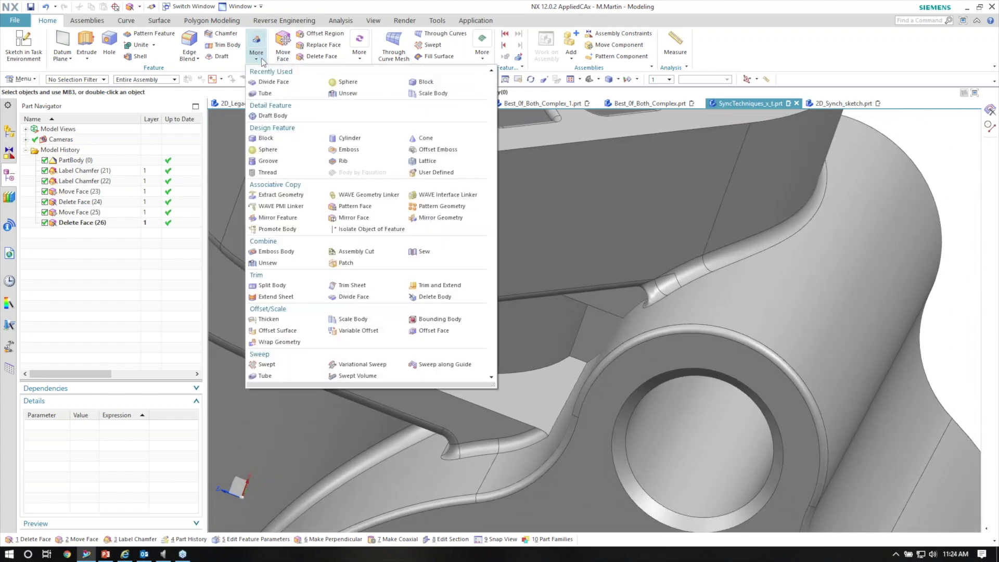
left_click(269, 151)
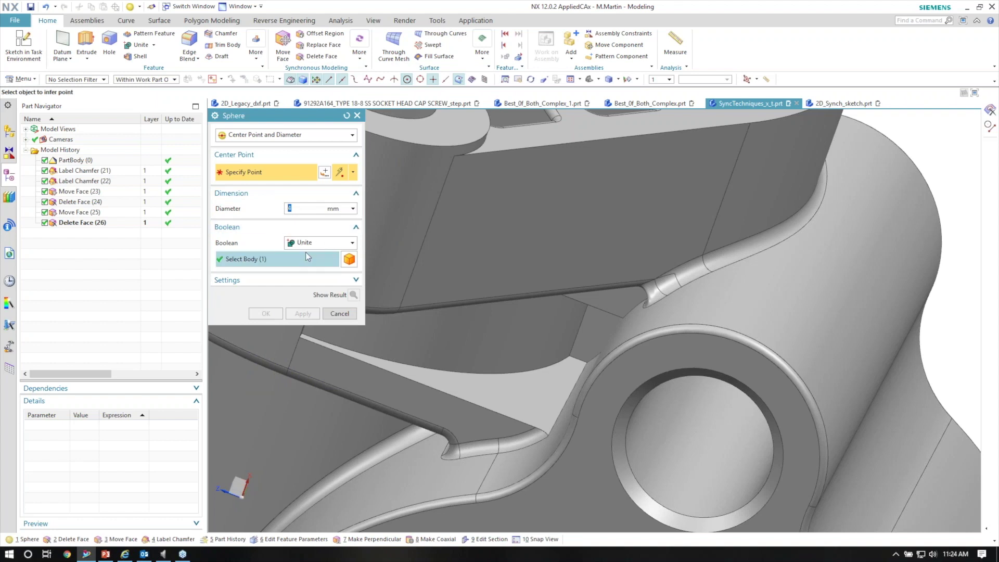
scroll(598, 291, "up", 3)
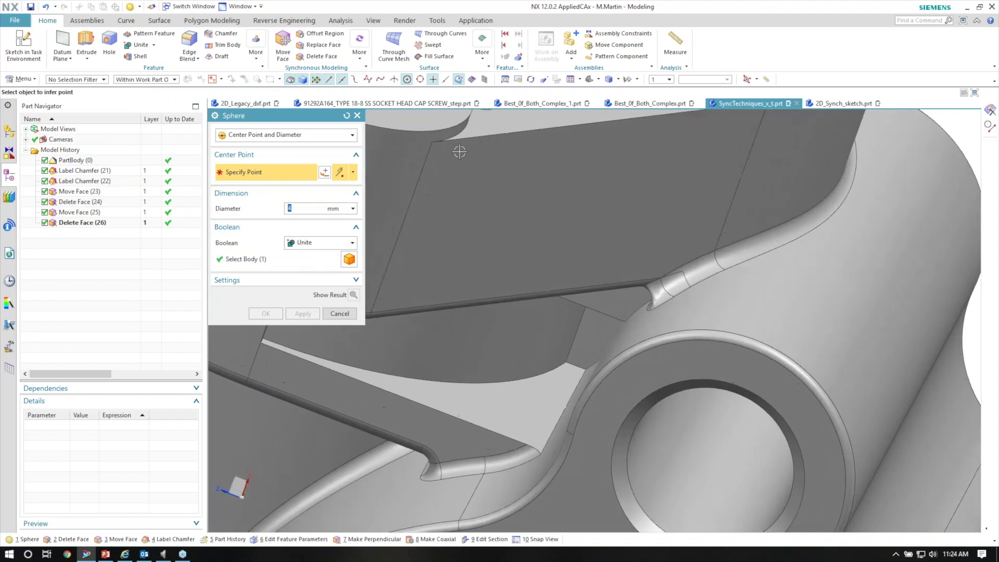
left_click(458, 79)
scroll(652, 291, "up", 4)
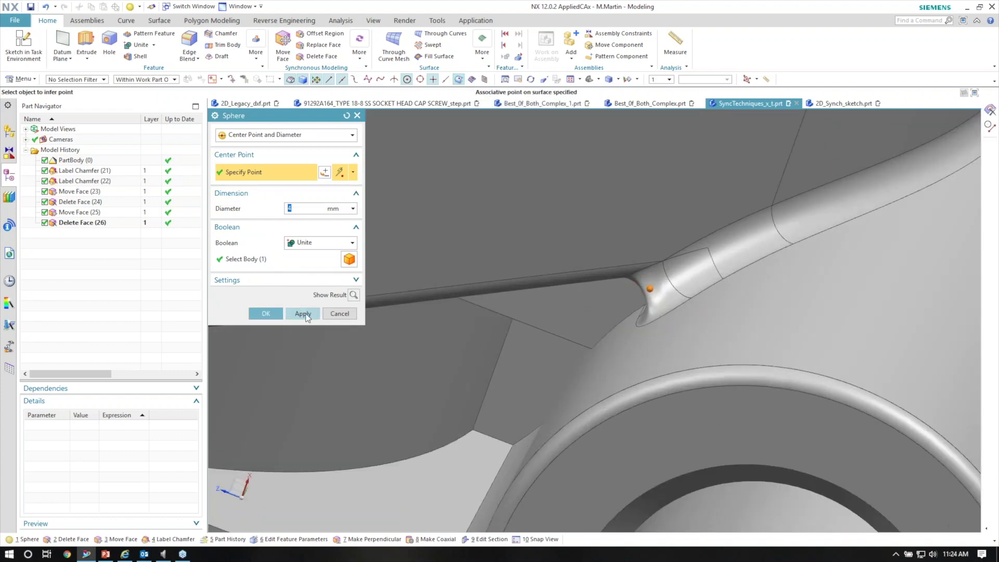
left_click(302, 313)
Unite a 2 mm diameter sphere with the body, centred on the flange-to-boss blend just past the larger sphere.
scroll(775, 242, "down", 5)
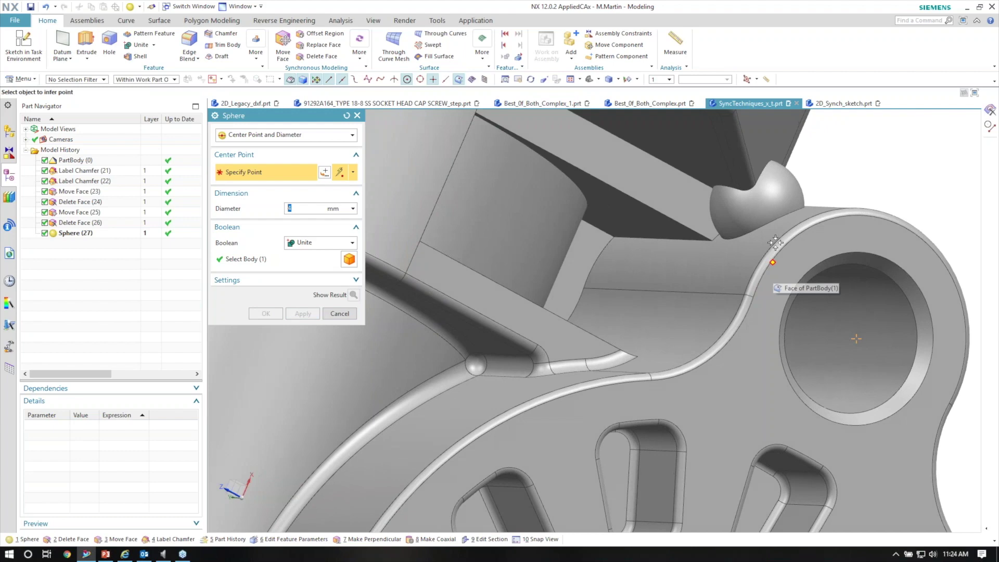
mouse_move(775, 242)
middle_mouse_down()
mouse_move(631, 284)
mouse_move(577, 282)
mouse_move(575, 302)
mouse_move(548, 264)
middle_mouse_up()
key("Return")
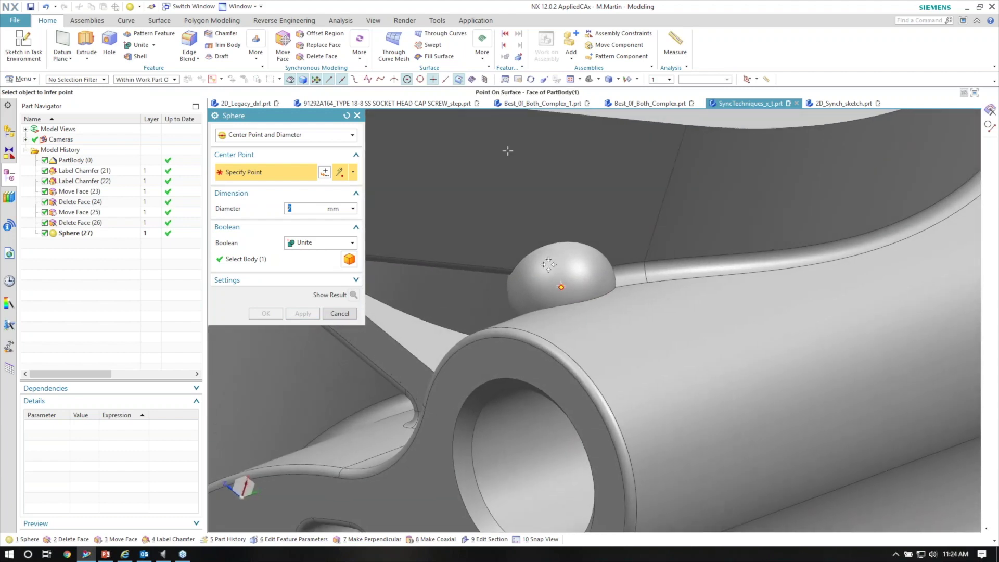
left_click(647, 271)
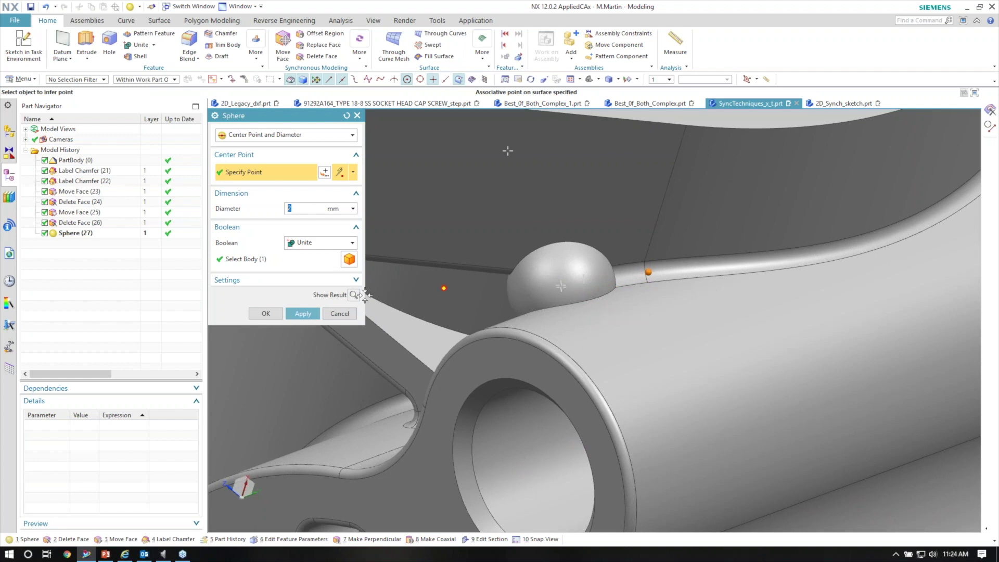
left_click(268, 314)
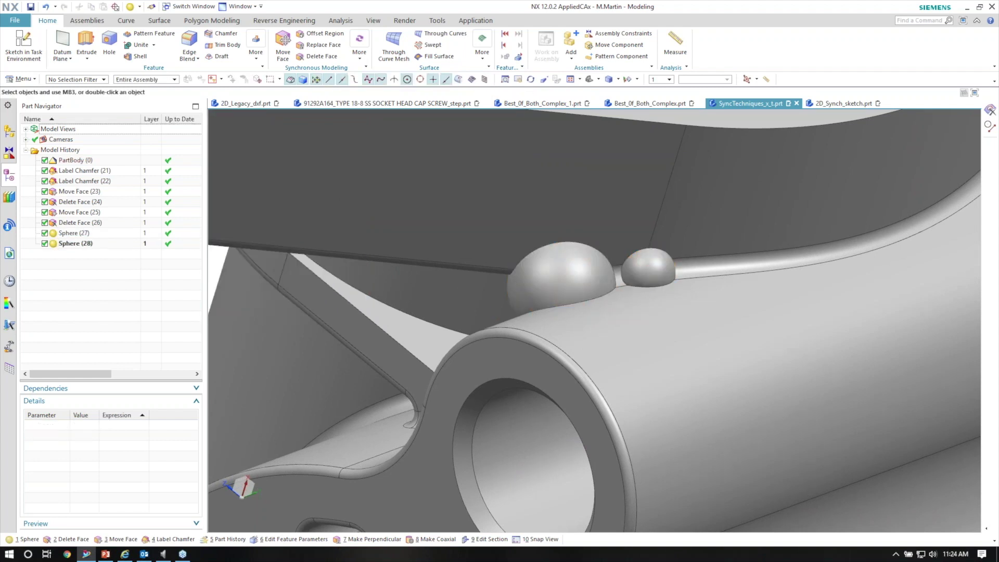
Start Delete Face with the Blend type, set the face rule to Connected Blend Faces, and select the short blend between the two spheres.
left_click(317, 56)
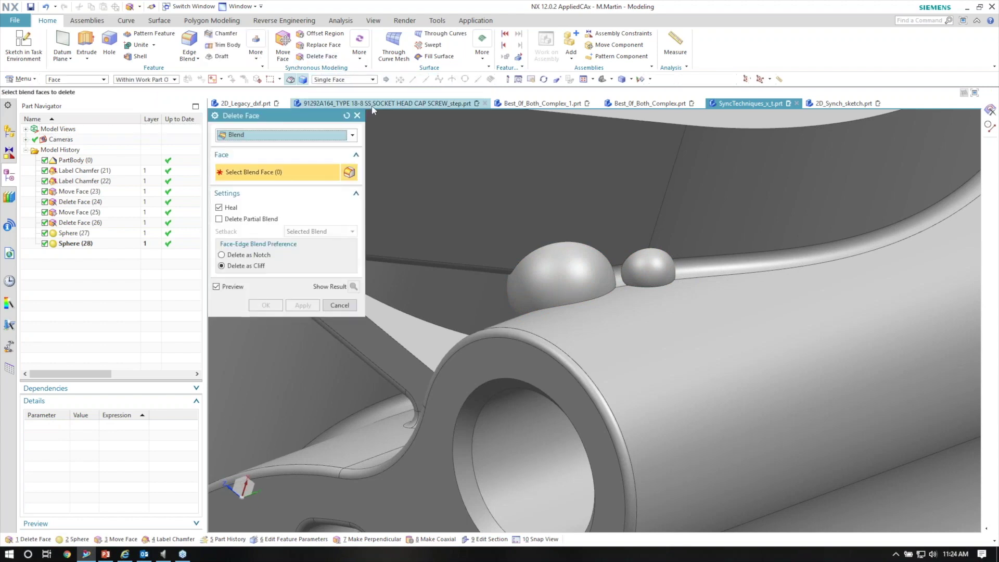
scroll(574, 274, "up", 3)
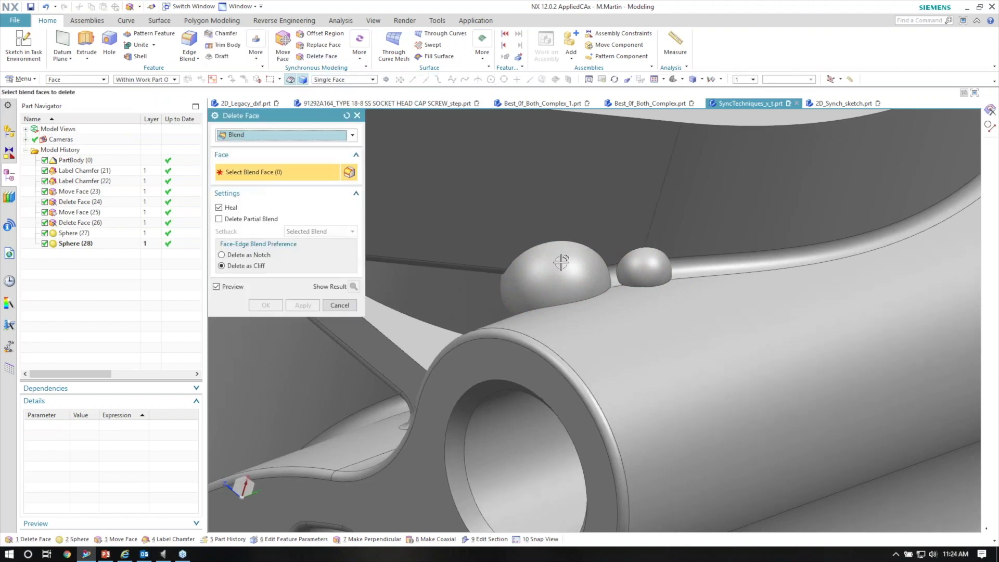
left_click(337, 81)
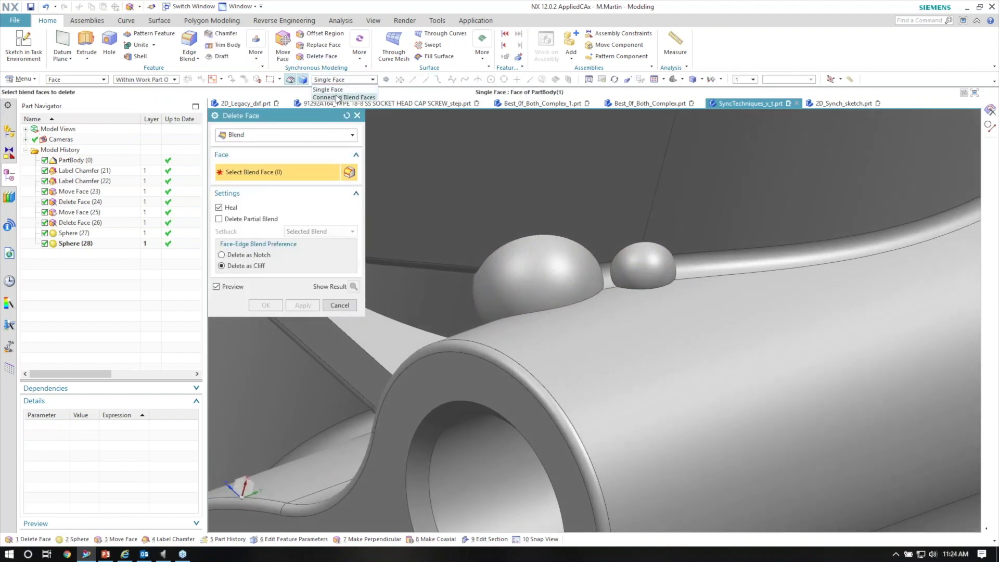
left_click(604, 271)
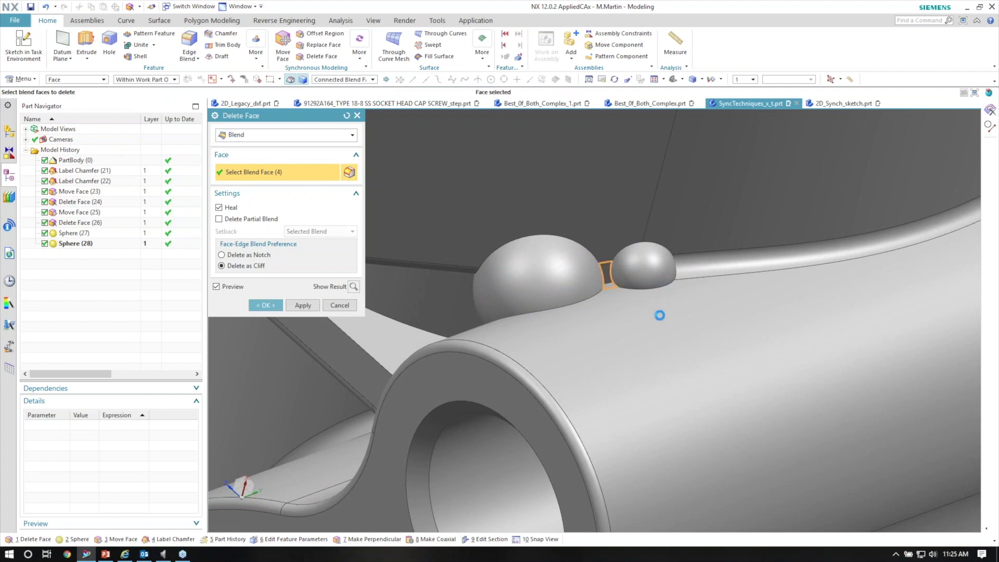
left_click(709, 267, "shift")
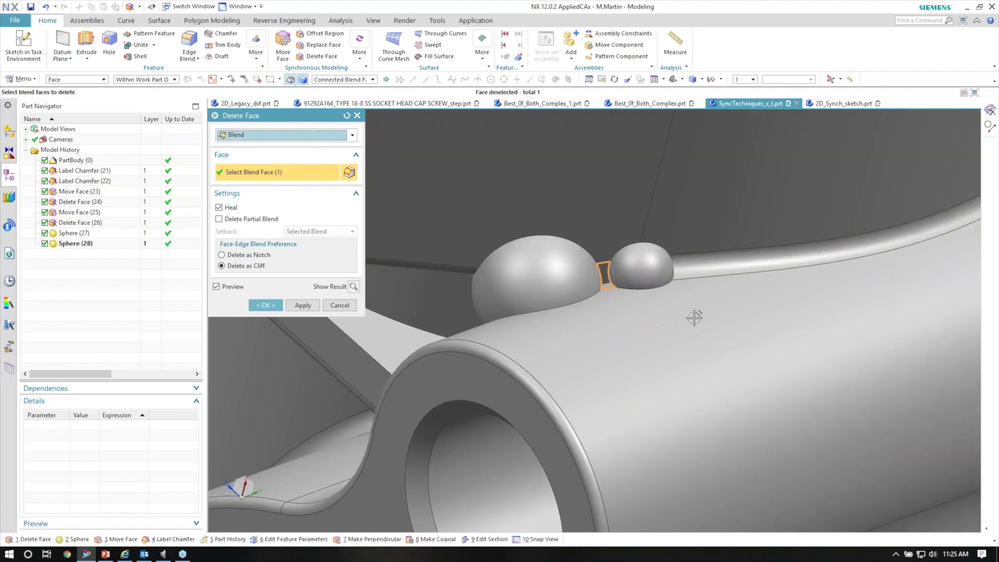
Enable Delete Partial Blend, add the long blend chain beyond the small sphere to the selection, and delete the blends.
scroll(694, 318, "down", 3)
scroll(778, 273, "up", 3)
middle_click_drag(774, 265, 277, 189)
scroll(672, 267, "up", 1)
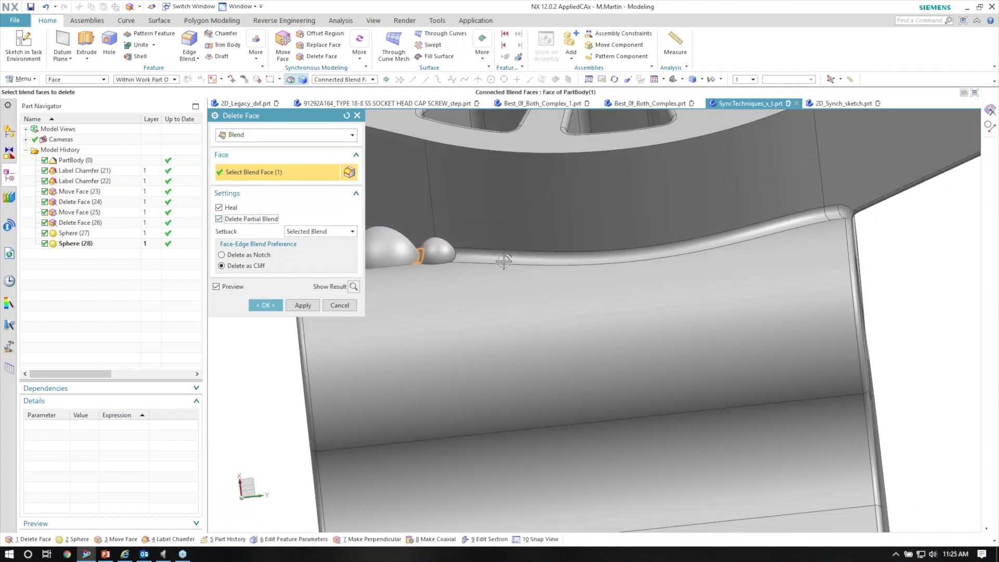
middle_click_drag(675, 306, 714, 306)
left_click(267, 306)
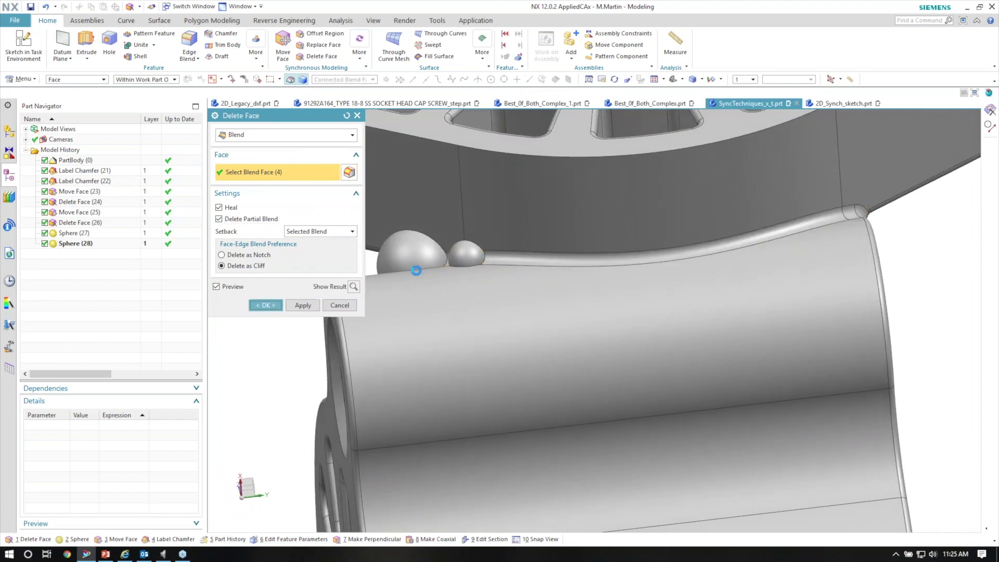
Delete the small sphere's face using Delete Face with the Face type, leaving the large sphere out of the selection.
middle_click_drag(456, 284, 705, 235)
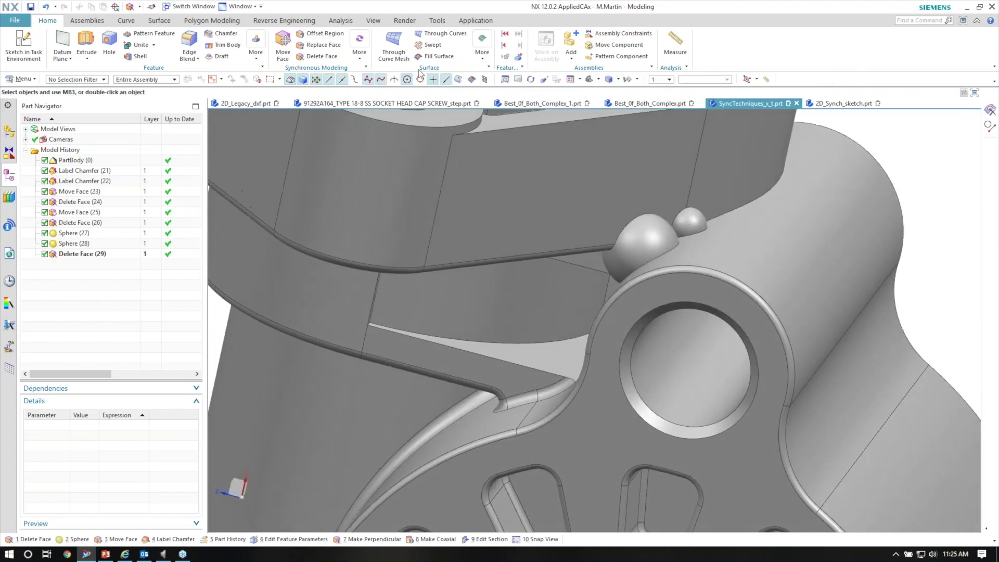
left_click(321, 56)
left_click(352, 134)
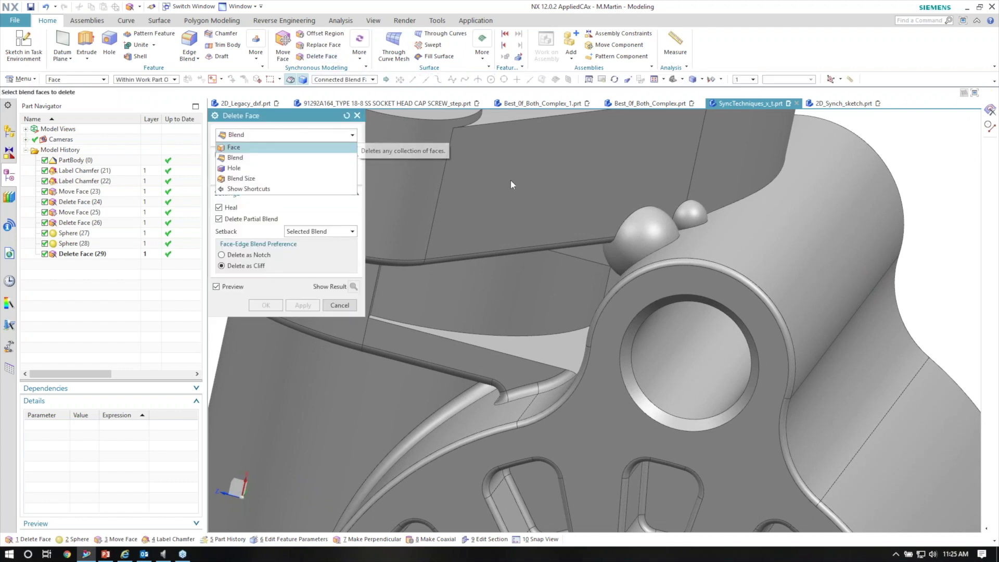
left_click(245, 143)
left_click(687, 219)
left_click(647, 230)
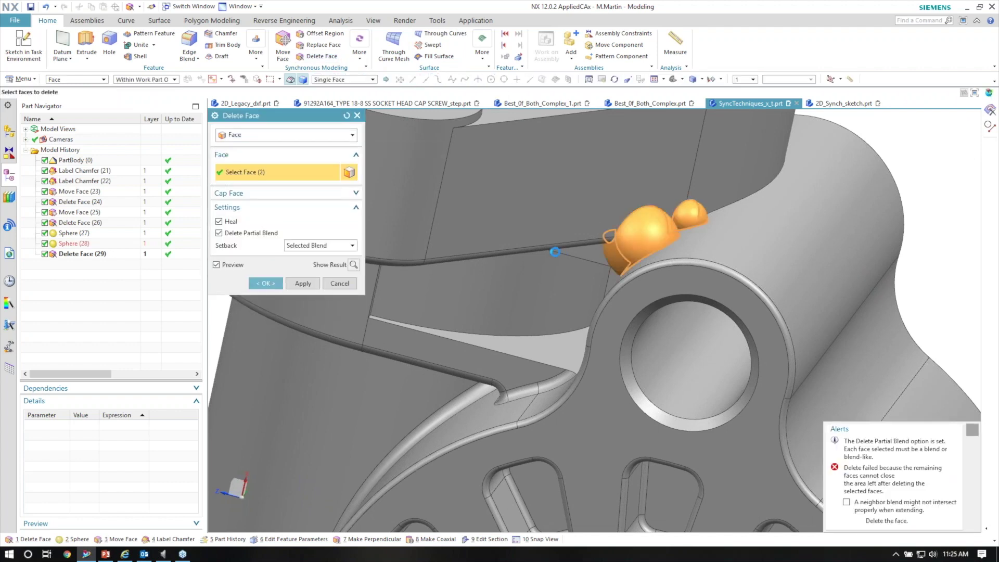
left_click(670, 224, "shift")
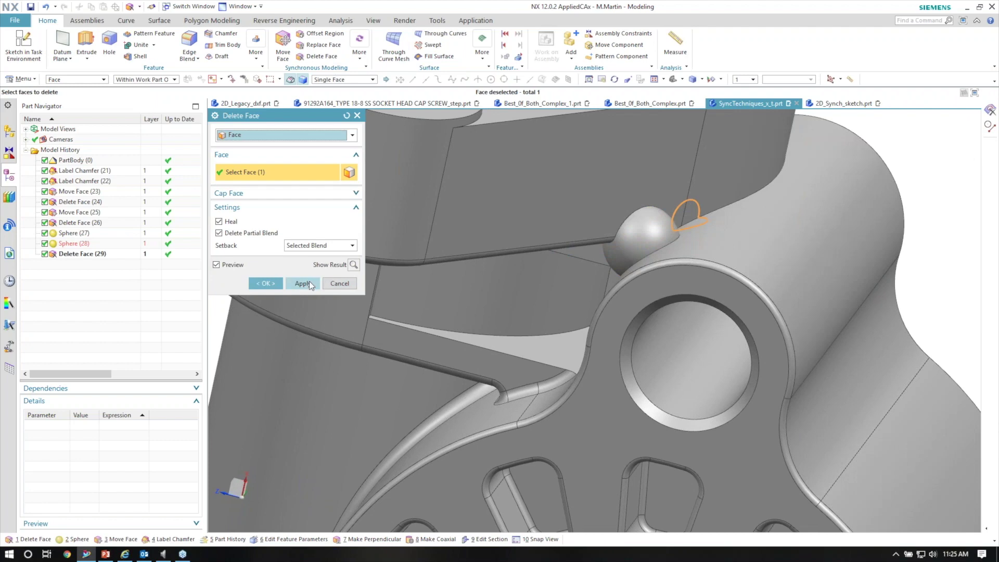
Delete the large sphere's face between the flange's underside and the cylindrical boss.
middle_click_drag(757, 262, 660, 196)
left_click(660, 196)
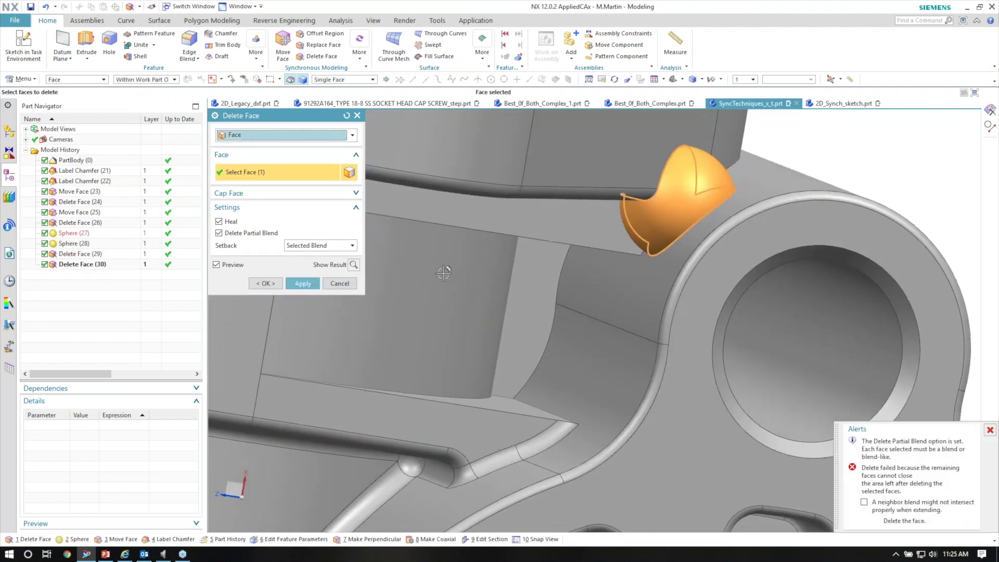
middle_click_drag(577, 215, 382, 284)
left_click(265, 283)
Try to move the flange's curved side face outward by 3 mm after the blend removal, and cancel the move.
middle_click_drag(840, 196, 792, 215)
scroll(884, 173, "down", 4)
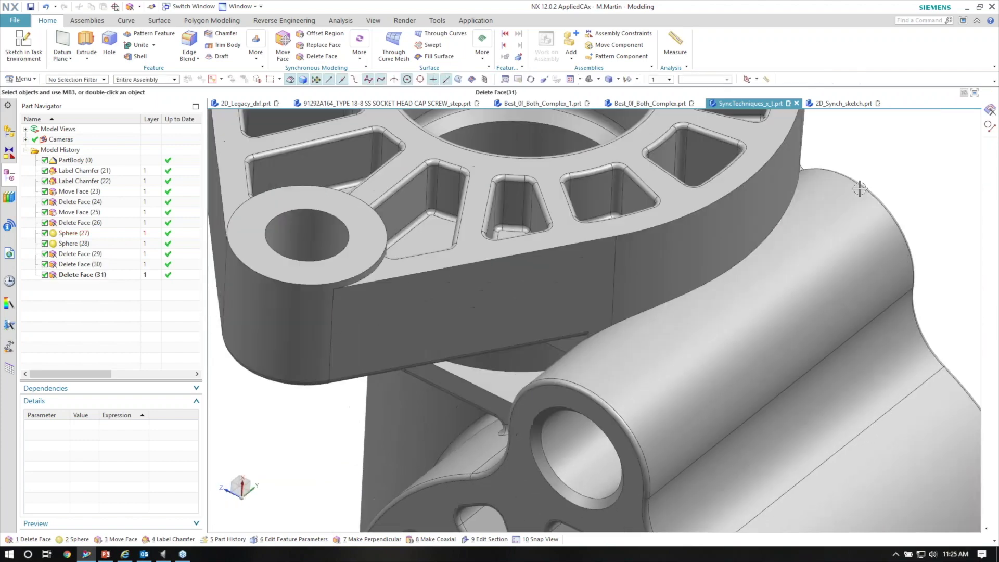
middle_click_drag(858, 187, 819, 206)
left_click(282, 46)
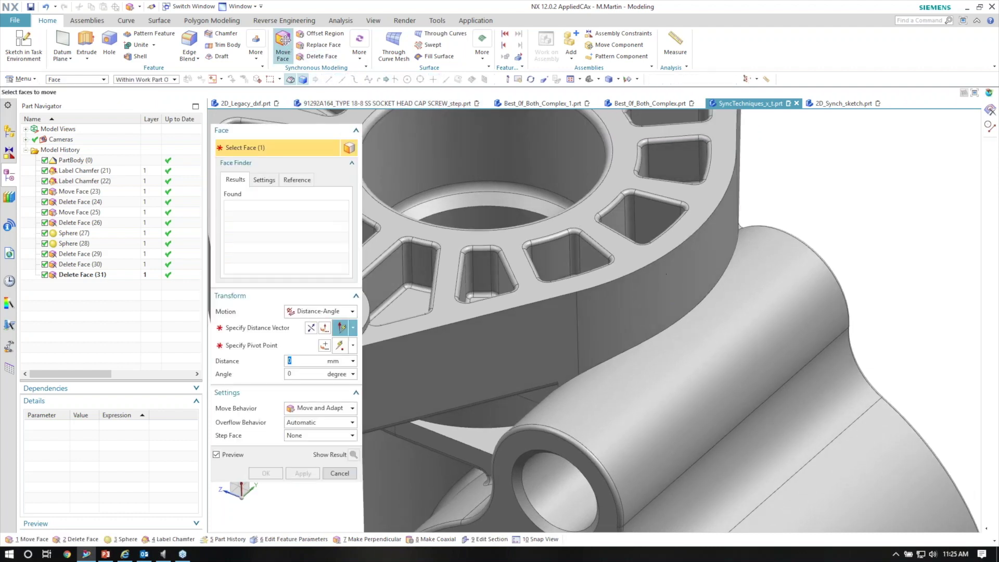
left_click(666, 281)
middle_click_drag(666, 280, 500, 214)
left_click(533, 204)
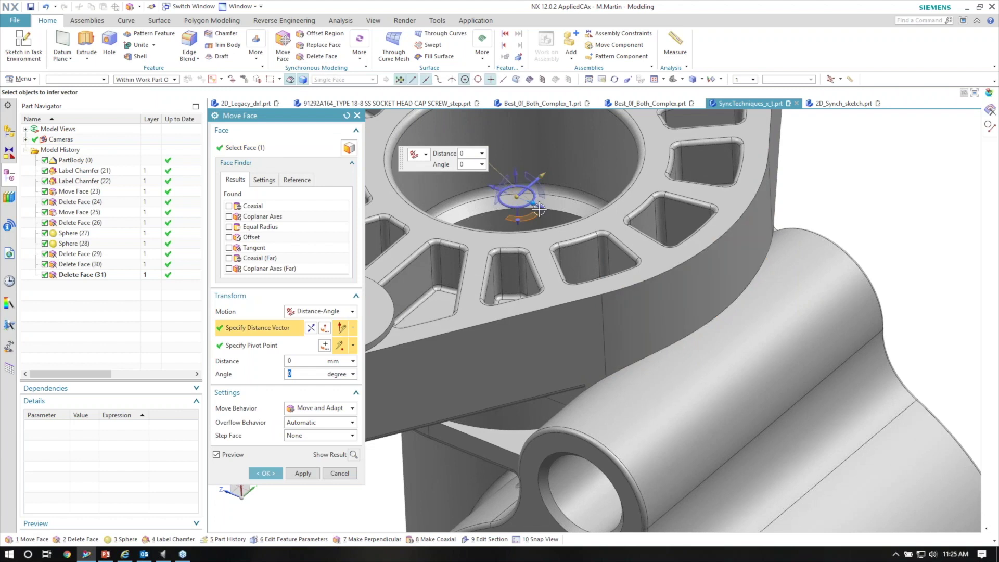
left_click(542, 206)
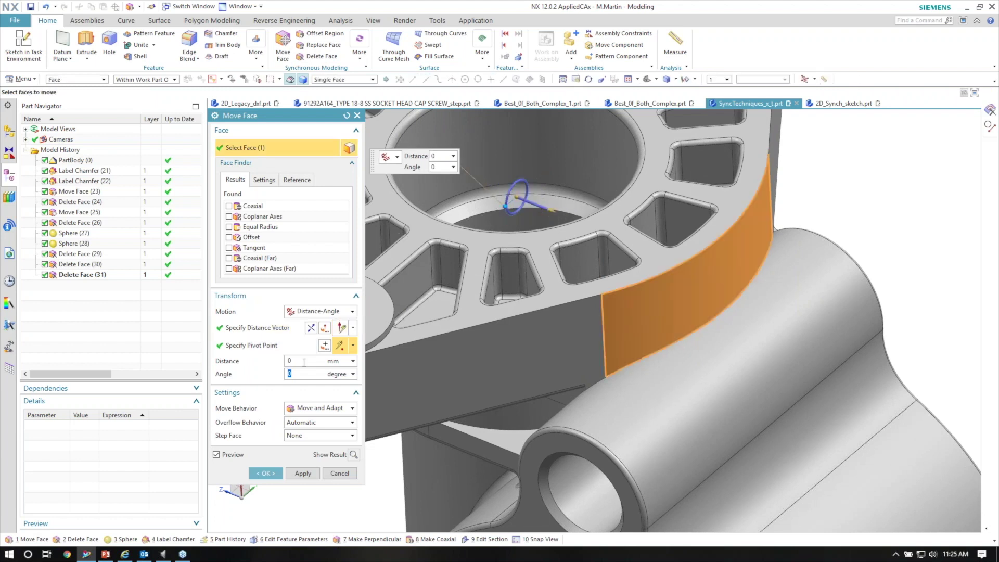
key("Return")
middle_click_drag(385, 368, 726, 306)
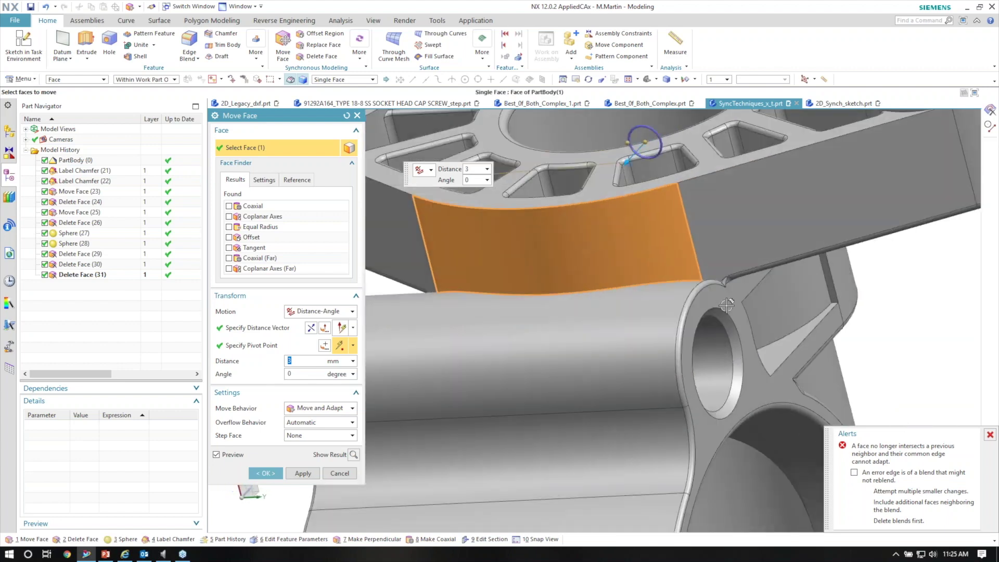
left_click(340, 472)
Unite a 4 mm diameter sphere with the body, centred on the small blend sliver where the rib meets the boss's rounded edge.
scroll(710, 291, "down", 3)
middle_click_drag(711, 292, 290, 78)
left_click(256, 59)
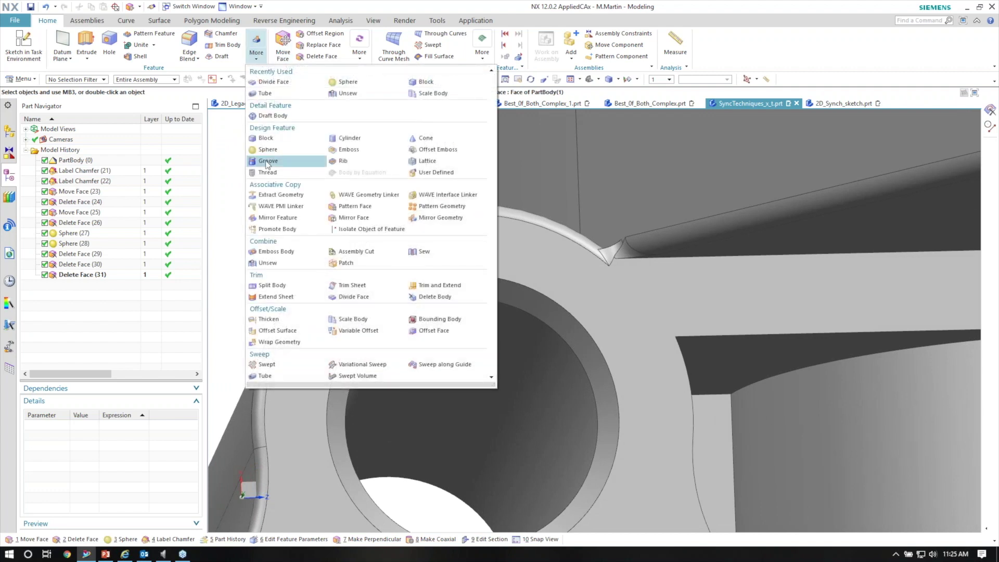
left_click(273, 151)
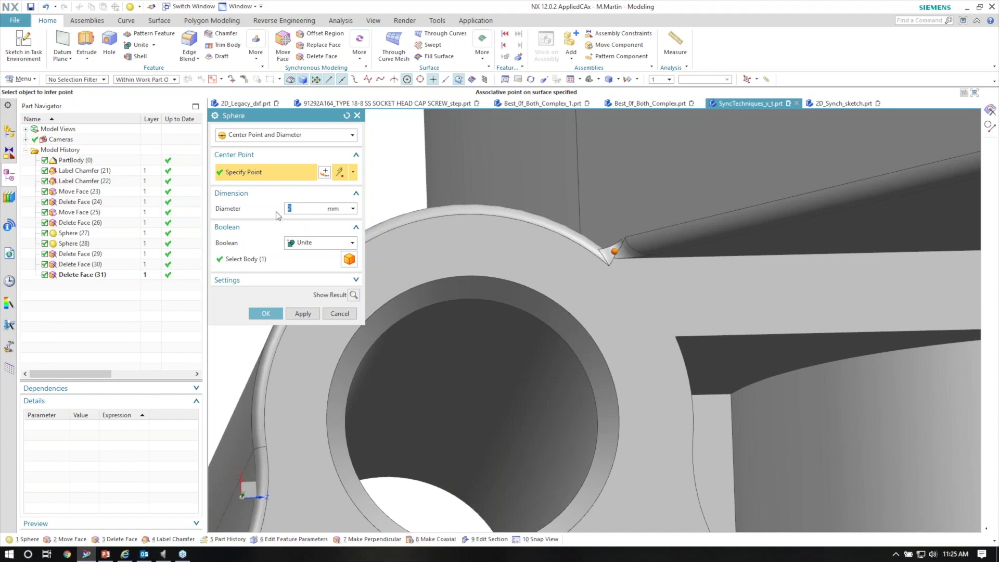
left_click(266, 313)
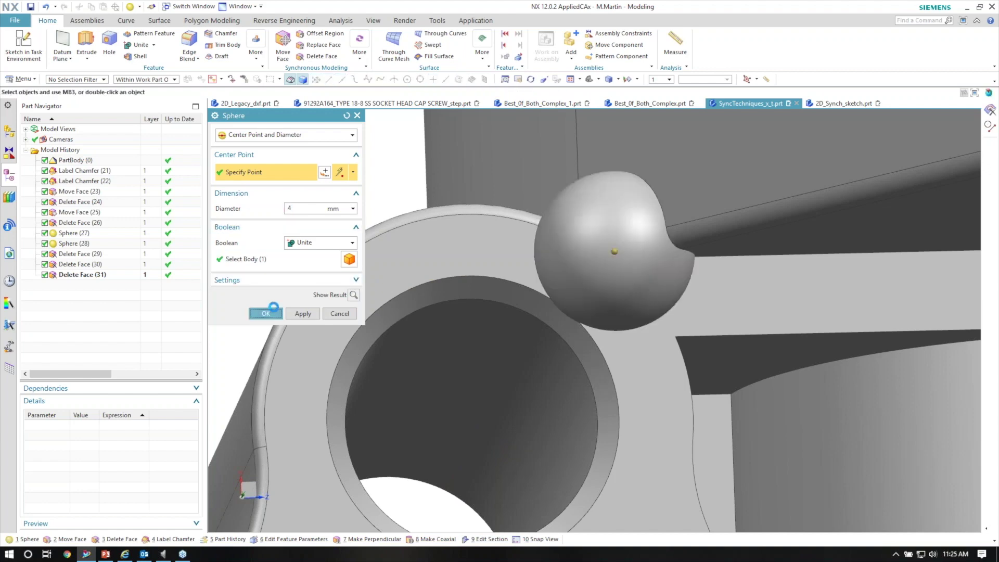
Set the diameter of the sphere at the rib-to-boss blend sliver to 2 mm.
middle_click_drag(453, 252, 616, 249)
double_click(99, 274)
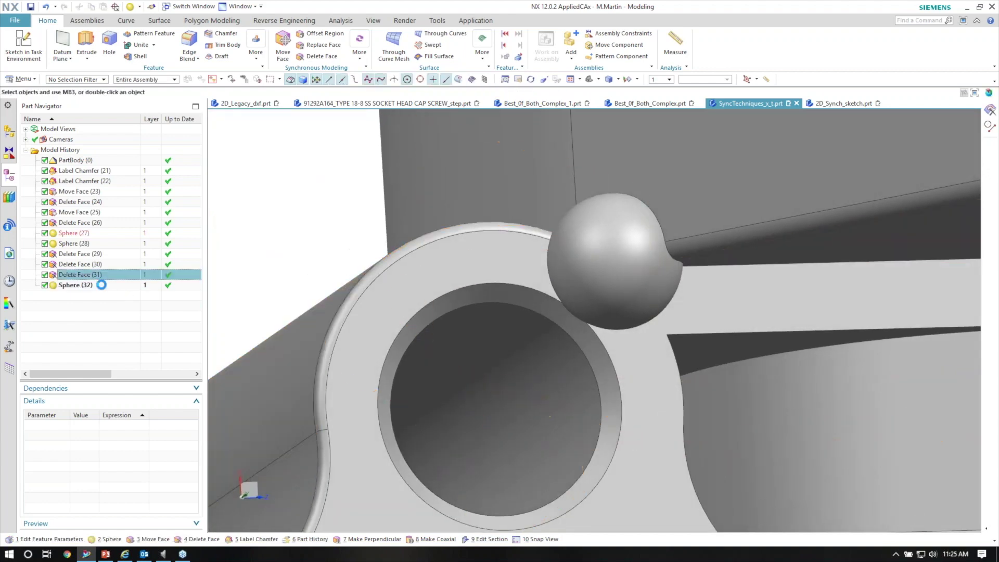
key("Escape")
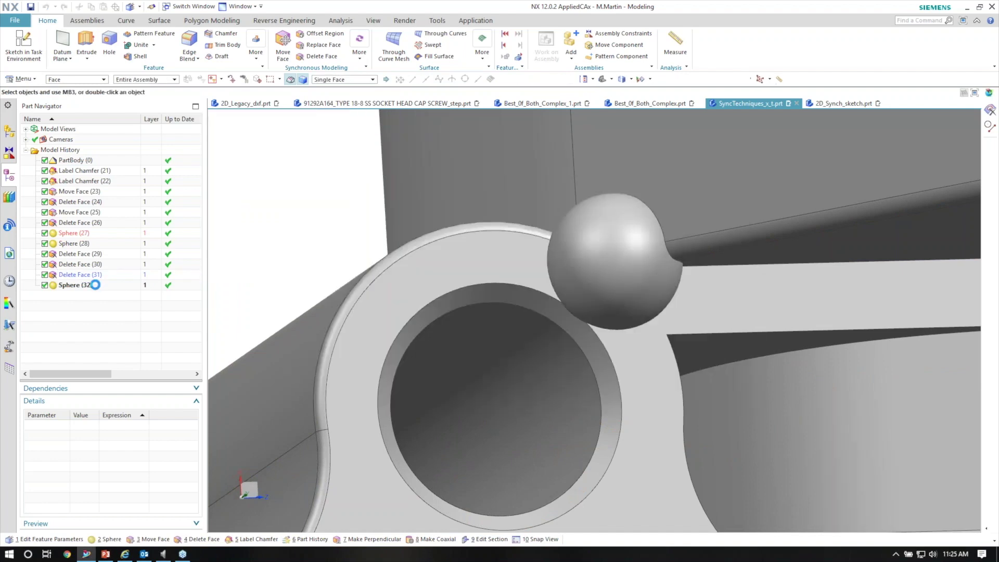
double_click(82, 285)
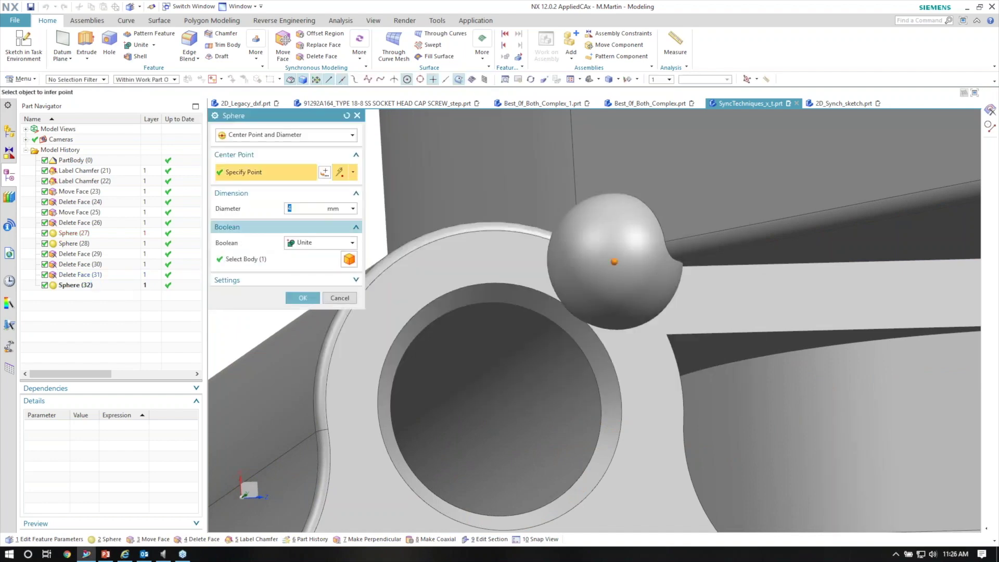
middle_click(321, 244)
middle_click_drag(388, 219, 478, 116)
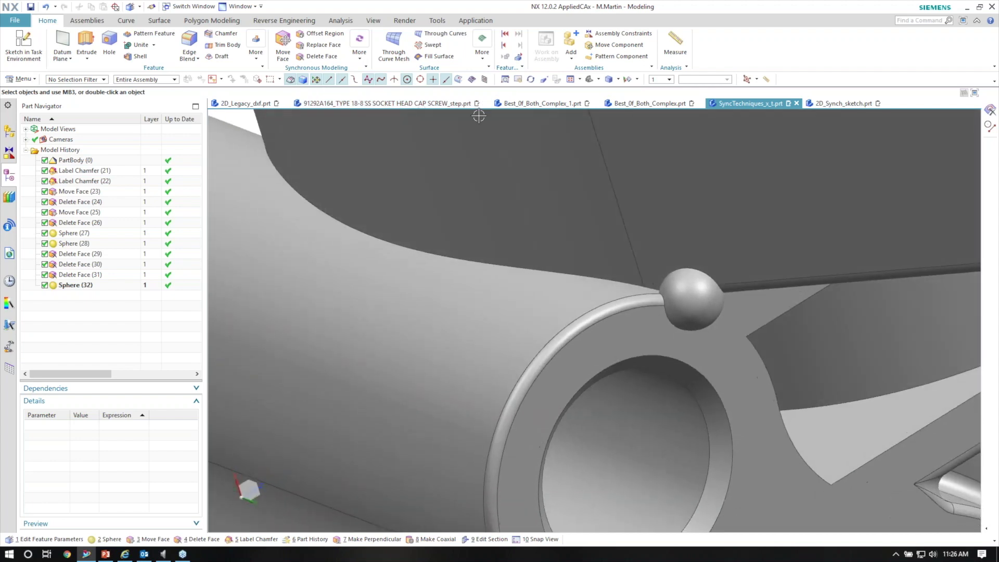
Try to delete the 2 mm sphere's face with Delete Face using the Face type, and cancel the deletion.
left_click(318, 56)
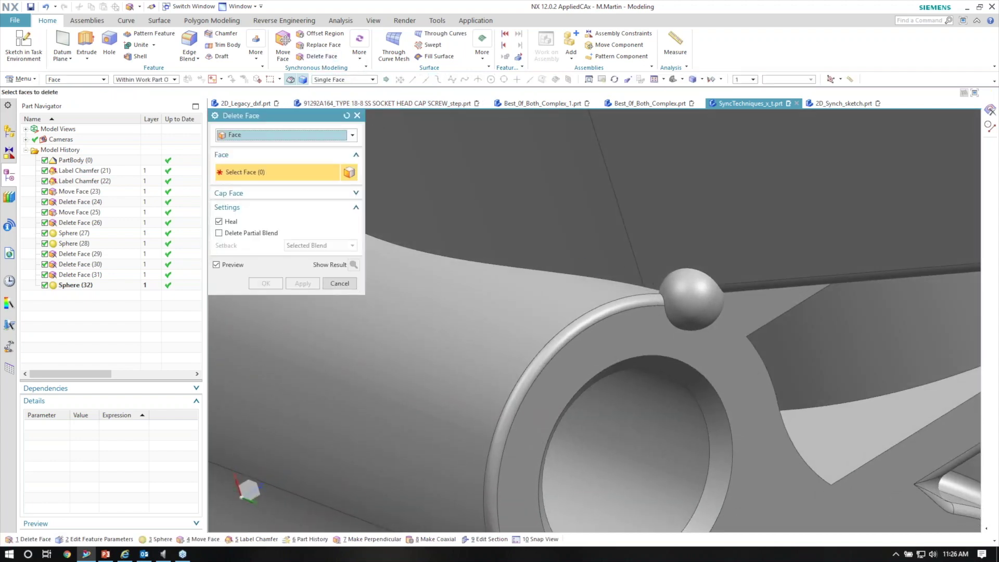
left_click(661, 287)
middle_click_drag(442, 276, 492, 273)
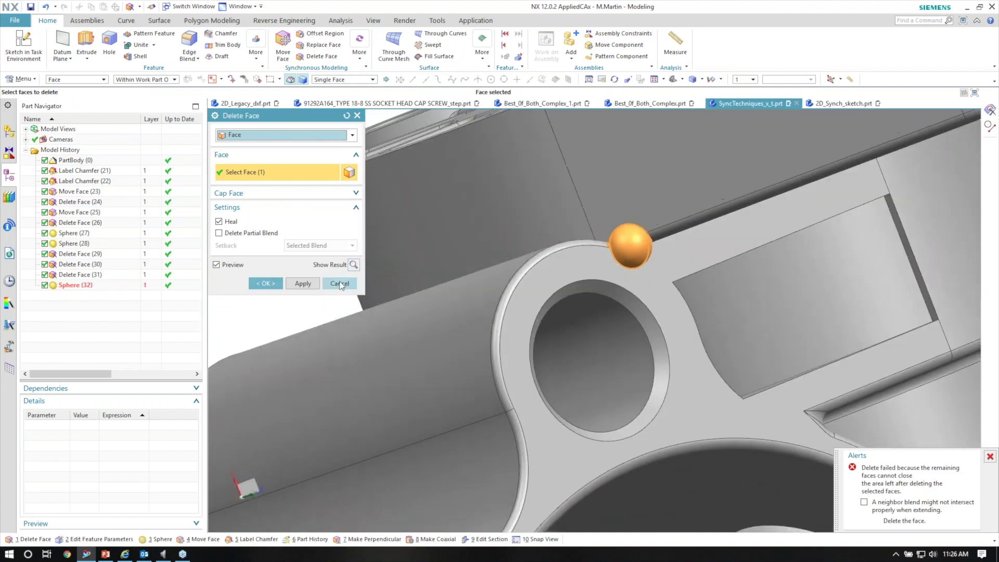
left_click(338, 284)
Delete the history features from Sphere (32) back through Sphere (27), keeping Delete Face (26) as the last feature.
middle_click_drag(456, 278, 229, 249)
left_click(100, 284)
key("Delete")
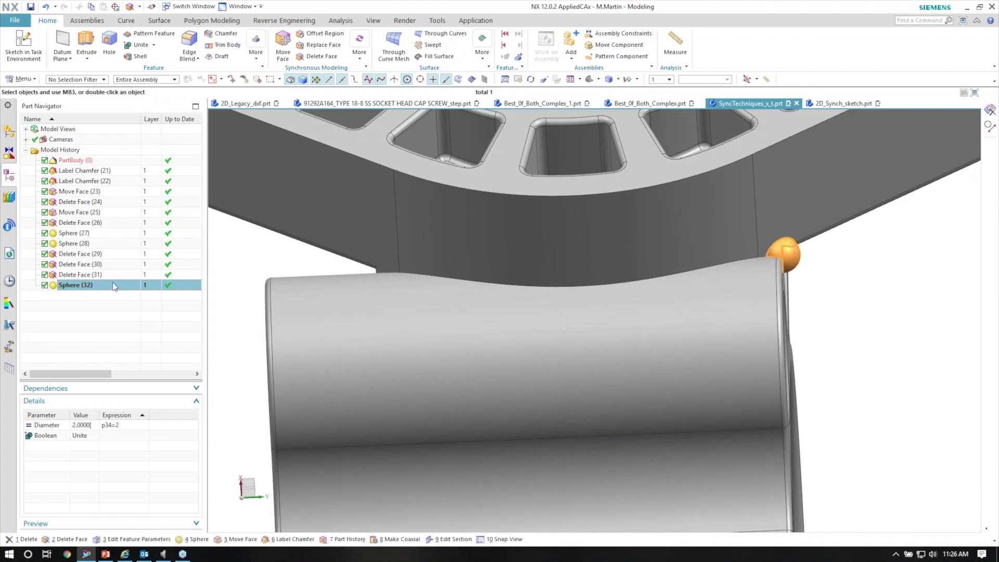
left_click(98, 274)
key("Delete")
left_click(91, 264)
key("Delete")
left_click(86, 254)
key("Delete")
left_click(81, 243)
key("Delete")
left_click(78, 232)
key("Delete")
left_click(81, 222)
key("Delete")
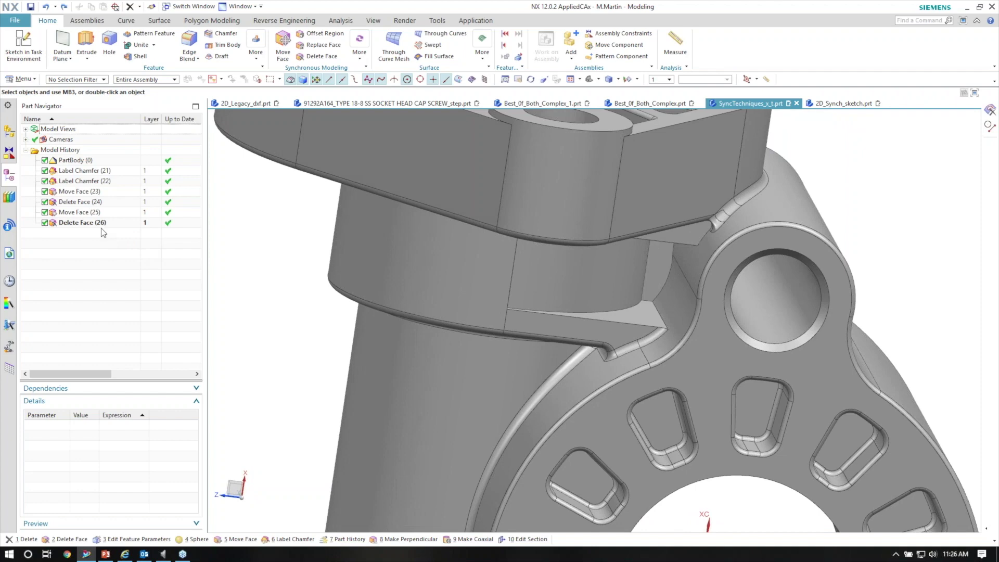
Unite a 4 mm diameter sphere with the body, centred on the corner blend where the flange's lower edge meets the cylindrical boss.
left_click(83, 222)
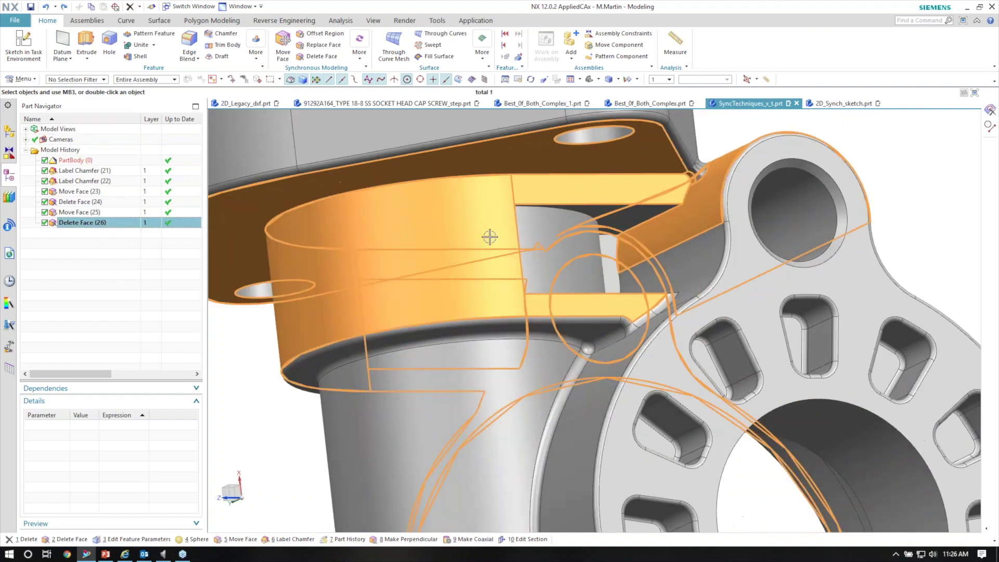
middle_click_drag(489, 238, 473, 286)
key("Escape")
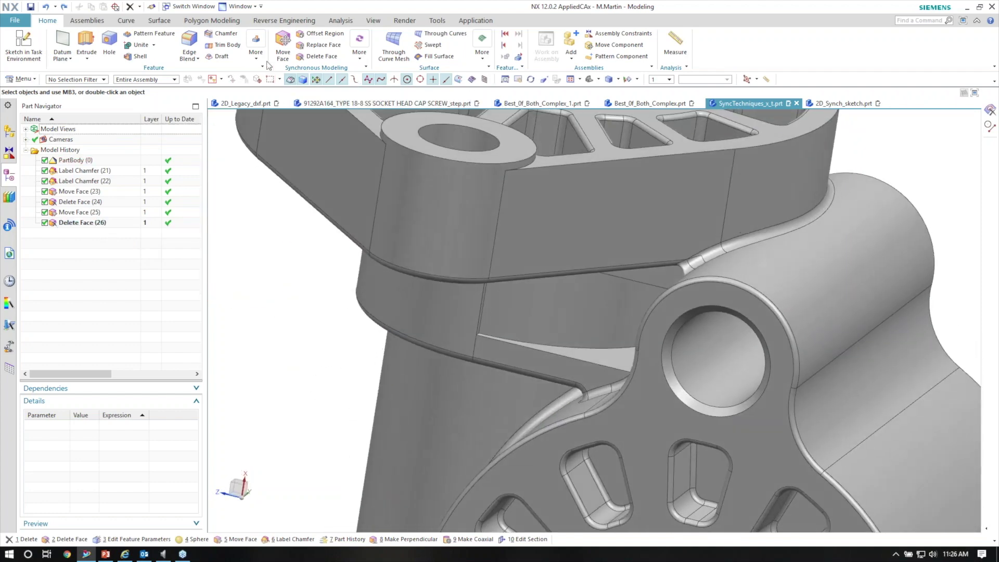
left_click(256, 49)
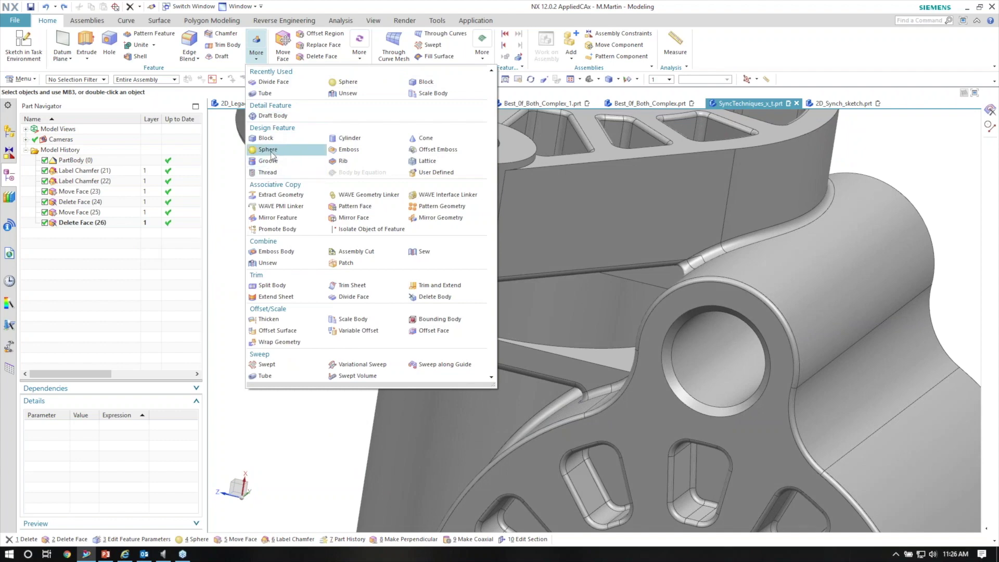
left_click(268, 149)
scroll(630, 285, "up", 5)
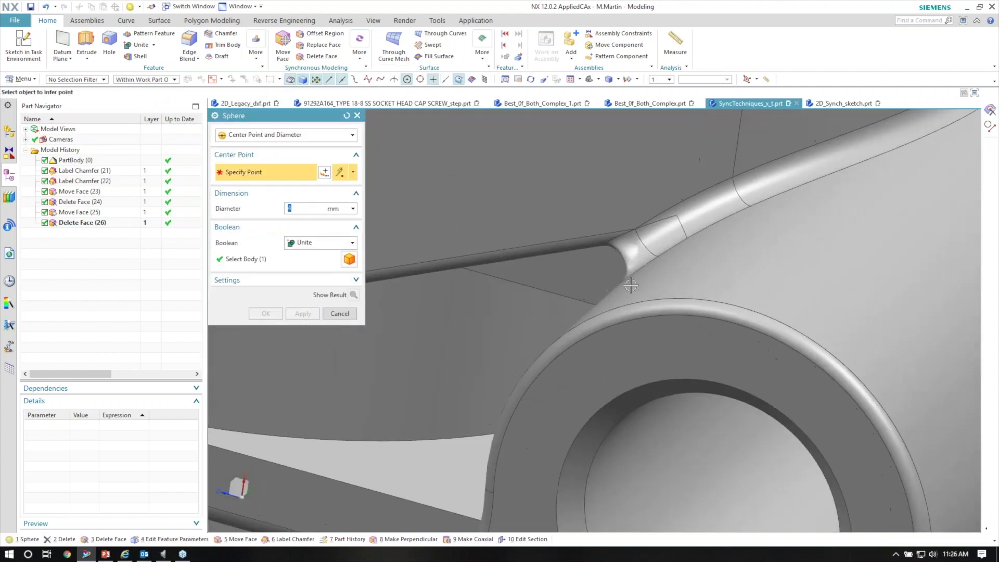
middle_click_drag(529, 269, 512, 259)
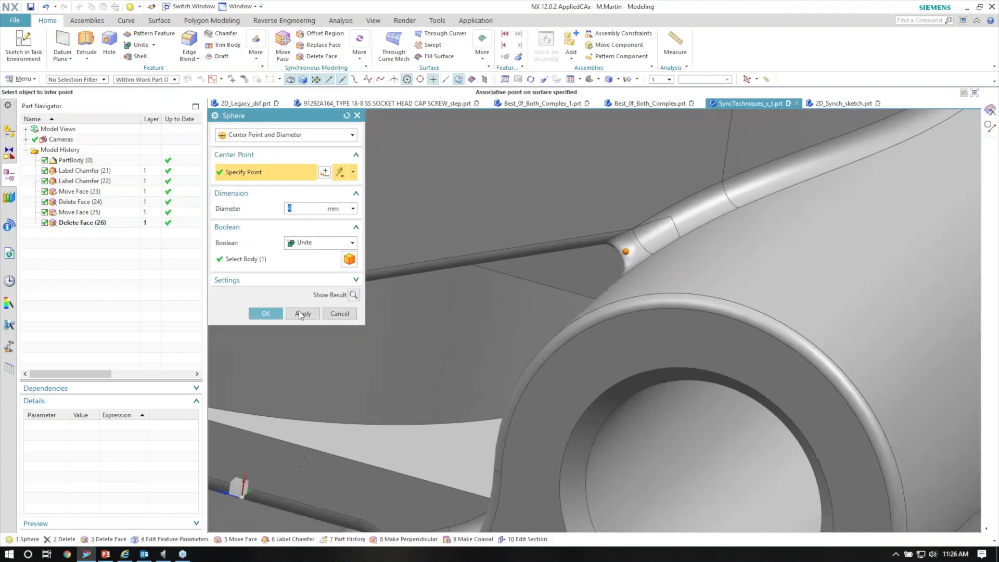
left_click(303, 314)
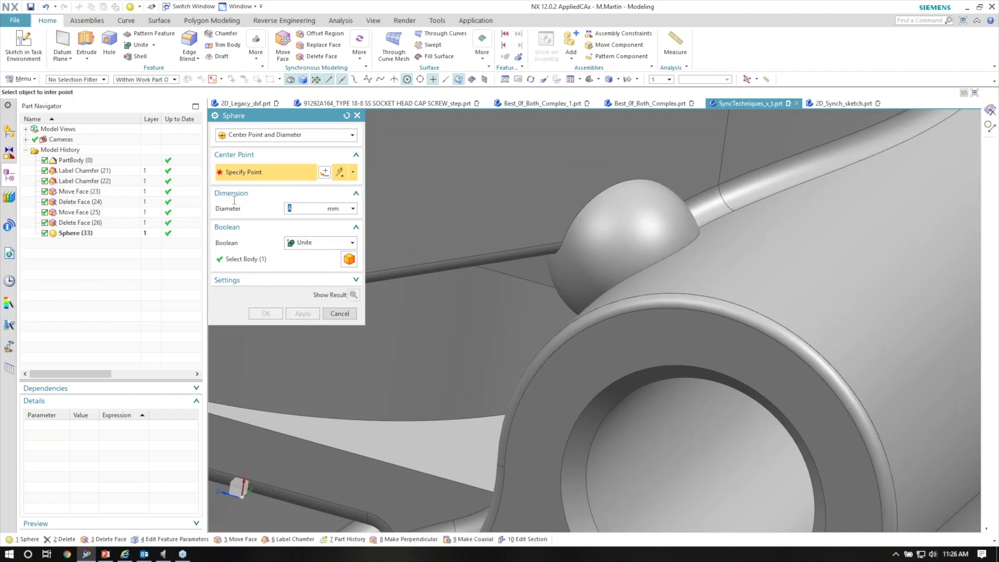
Unite two 2 mm diameter spheres with the body, one near each end of the long blend between the flange side and the boss.
type("2")
scroll(712, 203, "up", 2)
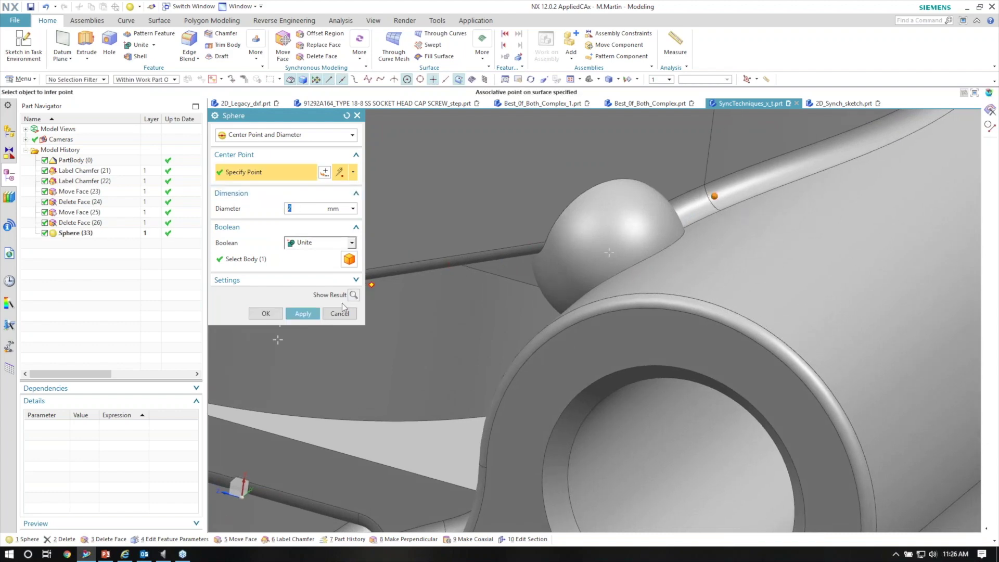
middle_click_drag(789, 179, 722, 273)
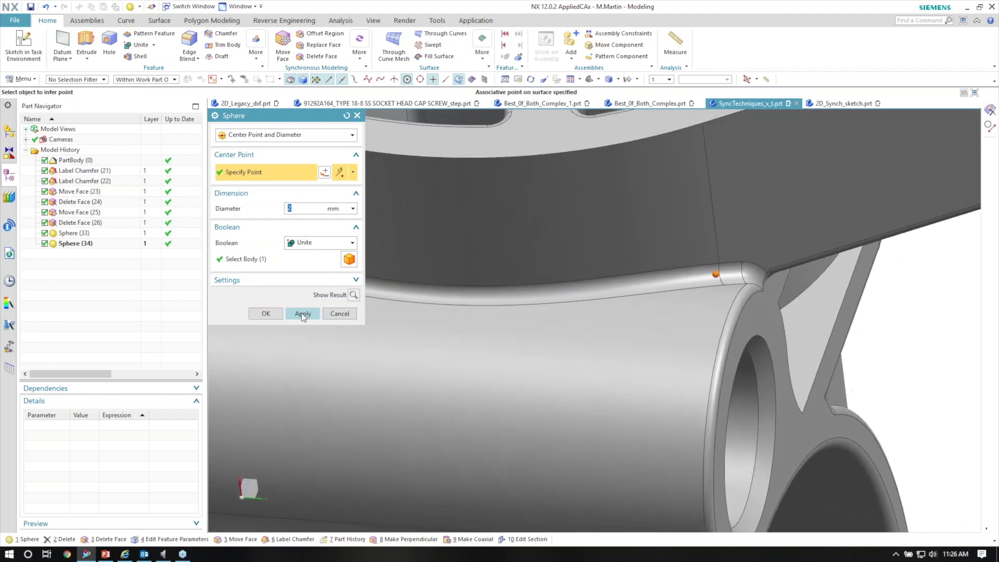
left_click(266, 313)
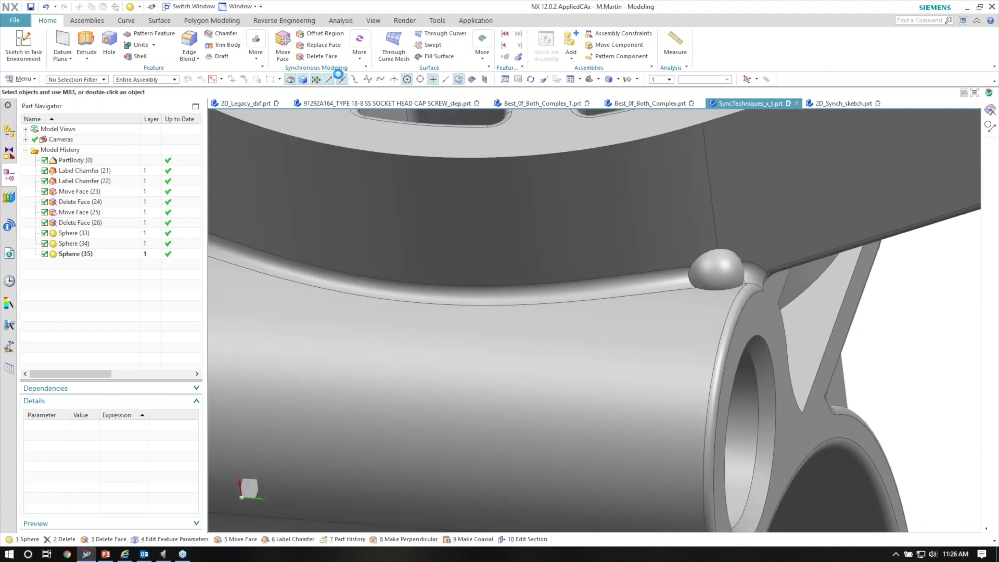
Delete the long blend between the flange side and the cylindrical boss using Delete Face with the Blend type.
left_click(321, 56)
left_click(286, 135)
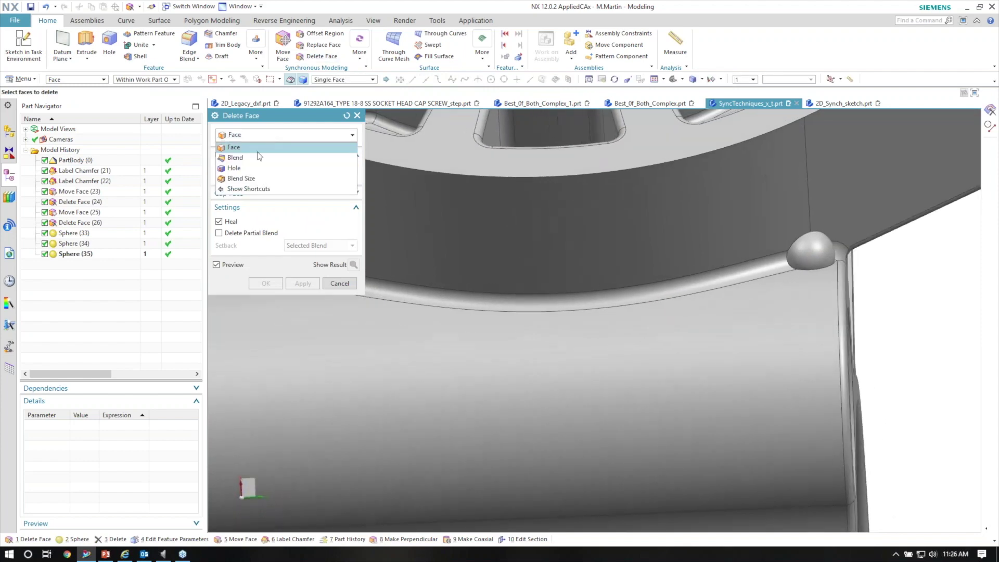
left_click(235, 157)
middle_click_drag(442, 291, 479, 267)
left_click(547, 300)
middle_click_drag(547, 300, 506, 292)
left_click(303, 304)
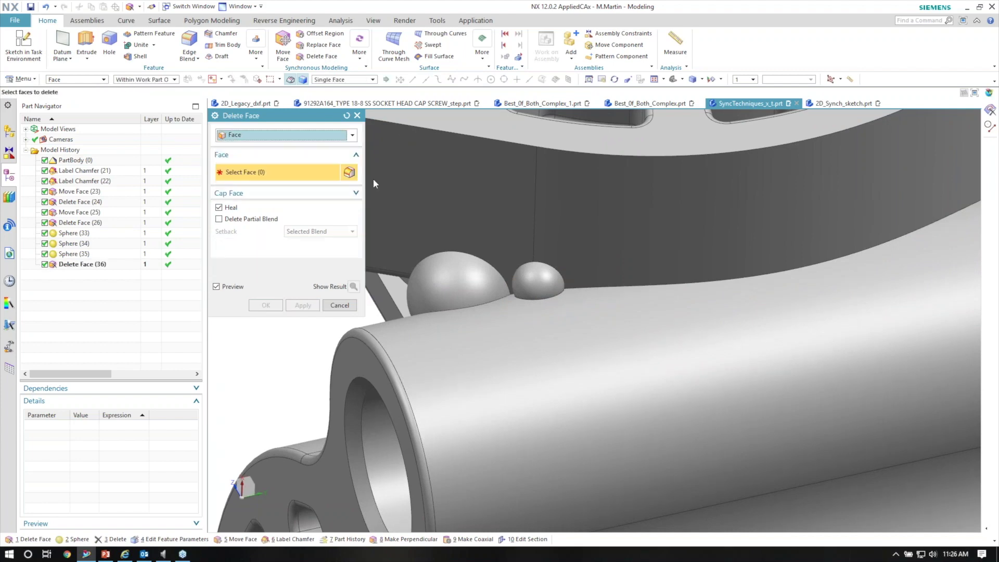
Delete the faces of the 4 mm sphere and its neighbouring 2 mm sphere with the Face type, leaving the far 2 mm sphere unselected.
left_click(539, 281)
left_click(454, 284)
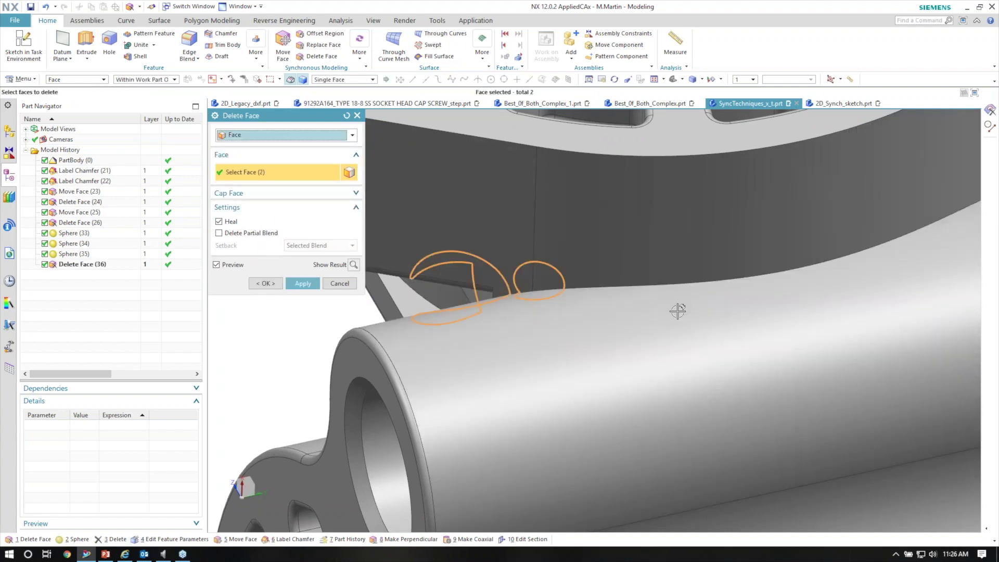
middle_click_drag(678, 312, 621, 308)
left_click(807, 240)
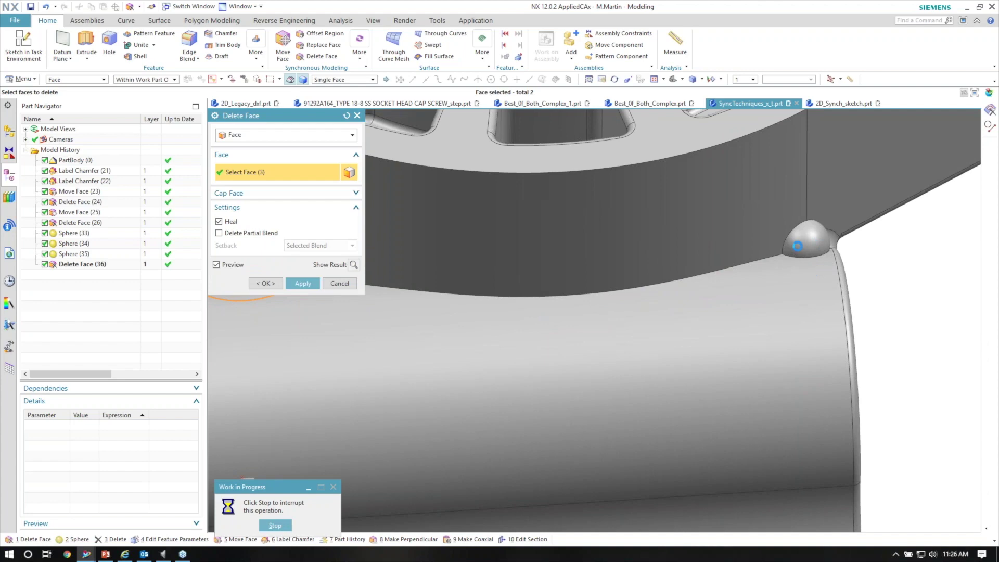
left_click(810, 242, "shift")
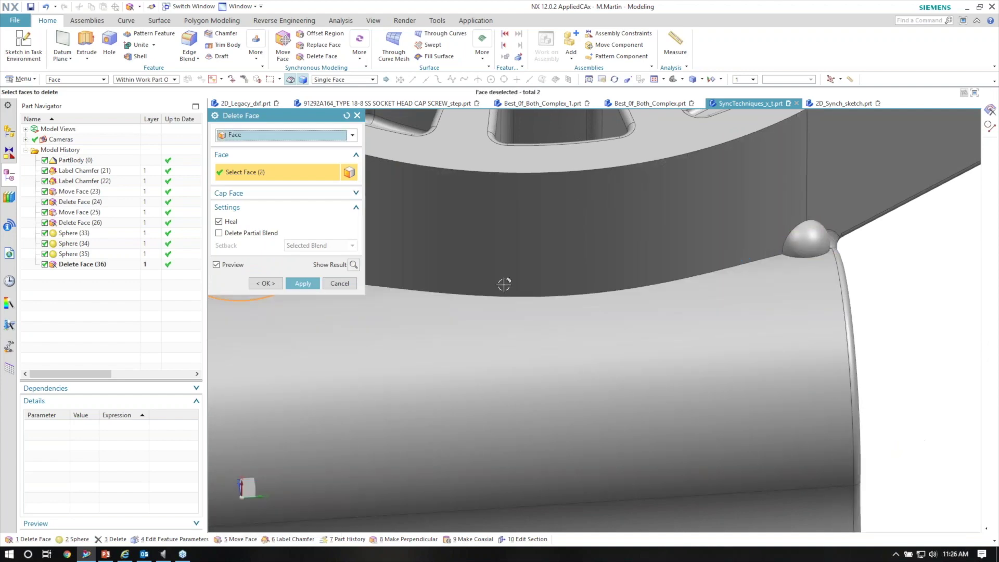
left_click(265, 283)
Try to delete the two small blend remnants beside the remaining sphere with the Face type, and cancel the deletion.
middle_click_drag(613, 322, 595, 255)
scroll(586, 221, "up", 2)
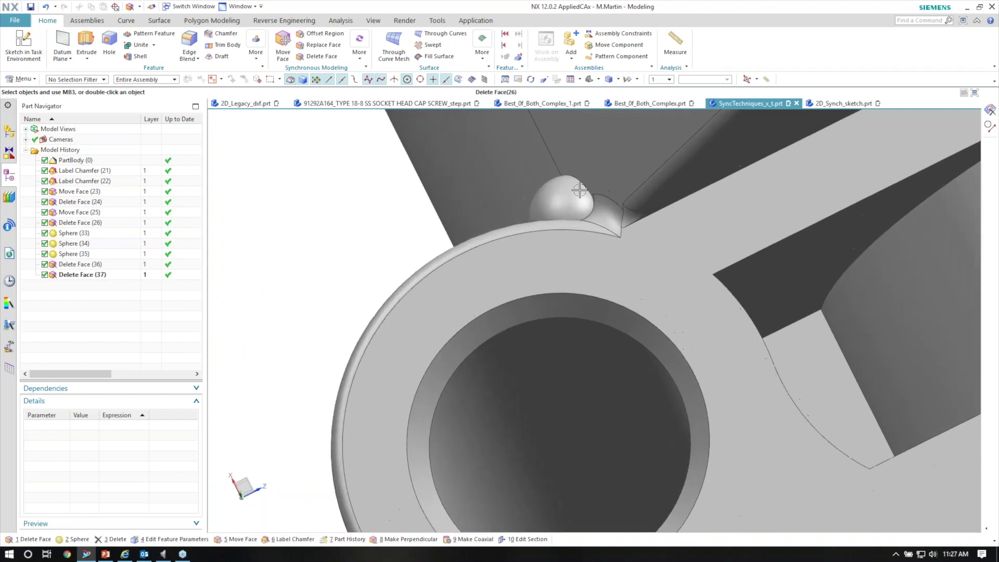
left_click(316, 57)
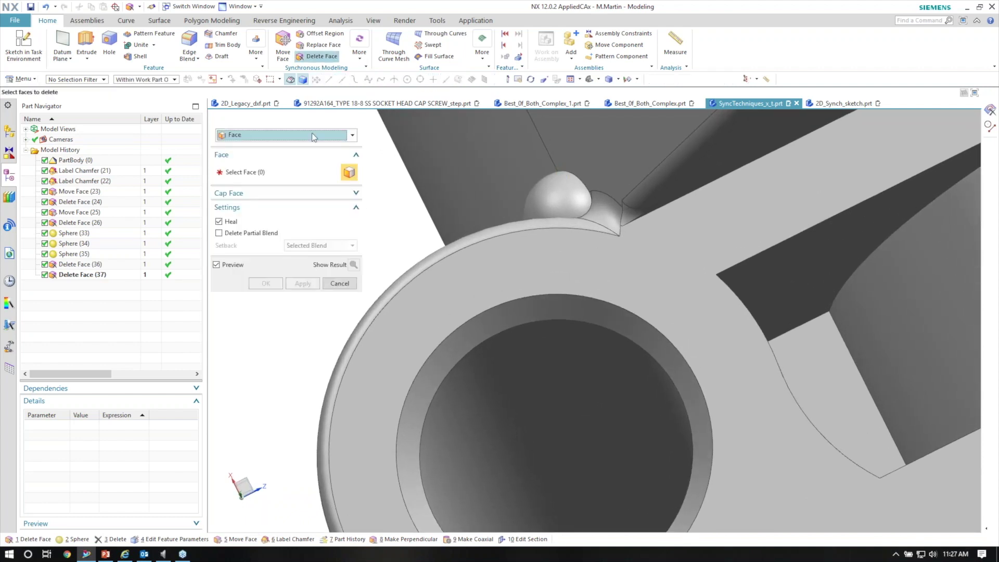
left_click(312, 135)
left_click(262, 147)
scroll(584, 245, "down", 5)
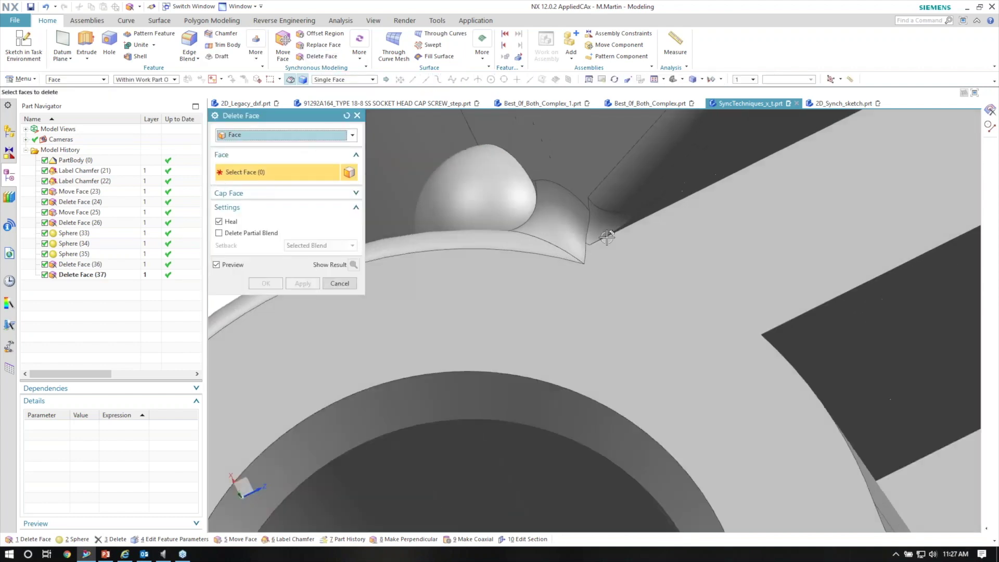
left_click(584, 245)
left_click(509, 249)
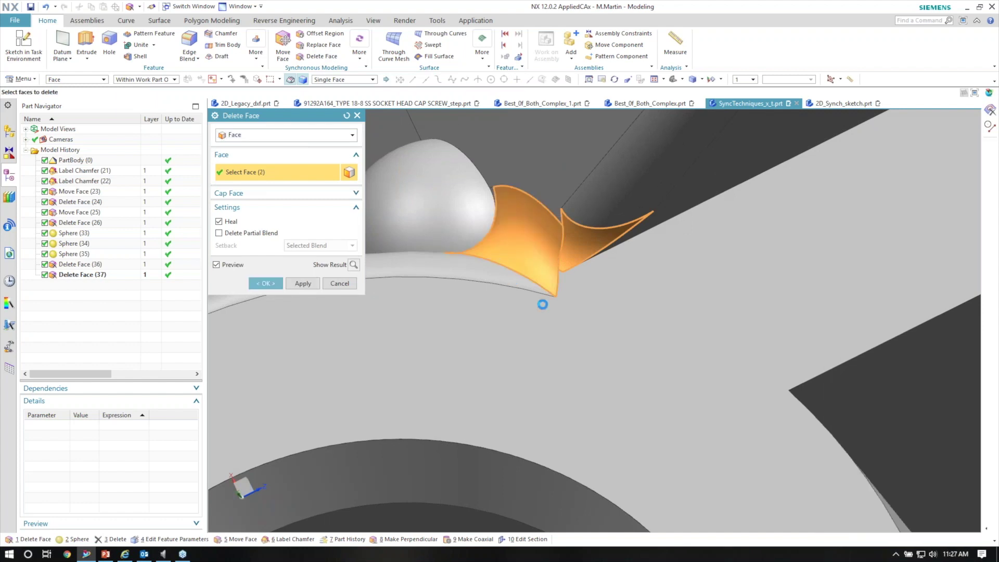
middle_click_drag(541, 287, 547, 287)
left_click(341, 283)
Unite a 2 mm diameter sphere with the body, centred on the blend sliver where the rib meets the boss's rounded edge.
scroll(462, 247, "up", 3)
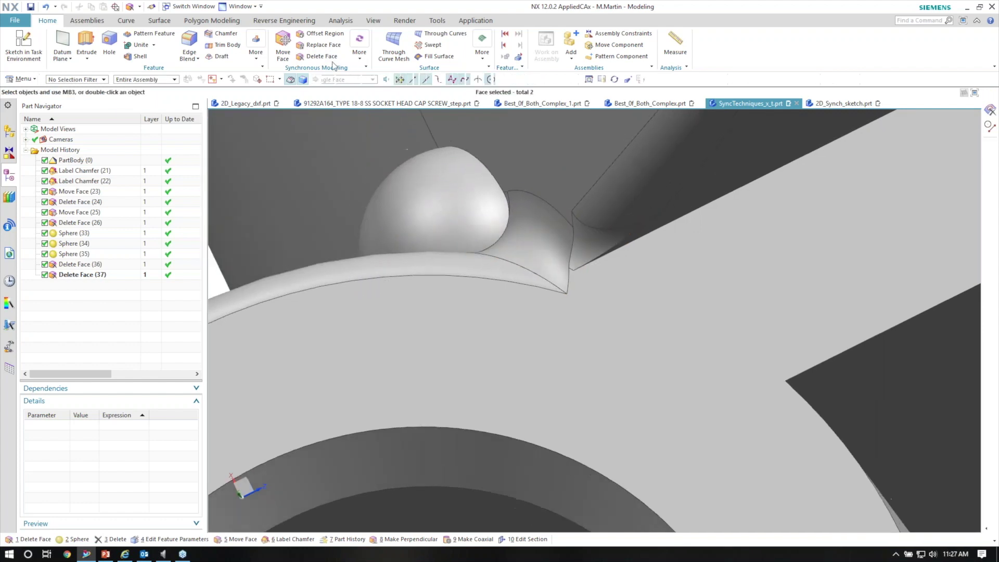
left_click(359, 44)
left_click(263, 56)
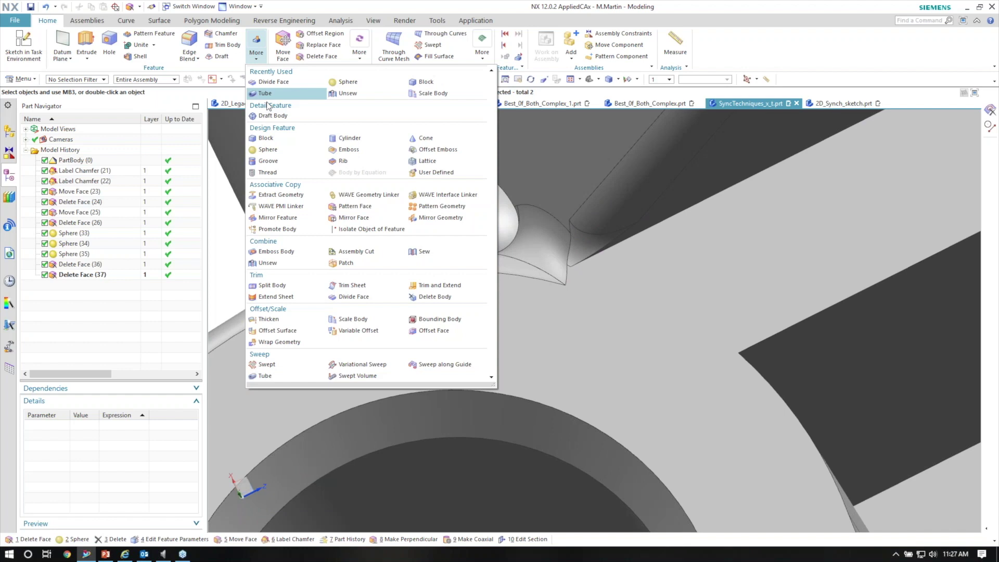
left_click(280, 150)
scroll(577, 241, "up", 2)
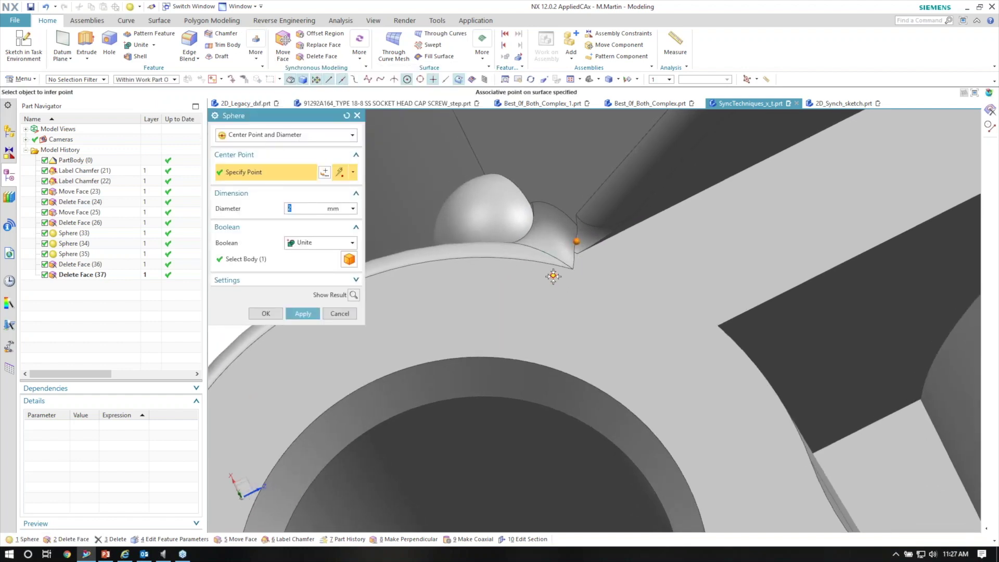
left_click(270, 313)
Delete the short blend between the two spheres using Delete Face with the Blend type.
middle_click_drag(415, 266, 747, 296)
scroll(746, 297, "down", 3)
middle_click_drag(488, 120, 586, 238)
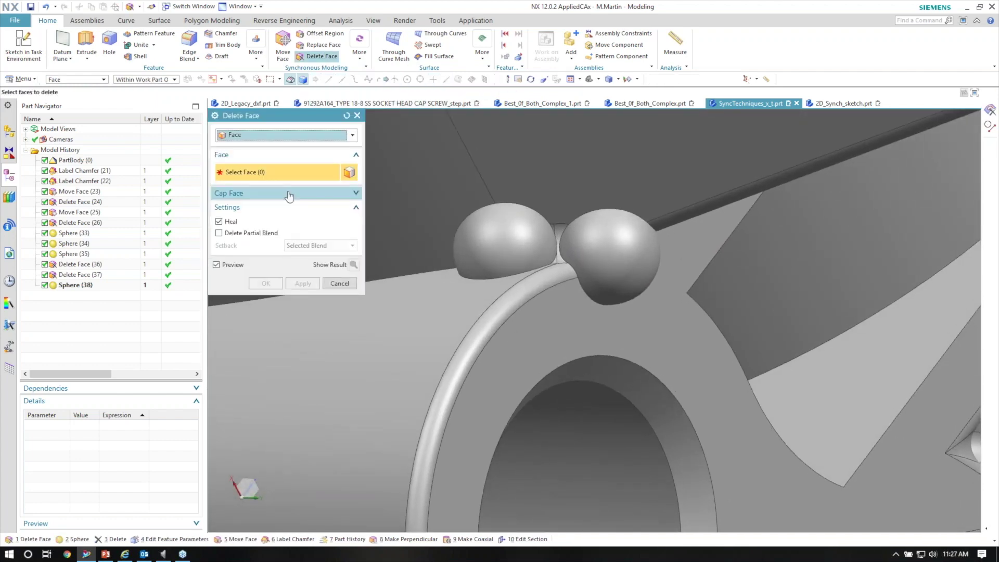
left_click(281, 135)
left_click(239, 147)
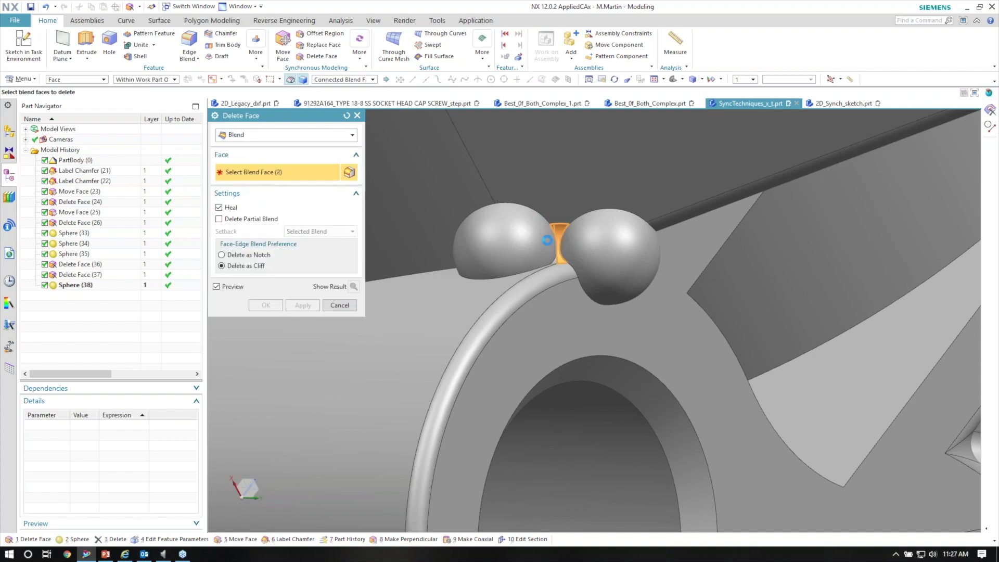
left_click(546, 239)
scroll(546, 240, "up", 2)
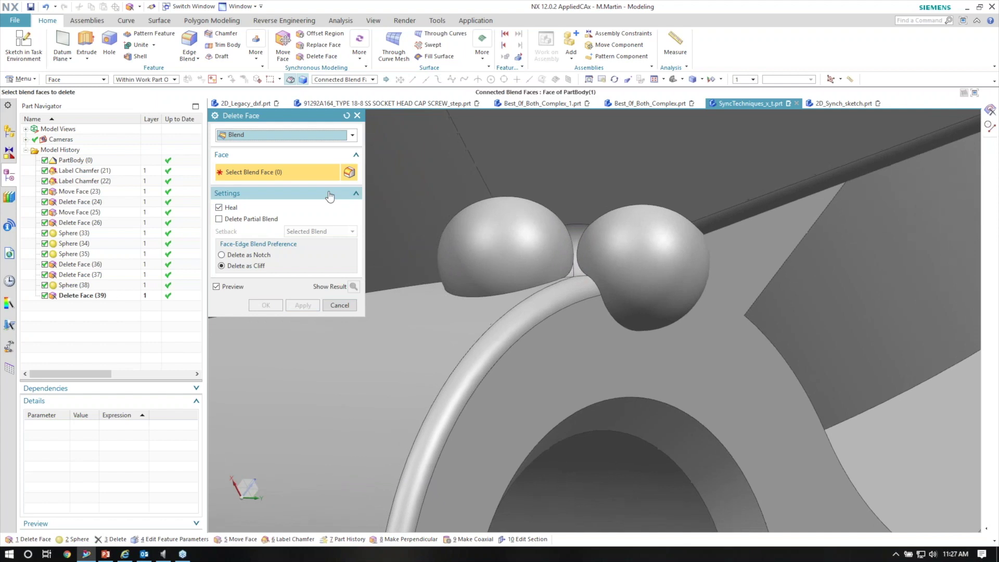
Try to delete the face of the sphere on the boss's cylindrical side with the Face type, and cancel the deletion.
scroll(575, 258, "up", 2)
scroll(575, 258, "down", 3)
mouse_move(502, 260)
middle_mouse_down()
mouse_move(530, 257)
mouse_move(510, 247)
middle_mouse_up()
left_click(284, 135)
left_click(234, 146)
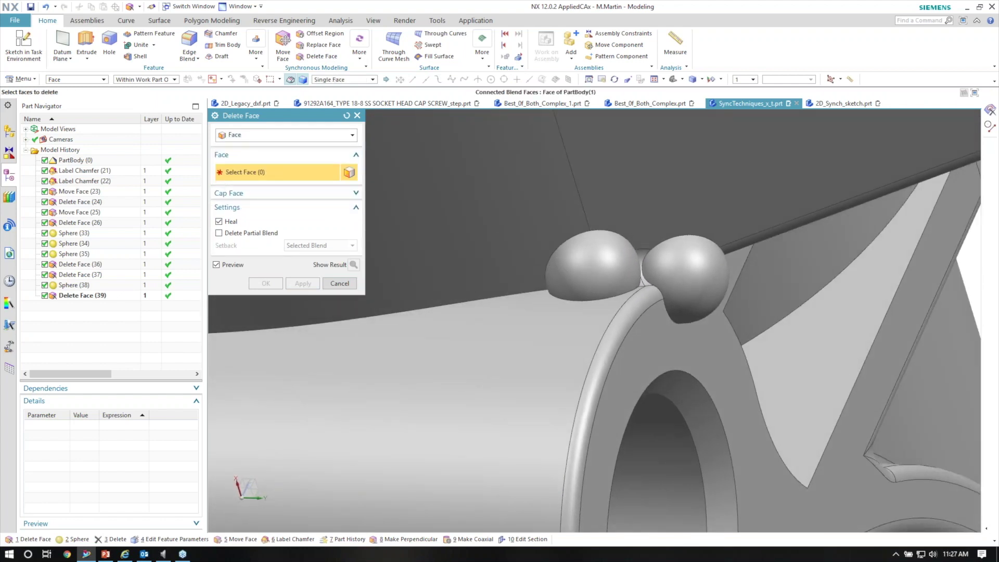
left_click(590, 257)
left_click(339, 283)
scroll(700, 309, "down", 6)
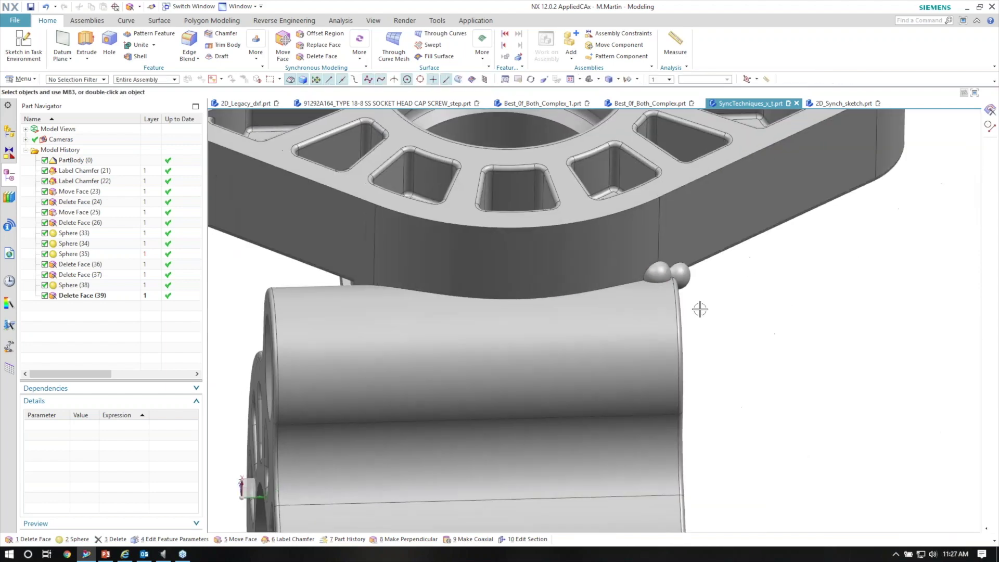
Section the part with a single absolute Y plane through the boss and turn on the display of the section curves.
middle_click_drag(700, 309, 863, 345)
key("ctrl+h")
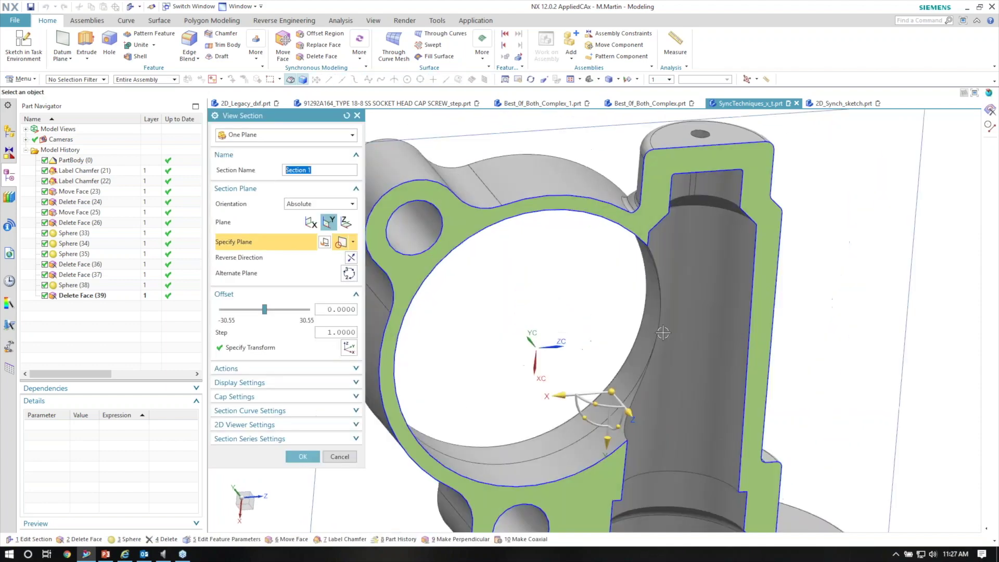
middle_click_drag(744, 249, 666, 174)
scroll(687, 279, "up", 1)
middle_click_drag(785, 176, 628, 176)
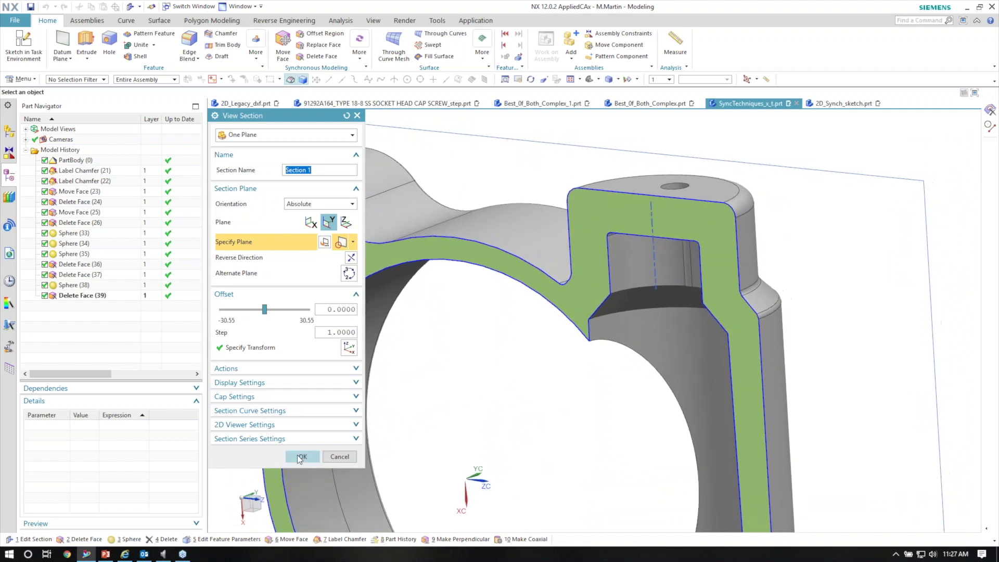
left_click(302, 456)
left_click(9, 131)
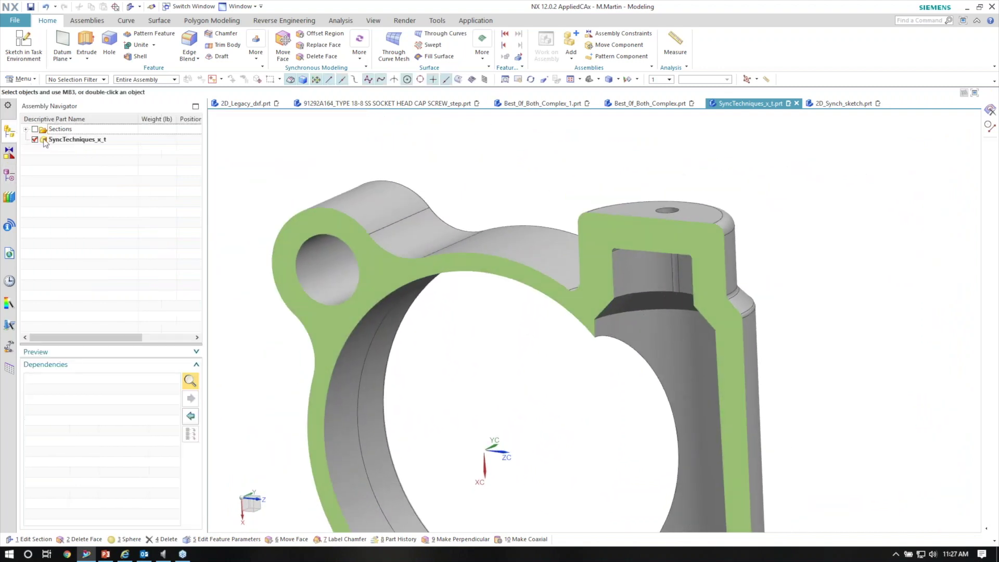
left_click(34, 129)
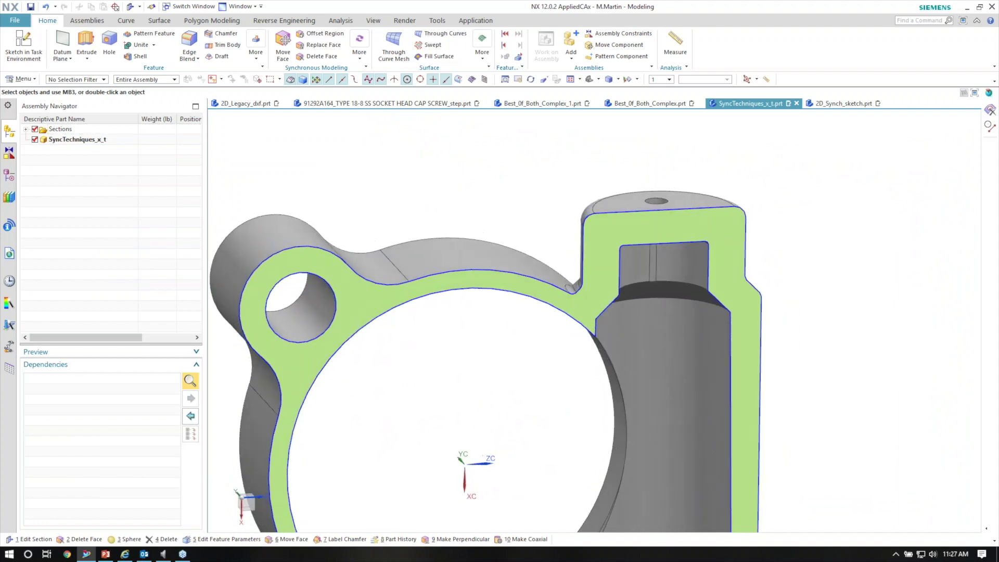
Move the boss's flat end face together with its offset inner pocket face 2 mm outward using Move Face.
left_click(283, 45)
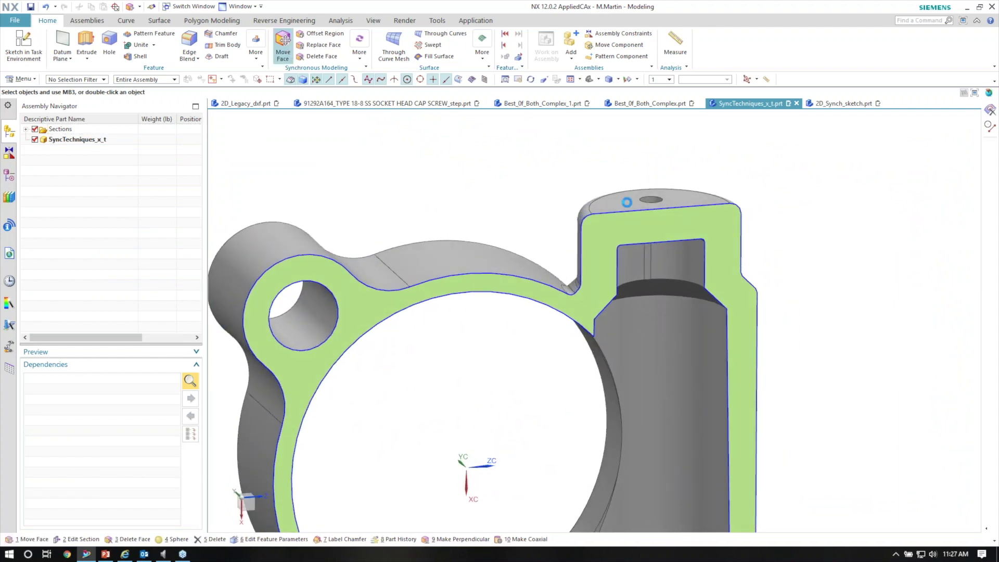
left_click(575, 202)
left_click(299, 359)
type("2")
key("Return")
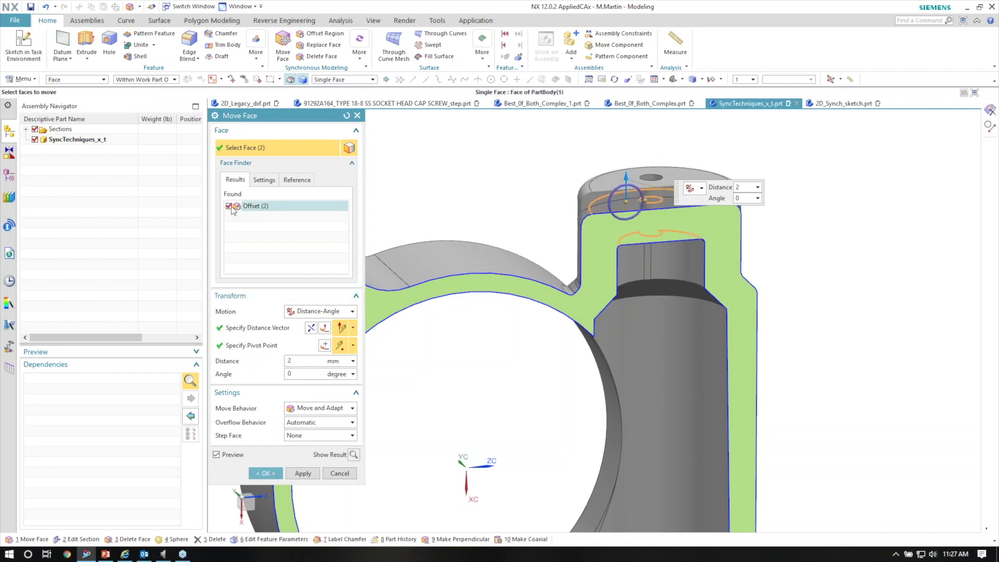
left_click(354, 454)
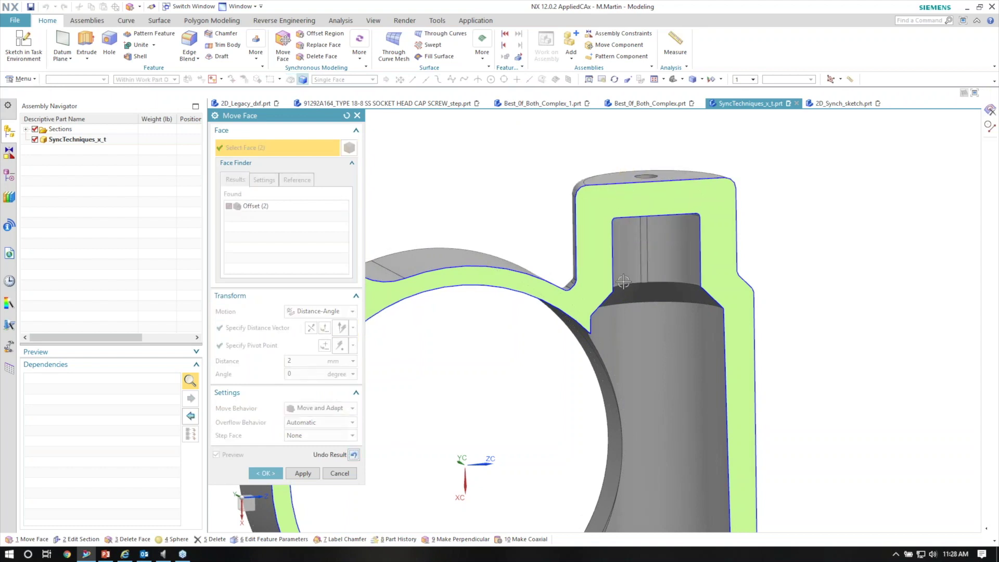
left_click(266, 473)
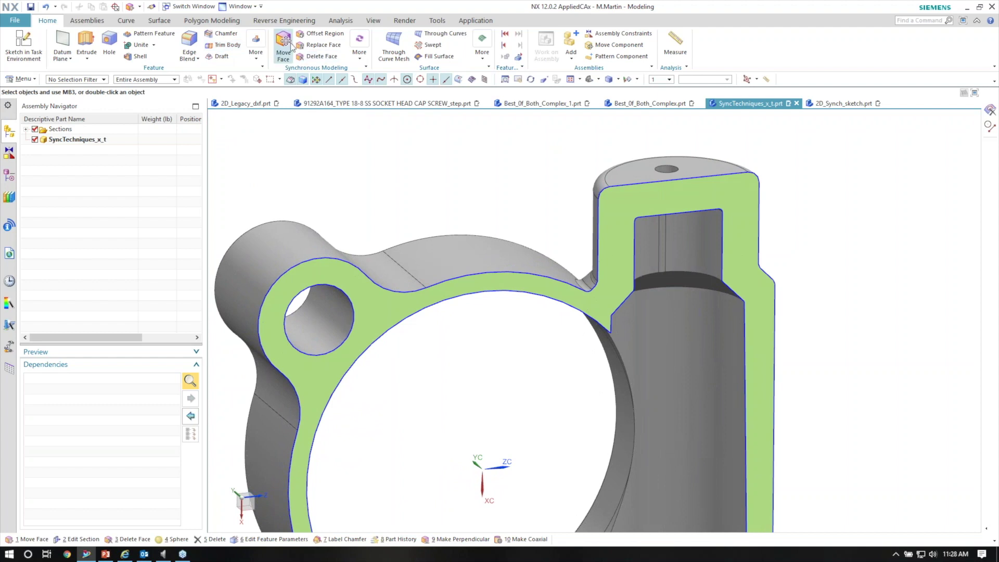
Try to move the boss's outer and inner conical shoulder faces 2 mm along the bore axis with Move Face.
middle_click_drag(832, 278, 759, 323)
left_click(760, 324)
middle_click_drag(839, 317, 670, 249)
left_click(678, 324)
middle_click_drag(678, 325, 663, 326)
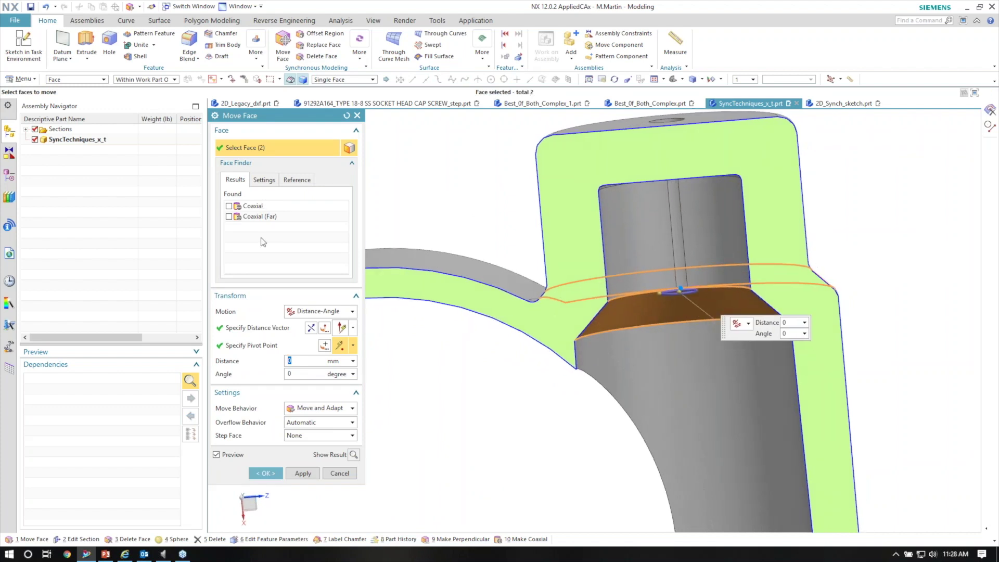
left_click(257, 329)
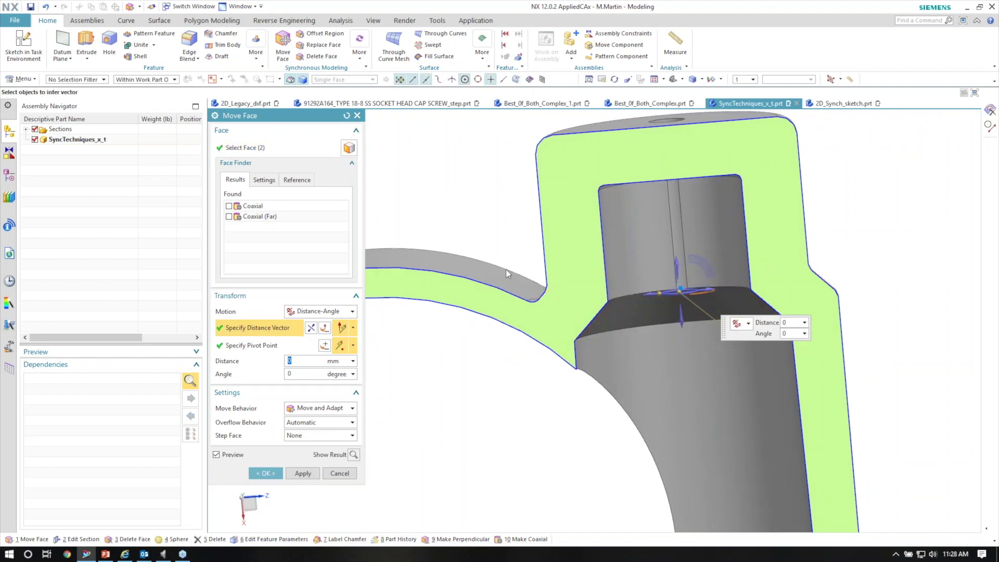
left_click(678, 265)
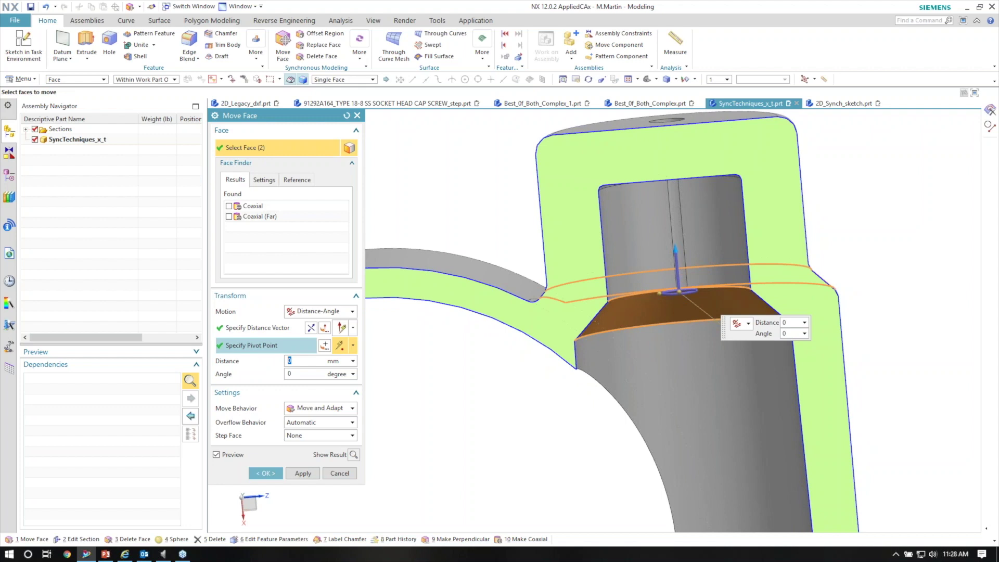
key("Return")
middle_click_drag(822, 348, 473, 310)
scroll(473, 310, "down", 3)
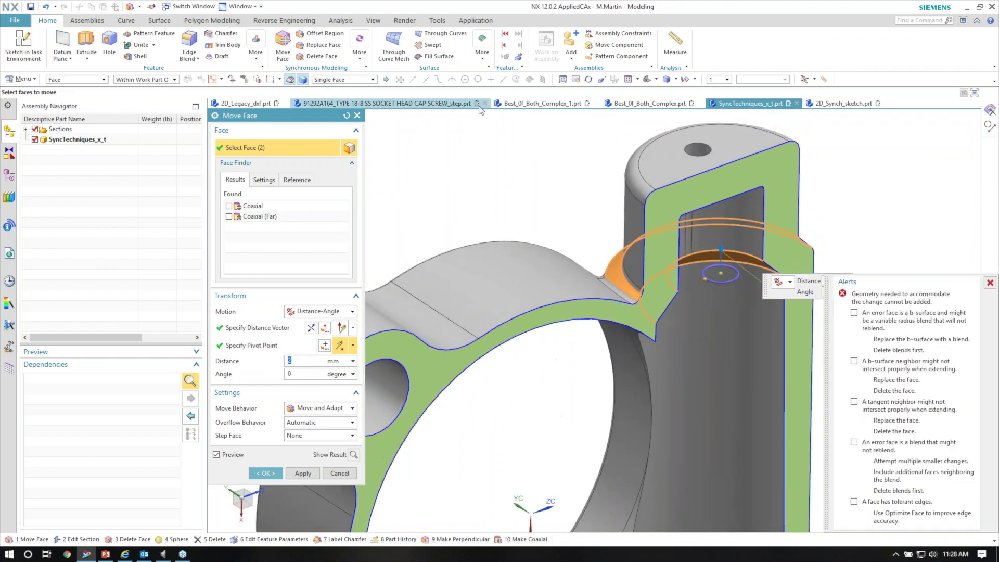
Turn off section clipping to show the whole part around the boss shoulder, and cancel the face move.
left_click(373, 21)
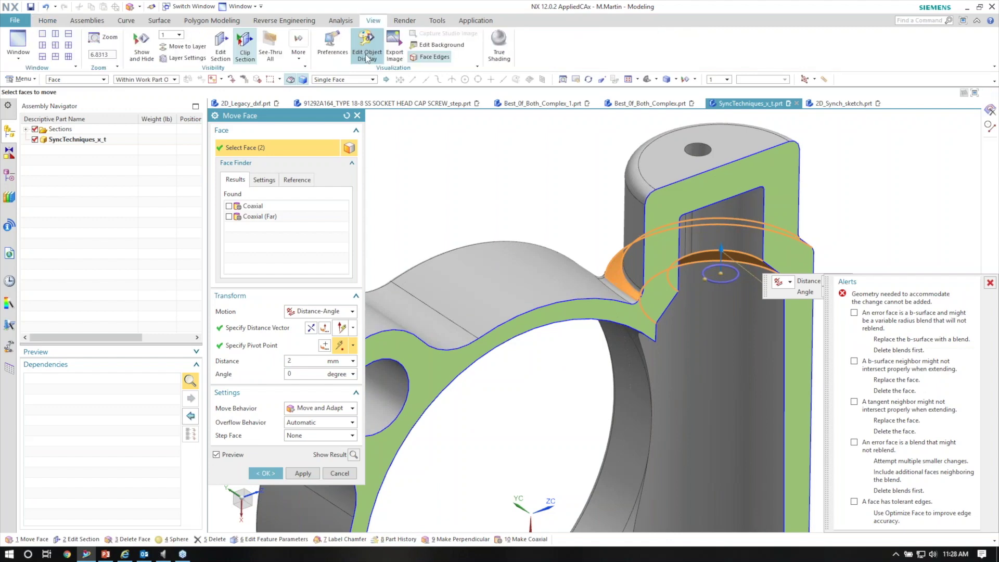
left_click(244, 45)
middle_click_drag(373, 146, 571, 286)
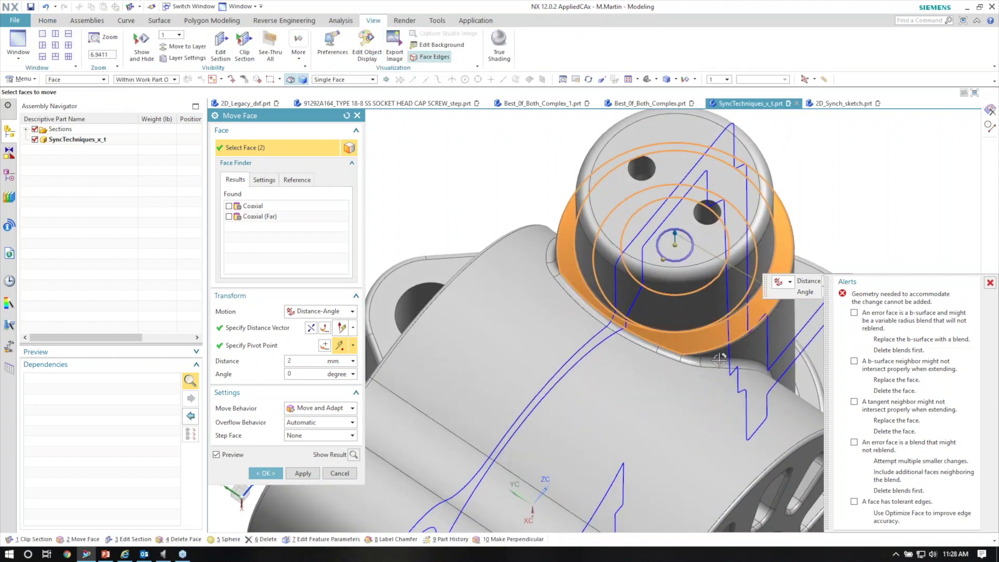
scroll(602, 297, "down", 2)
middle_click_drag(422, 468, 424, 445)
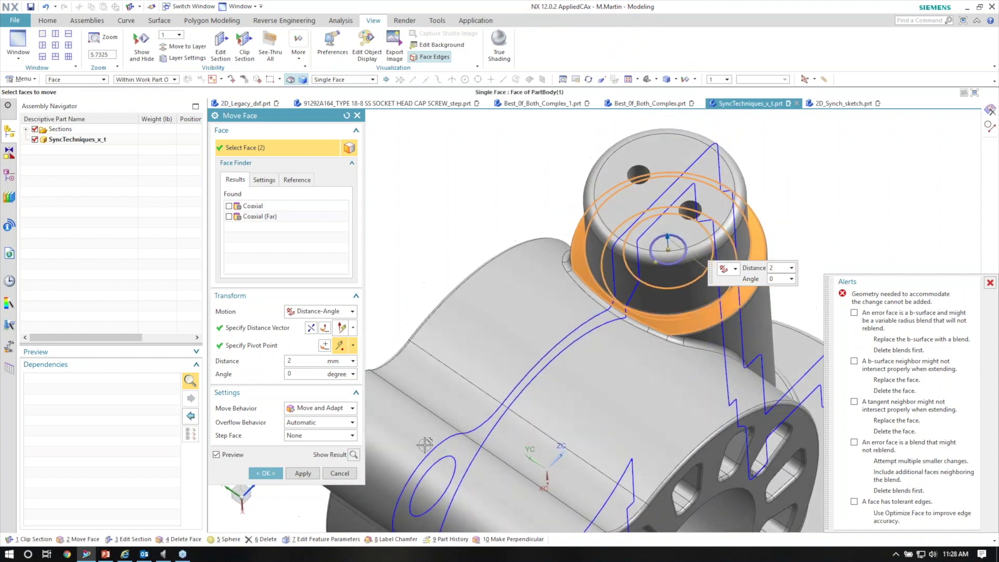
left_click(340, 473)
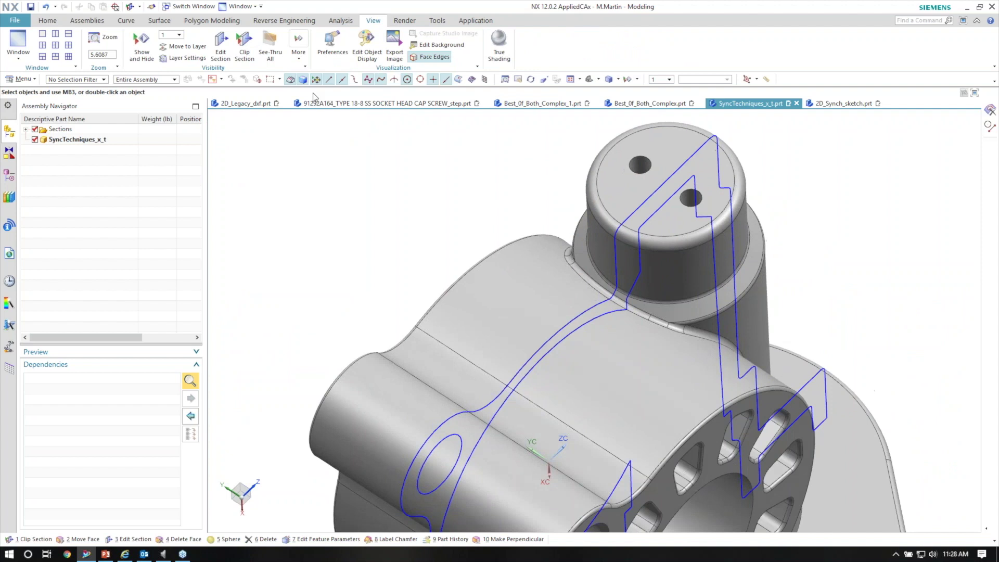
Start Delete Face with the Blend type and select the connected blends where the boss shoulder meets the cylindrical body.
left_click(47, 21)
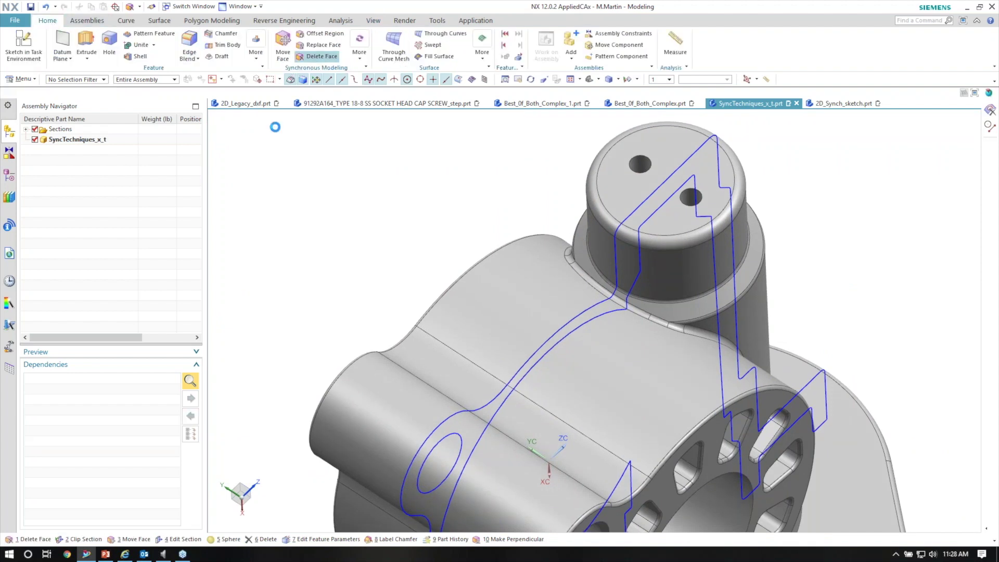
left_click(256, 138)
left_click(258, 136)
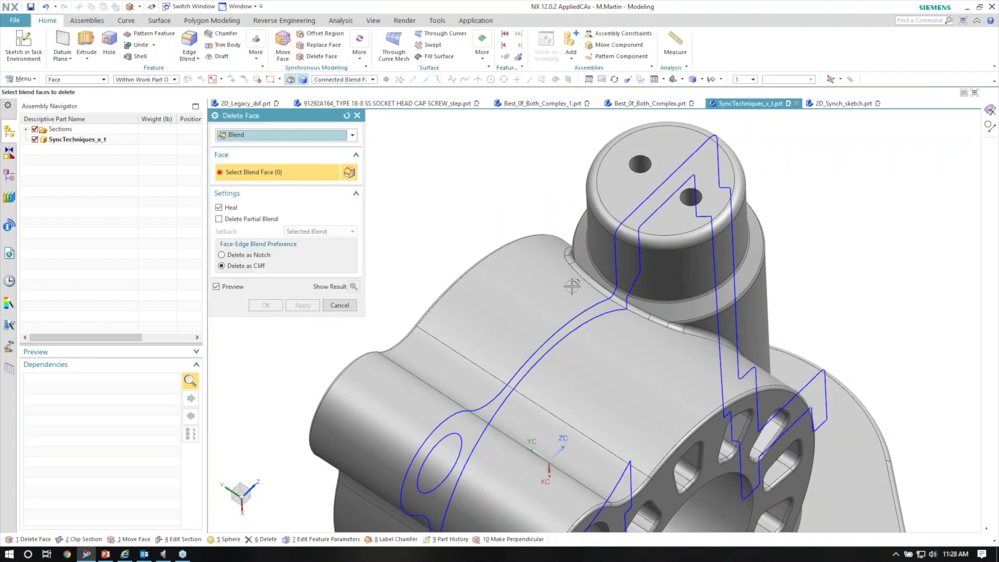
left_click(588, 278)
middle_click_drag(671, 283, 447, 247)
scroll(579, 345, "up", 2)
scroll(580, 345, "up", 1)
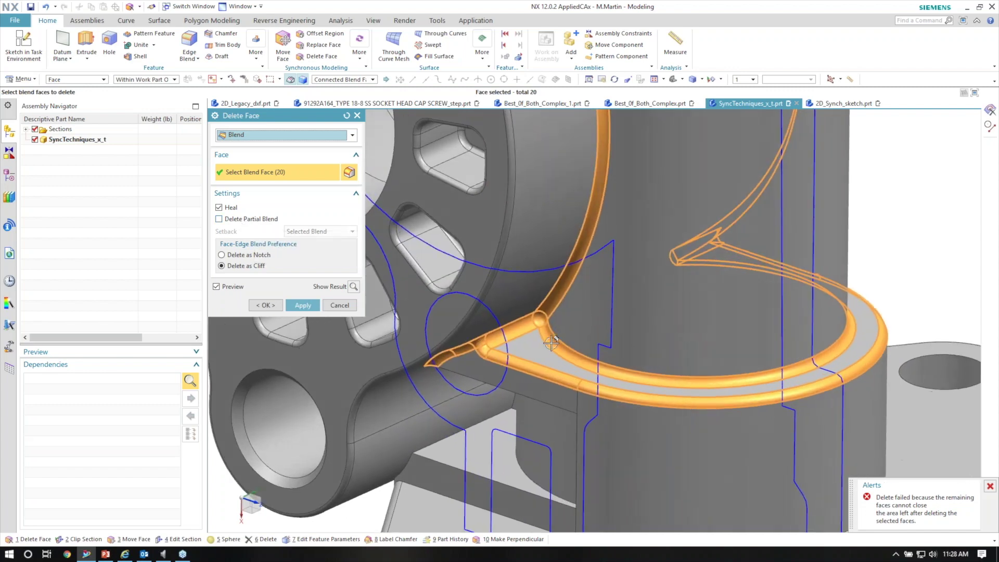
scroll(520, 343, "up", 2)
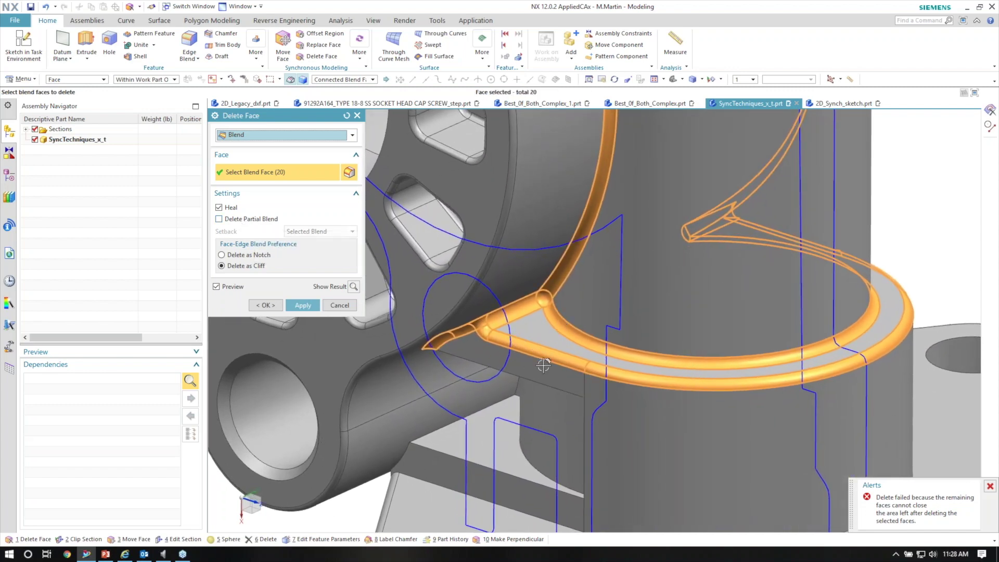
Deselect the ring blend at the upper boss, the straight shoulder-edge blend and the round outer shoulder-edge blend, one face each.
left_click(561, 347)
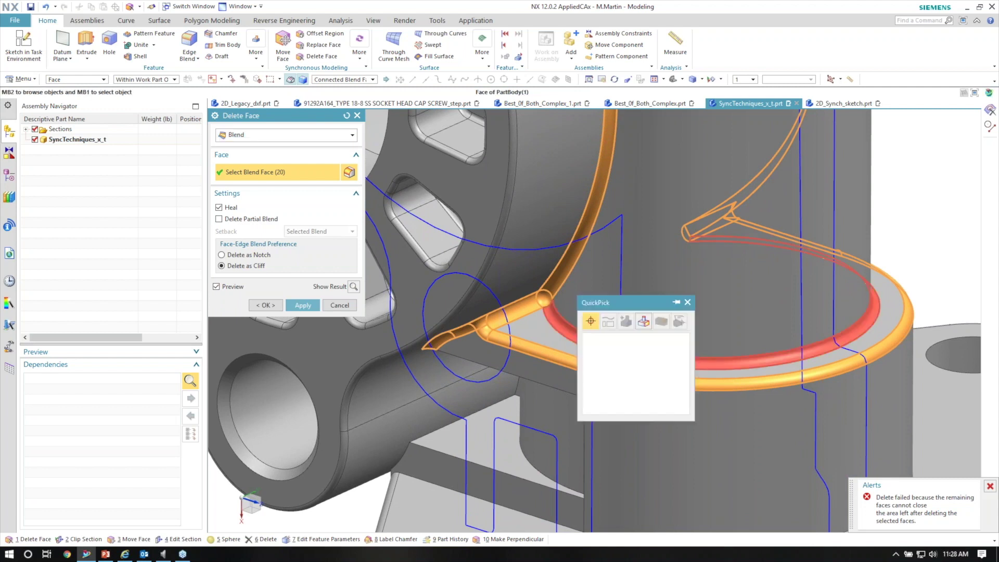
left_click(621, 349)
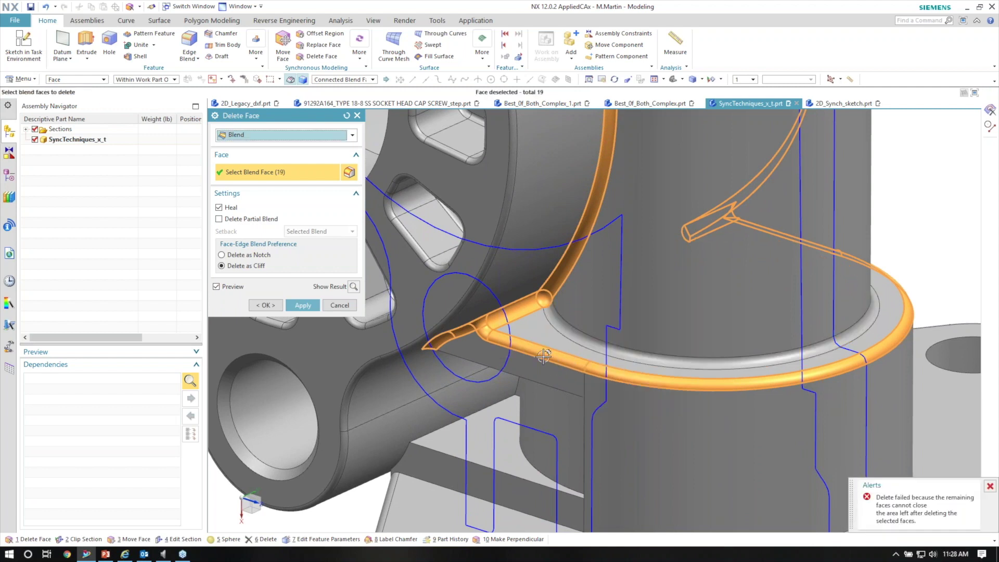
left_click(573, 356)
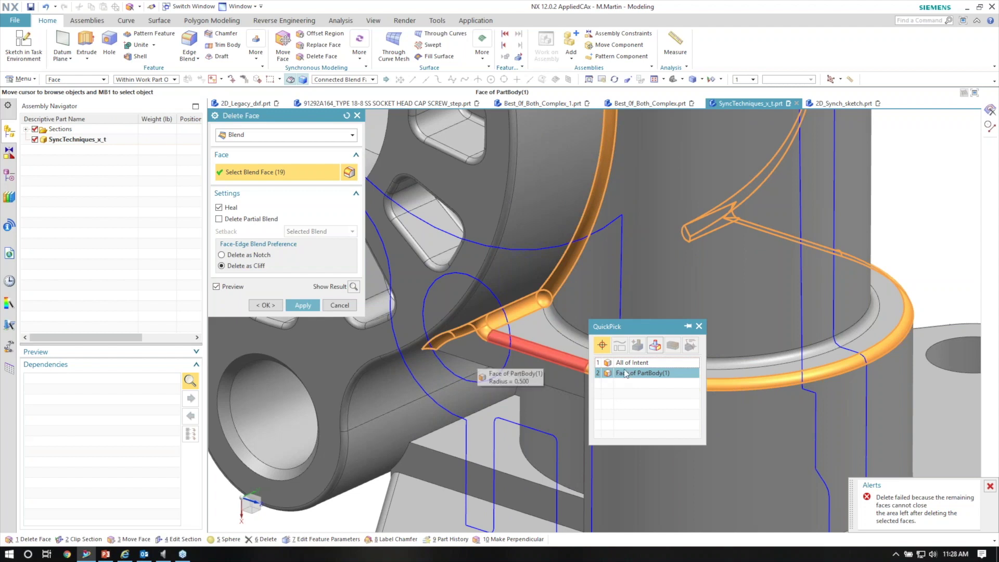
left_click(626, 373)
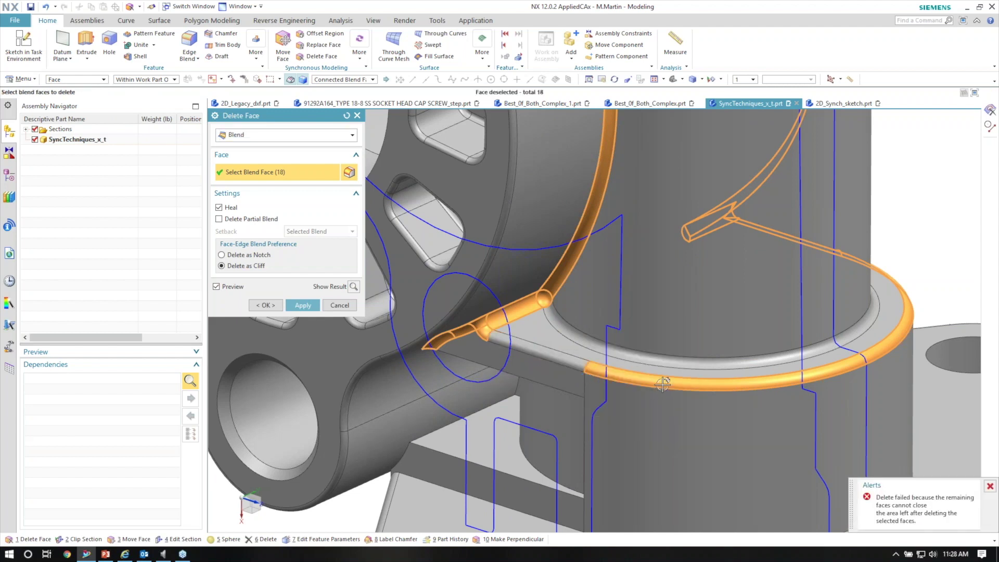
left_click(662, 384)
left_click(715, 401)
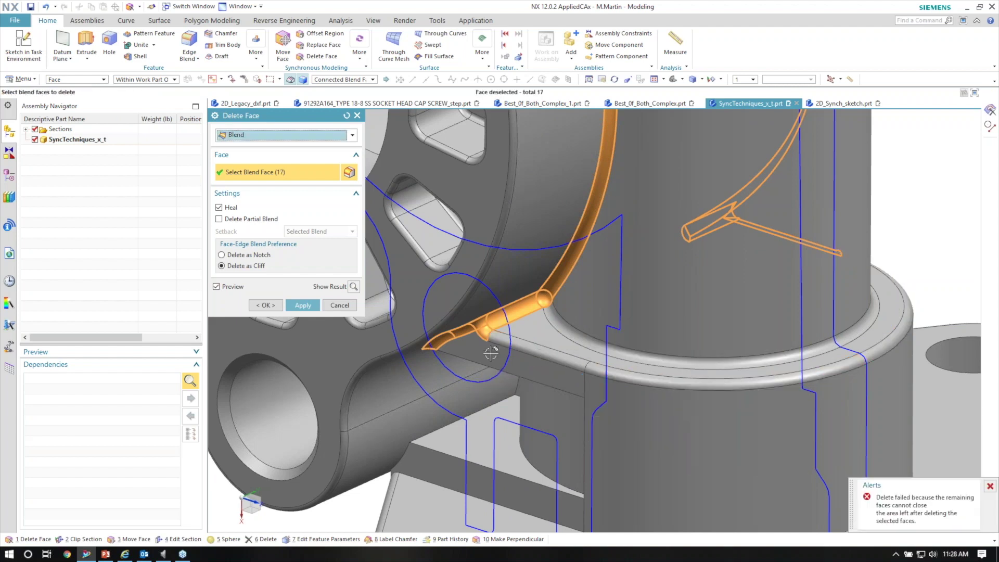
Deselect the small tip blends, the corner blend and the straight blend along the body at the shoulder's pointed end.
left_click(460, 338)
left_click(526, 353)
left_click(462, 332)
left_click(523, 345)
left_click(478, 323)
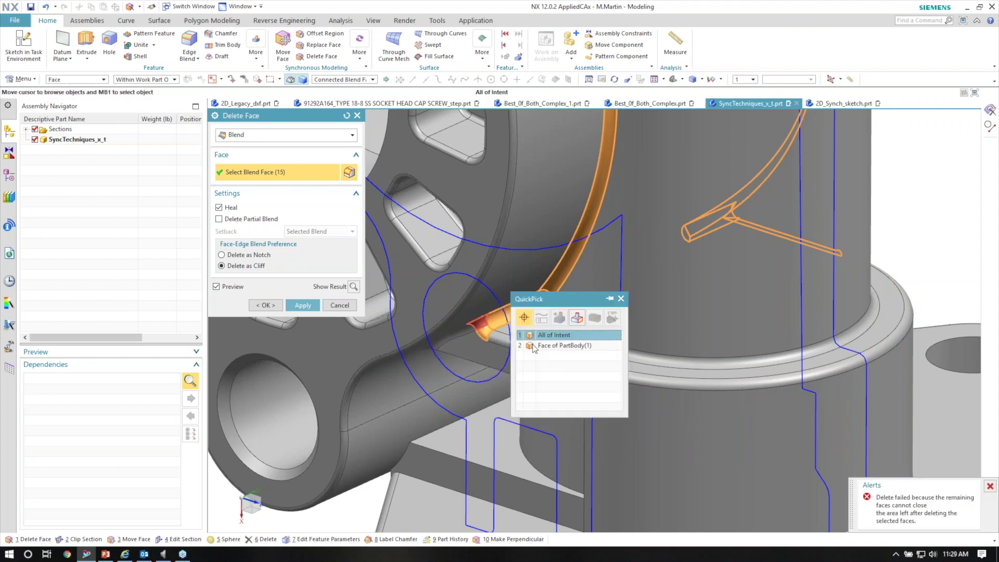
left_click(516, 341)
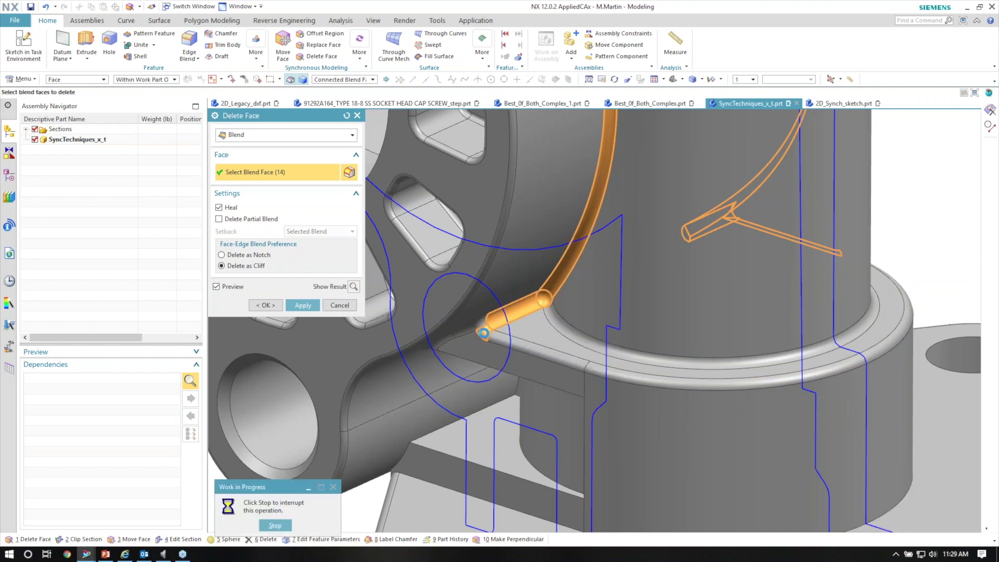
left_click(484, 332)
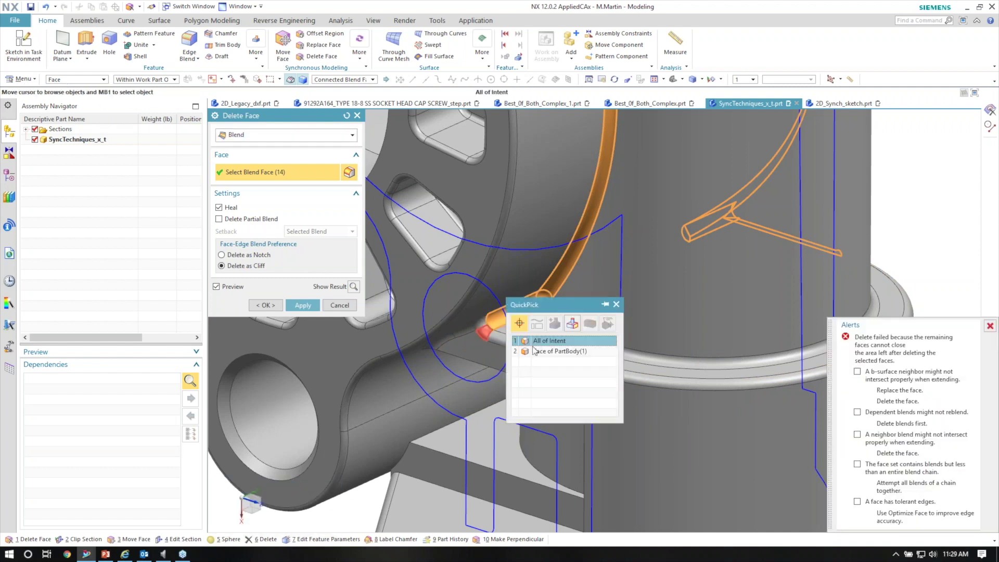
left_click(531, 348)
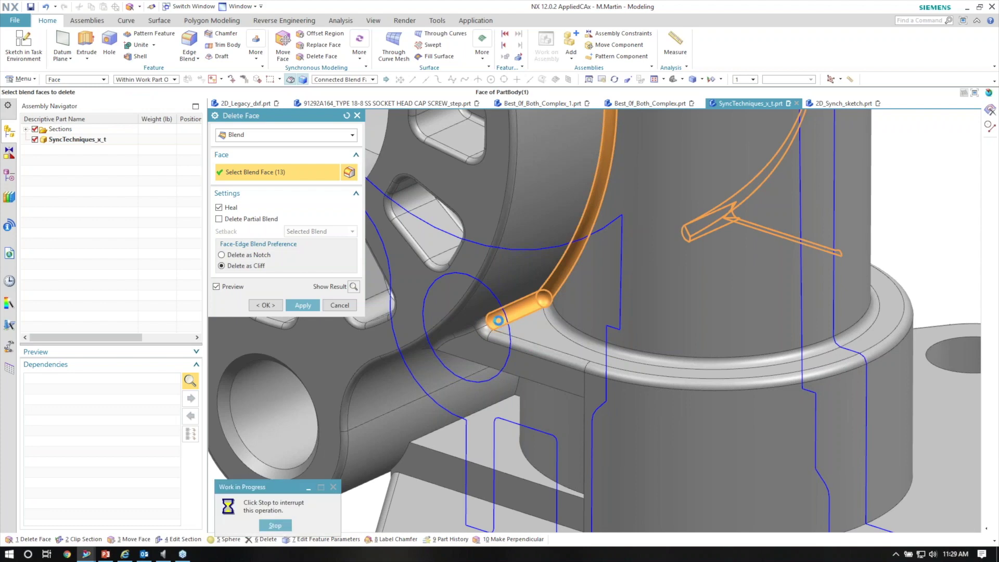
left_click(498, 320)
left_click(544, 337)
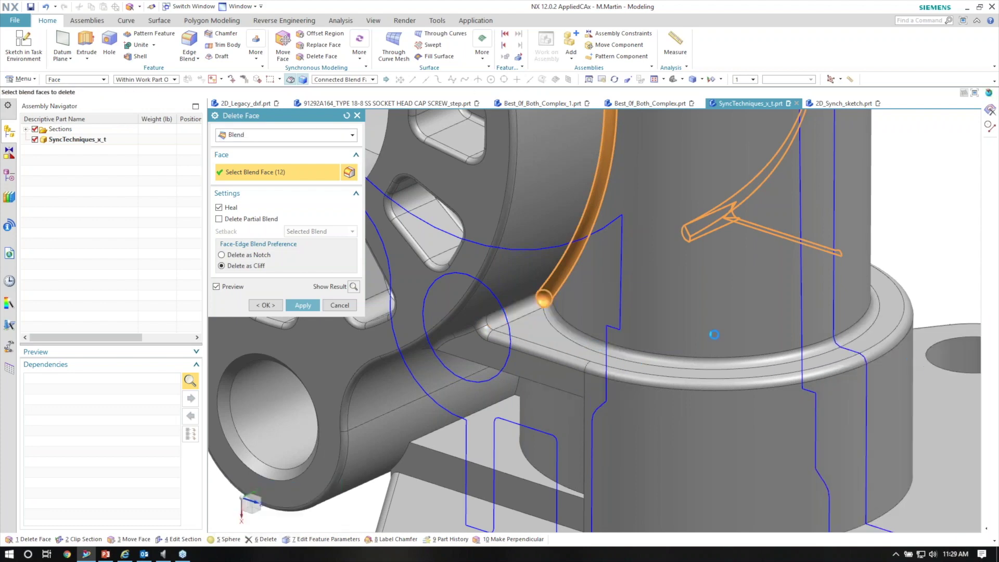
Deselect the two straight blends and the small tip blend at the opposite pointed end of the boss shoulder, one face each.
middle_click_drag(714, 335, 691, 358)
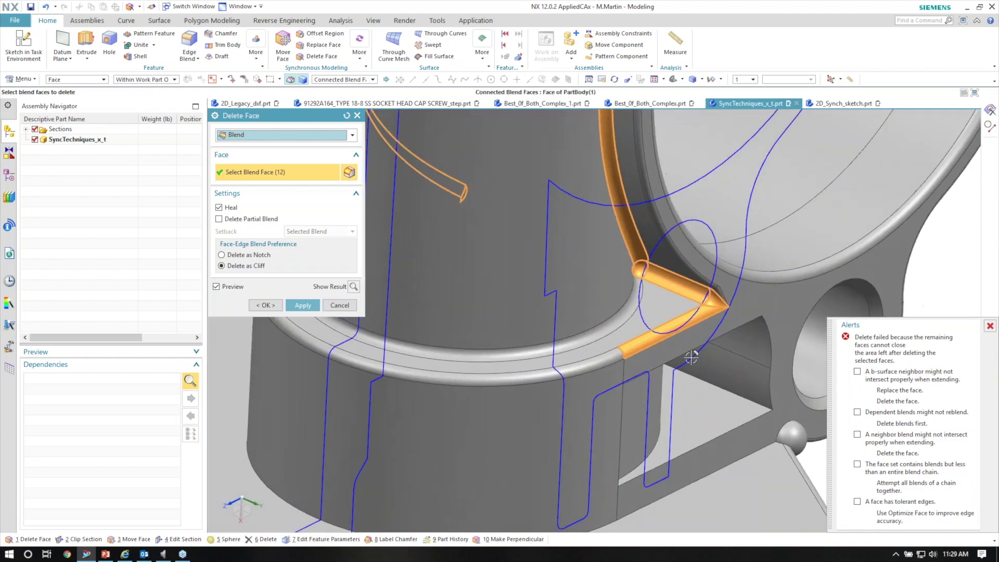
left_click(677, 323)
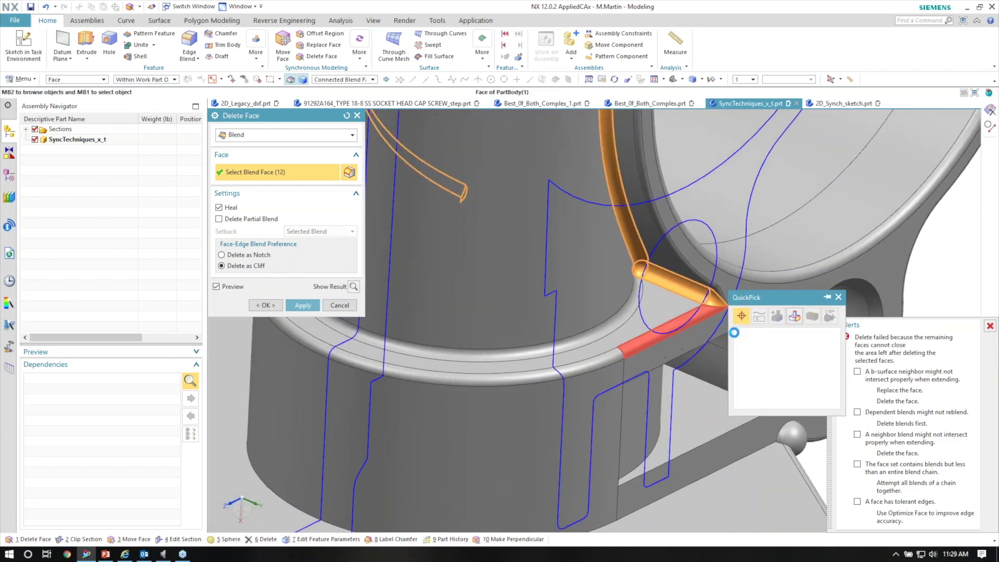
left_click(752, 345)
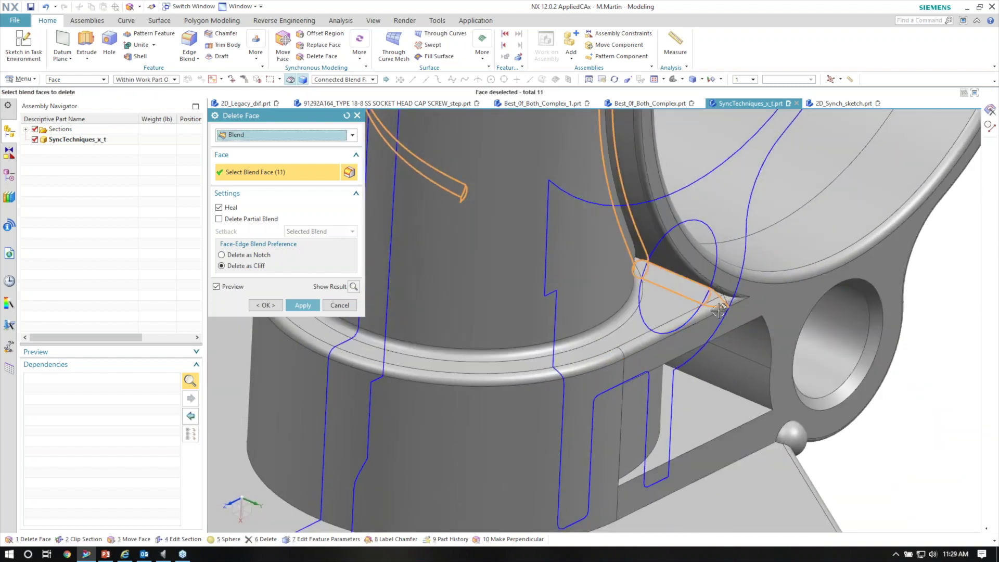
middle_click_drag(699, 303, 735, 261)
middle_click_drag(695, 305, 798, 334)
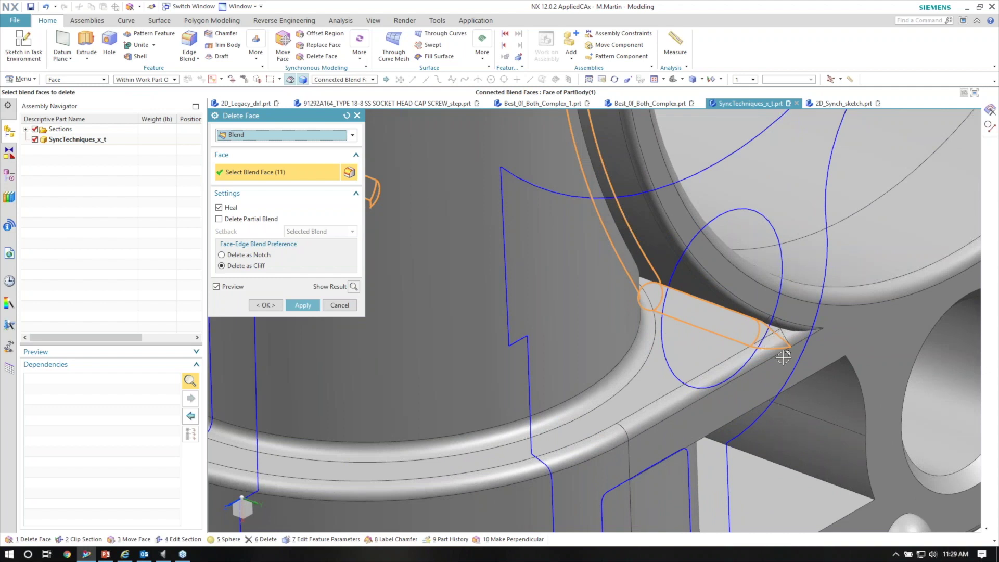
left_click(783, 339, "shift")
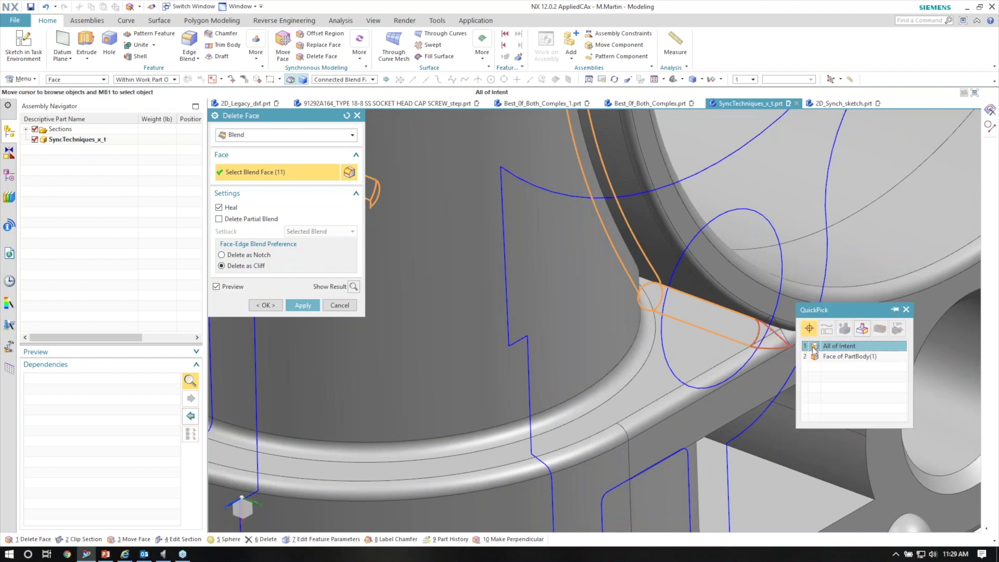
left_click(820, 357, "shift")
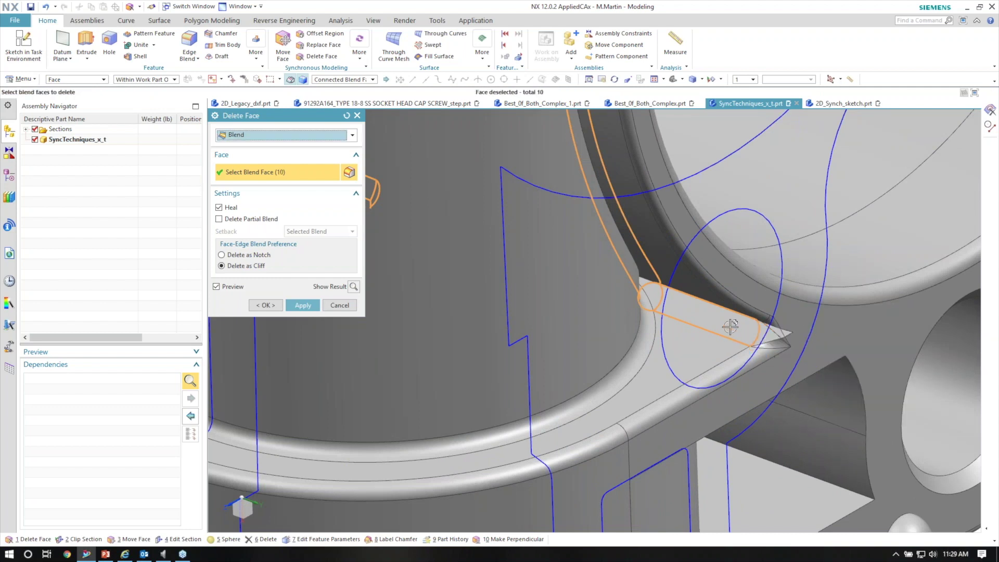
left_click(731, 326, "shift")
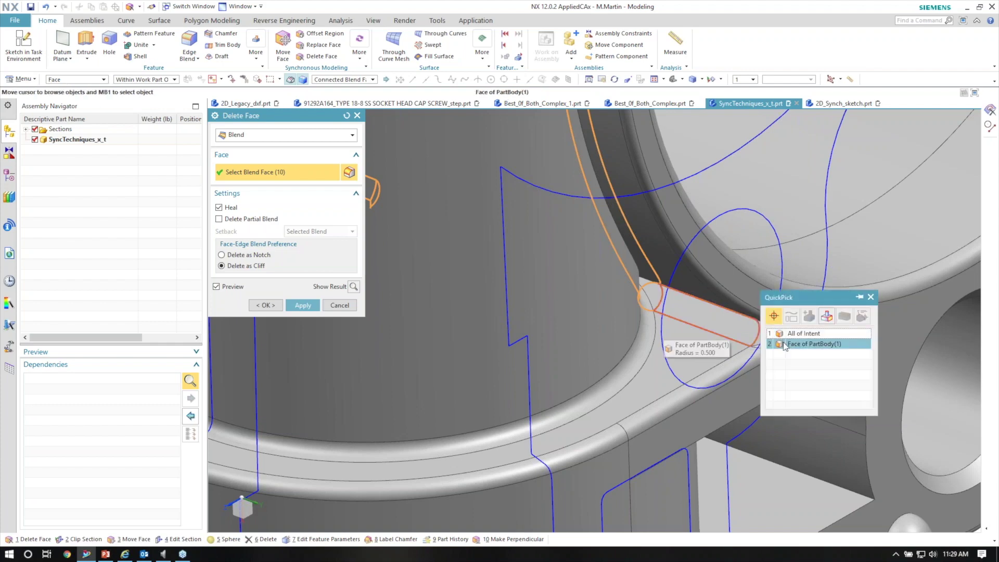
left_click(789, 344)
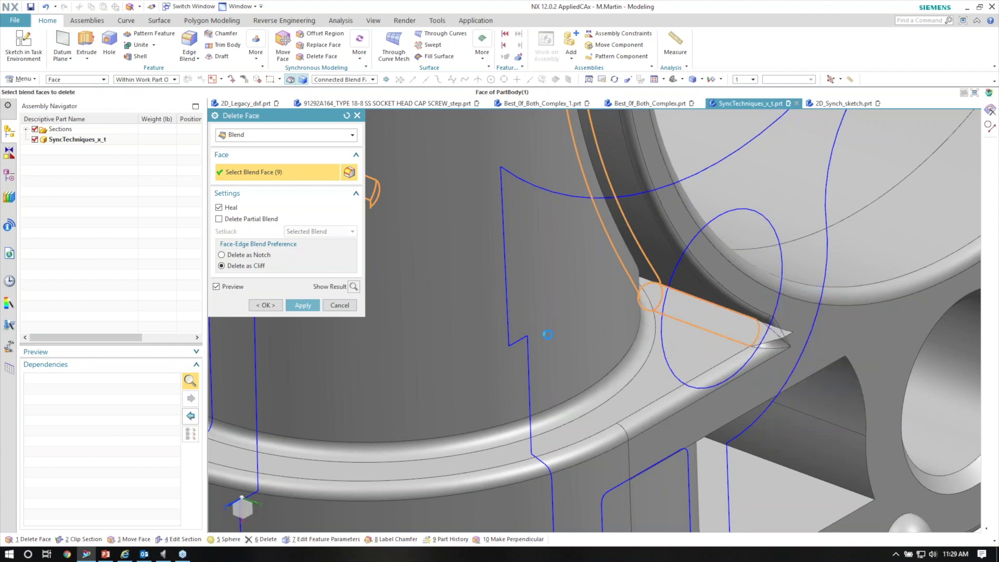
Delete the remaining selected blends around the boss shoulder and turn section clipping back on.
middle_click_drag(475, 314, 834, 254)
middle_click(573, 324)
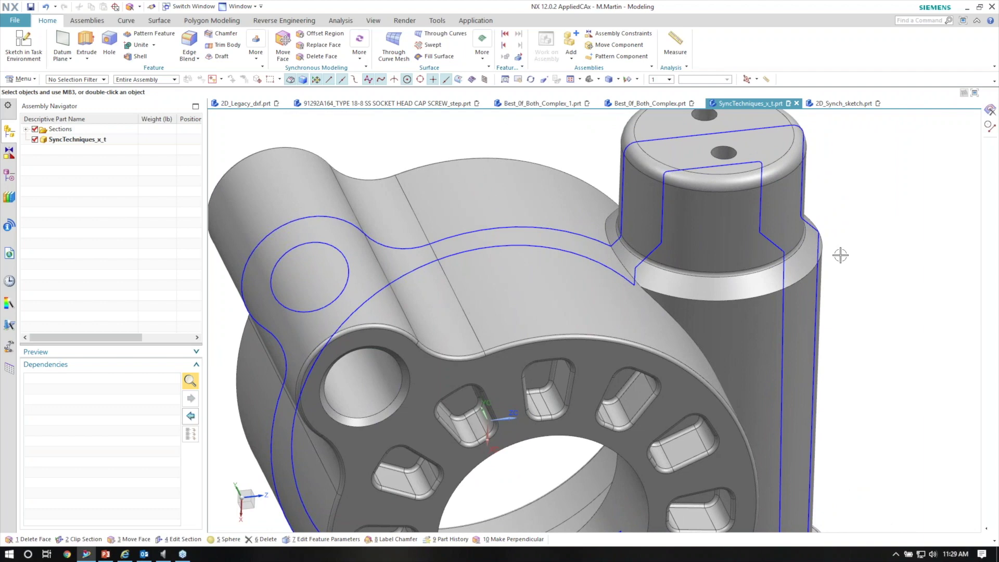
left_click(911, 219)
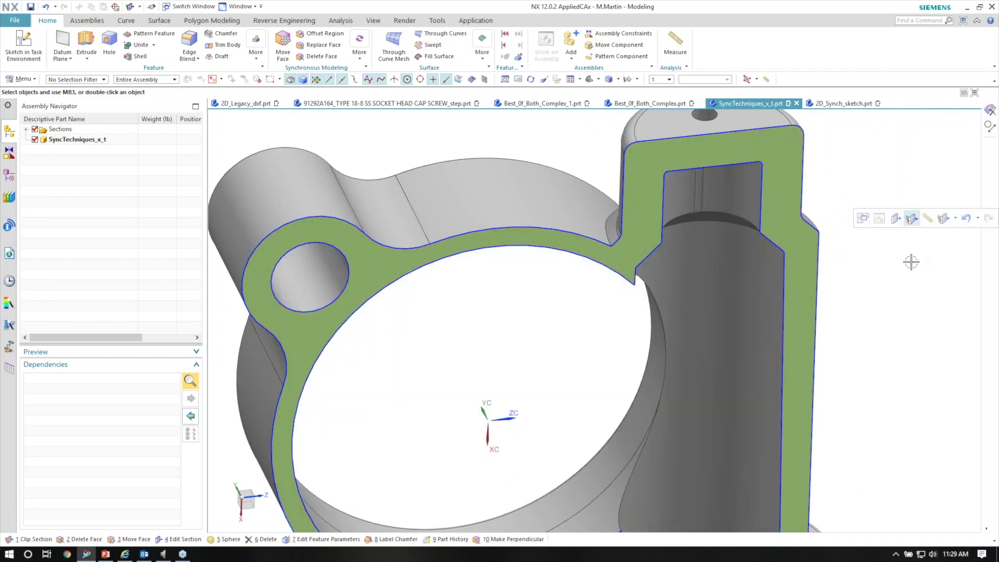
Try to move the outer and inner conical shoulder faces 2 mm along the boss axis with Move Face, and cancel.
left_click(358, 59)
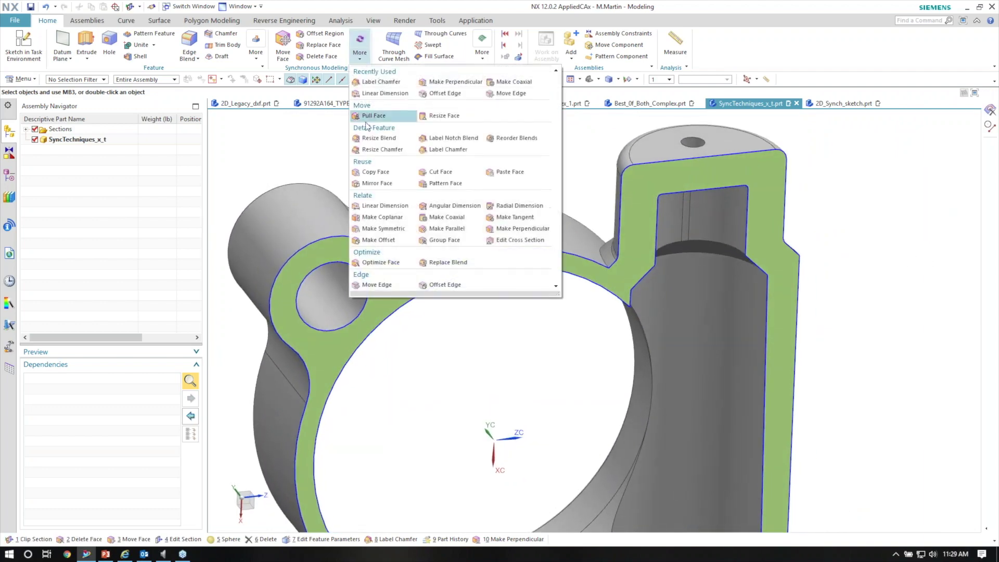
left_click(283, 44)
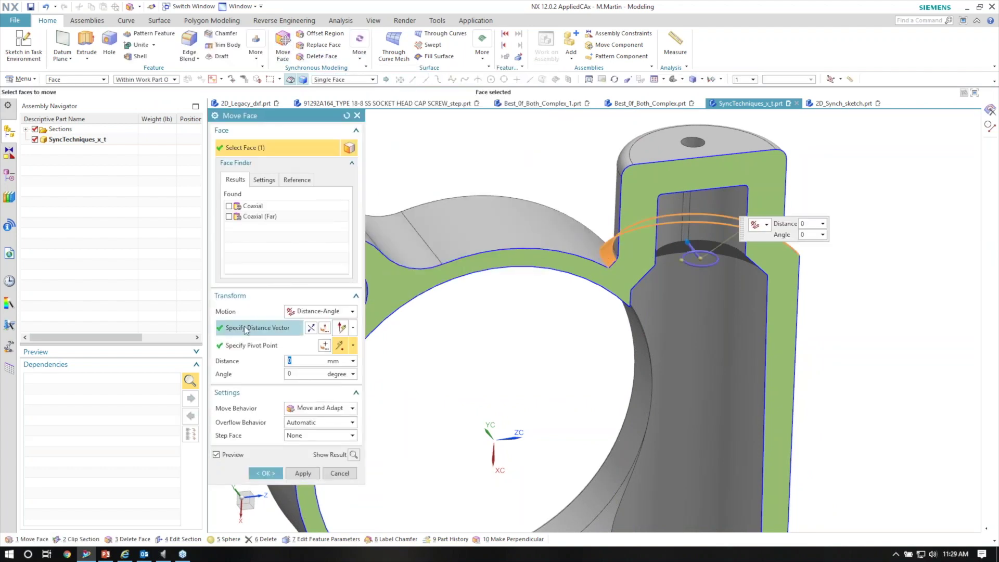
middle_click_drag(678, 332, 682, 300)
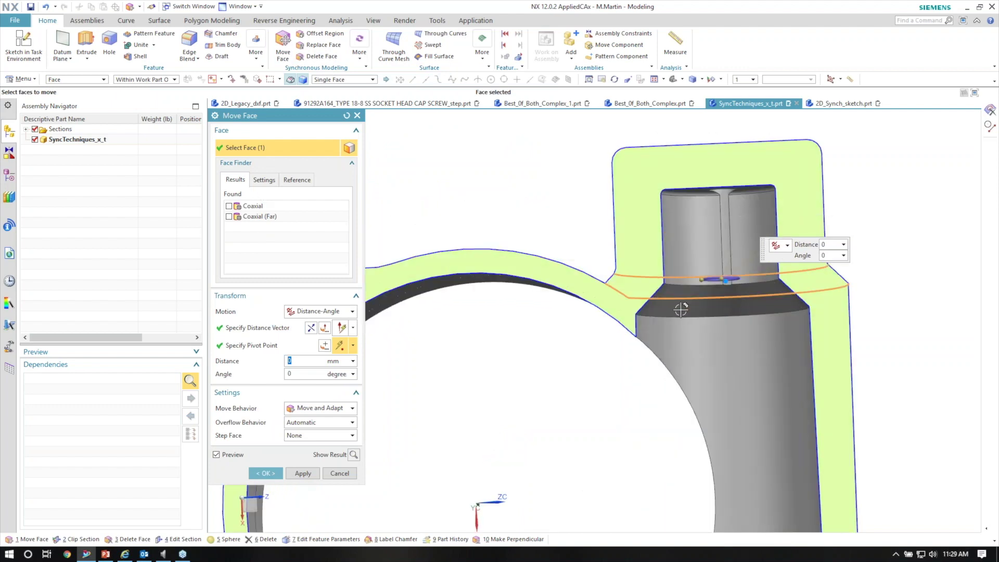
left_click(680, 309)
left_click(262, 329)
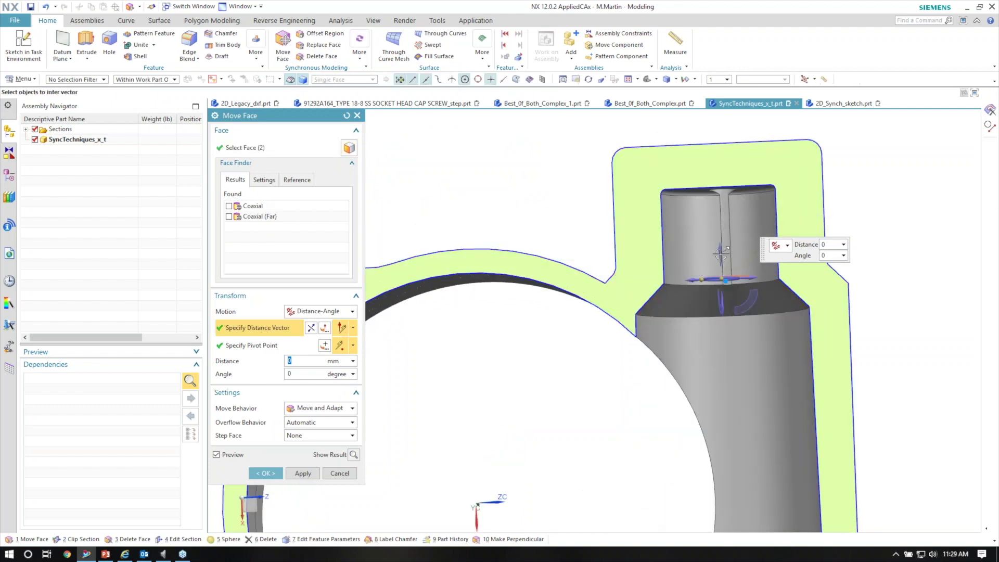
left_click(721, 254)
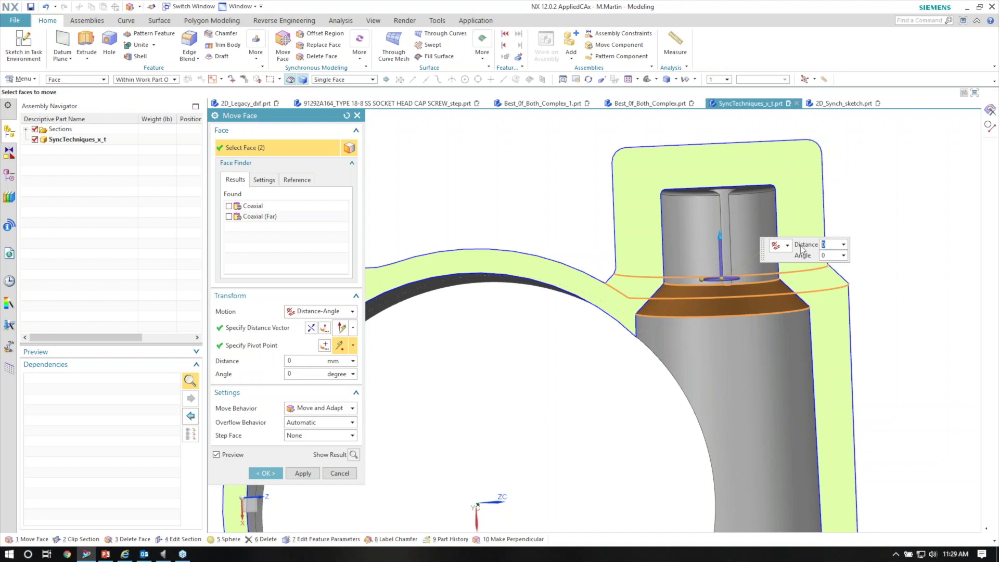
type("2")
middle_click_drag(801, 249, 804, 316)
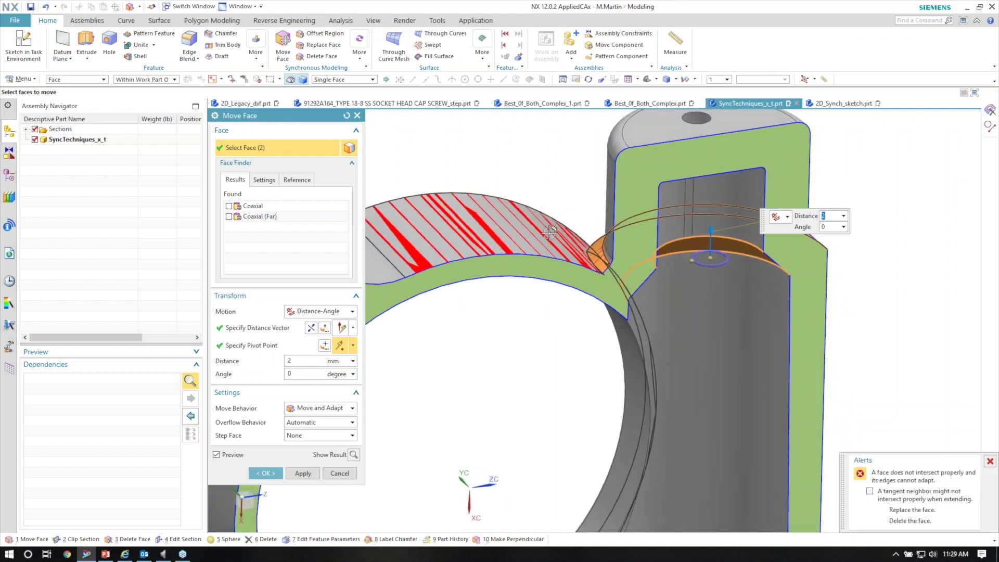
left_click(339, 472)
Start Pull Face and select the outer and inner conical shoulder faces of the boss.
left_click(363, 54)
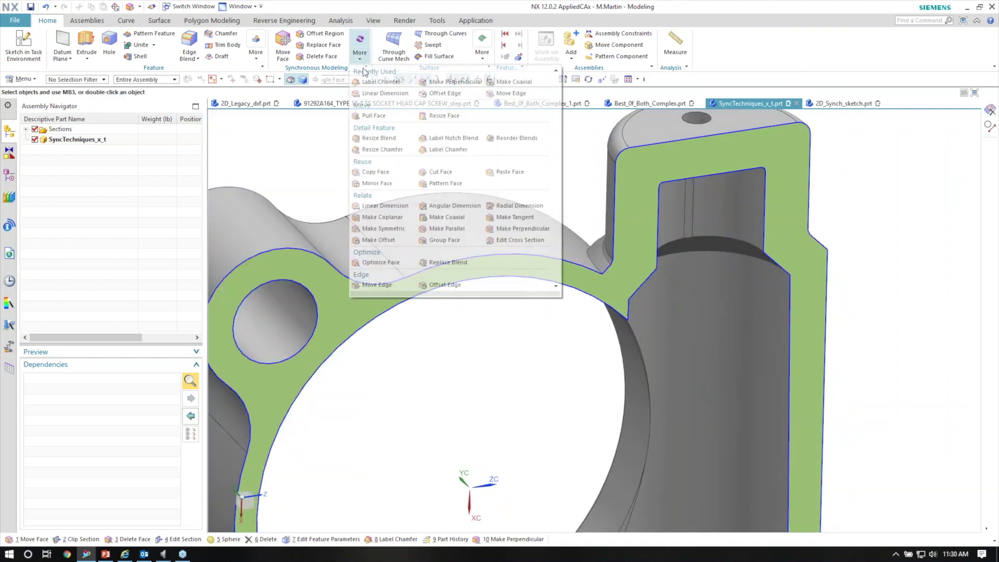
left_click(397, 117)
left_click(601, 256)
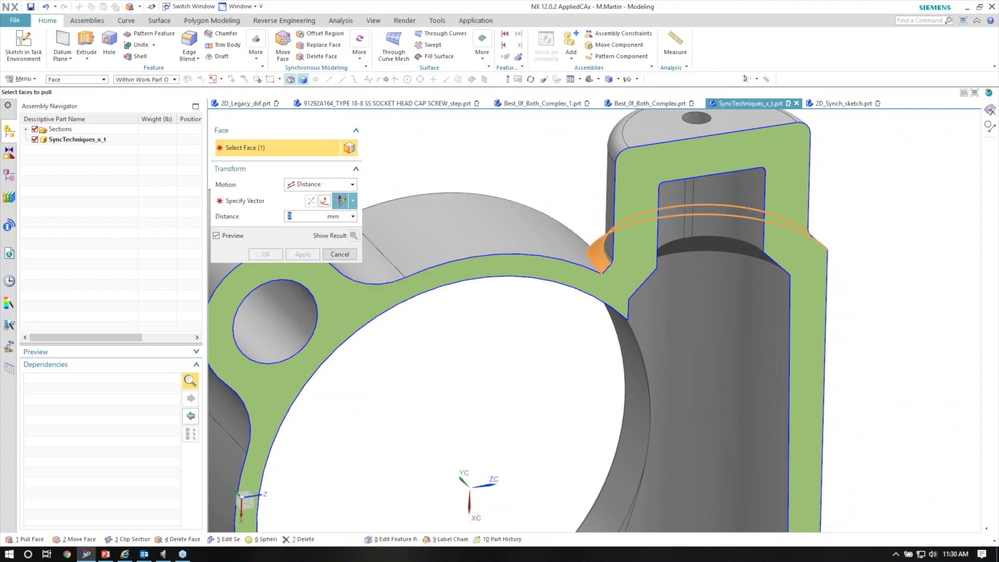
scroll(705, 290, "up", 3)
left_click(706, 298)
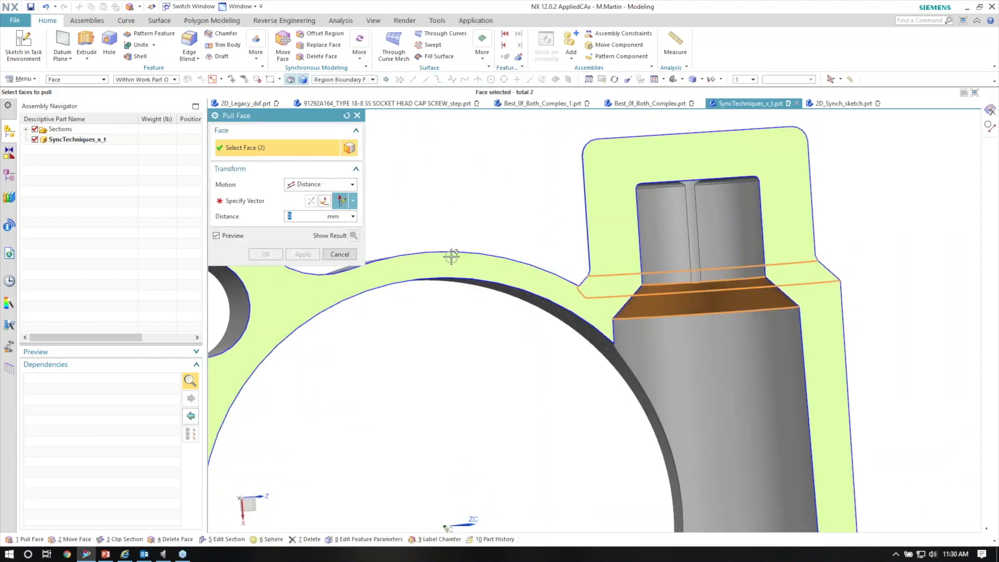
Pull the two conical faces along the vector normal to the boss's top face.
left_click(241, 201)
middle_click_drag(547, 192, 600, 182)
left_click(632, 187)
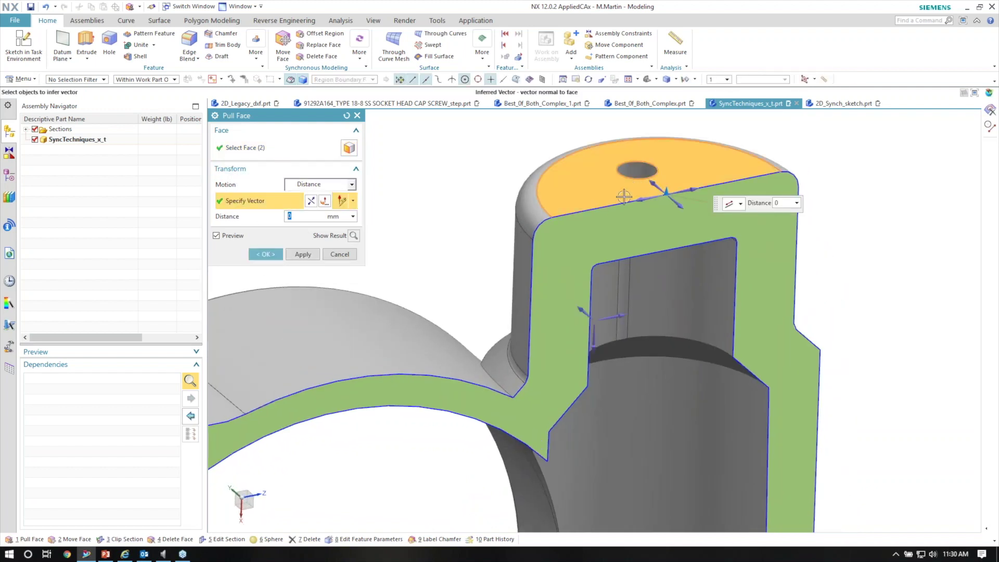
left_click(632, 187)
middle_click_drag(531, 250, 472, 219)
left_click(264, 256)
Turn off section clipping and hide the section curves to show the whole boss.
scroll(472, 219, "down", 1)
left_click(474, 219)
left_click(510, 197)
middle_click_drag(556, 197, 565, 302)
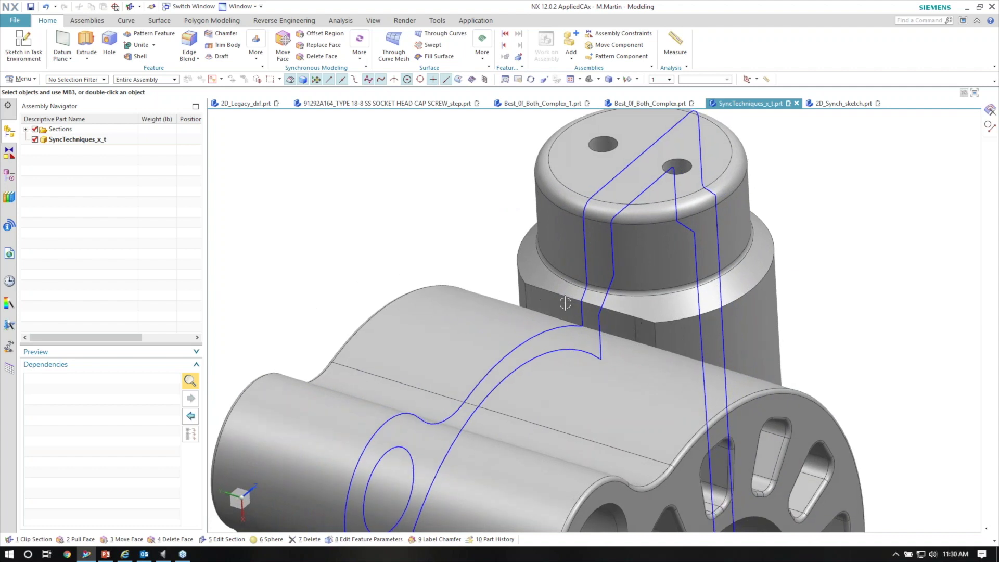
left_click(35, 139)
middle_click_drag(405, 195, 458, 199, "shift")
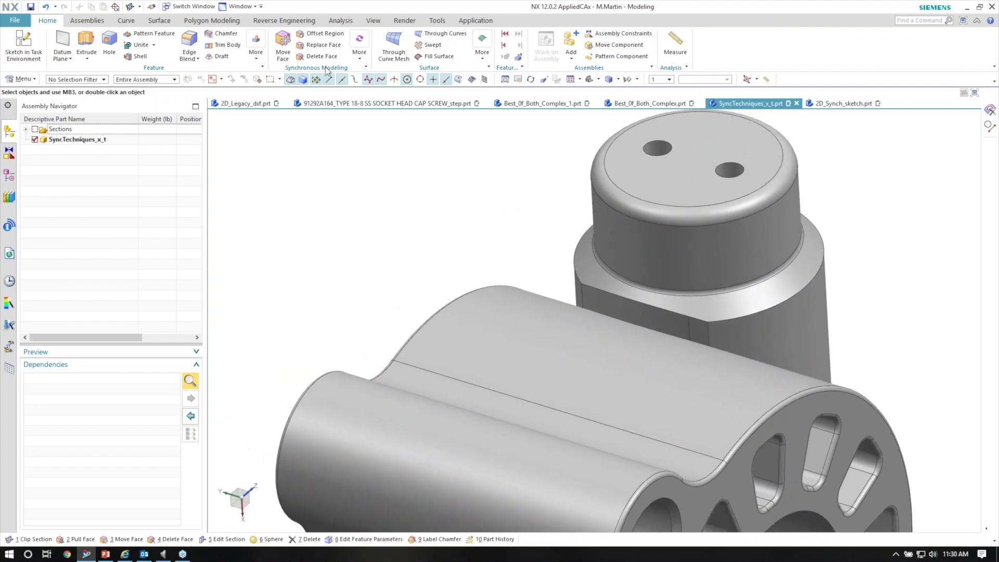
Delete the narrow flat side faces left below the boss's conical shoulder, using Delete Face with the Face type.
left_click(321, 56)
left_click(312, 134)
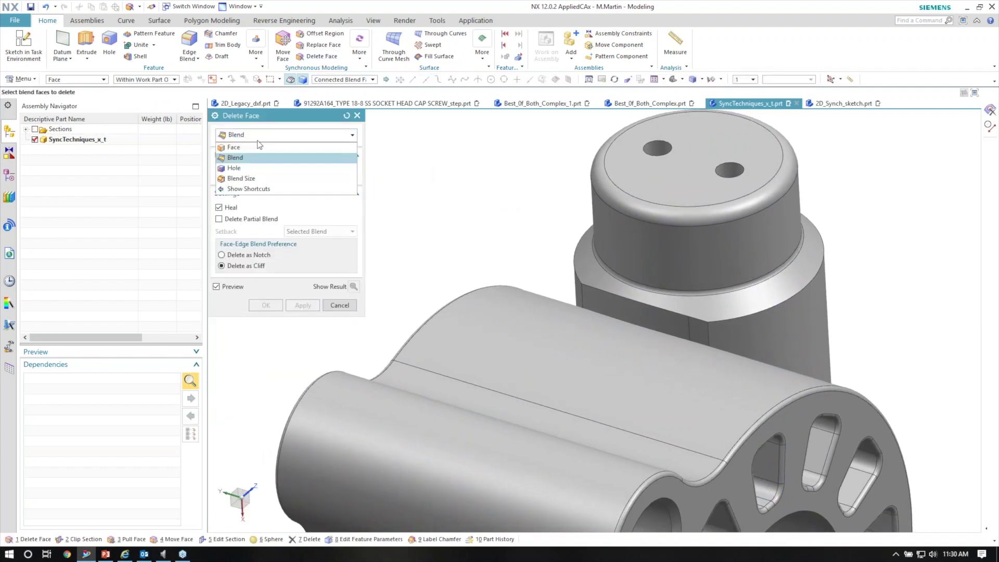
left_click(240, 144)
scroll(717, 329, "down", 2)
left_click(716, 328)
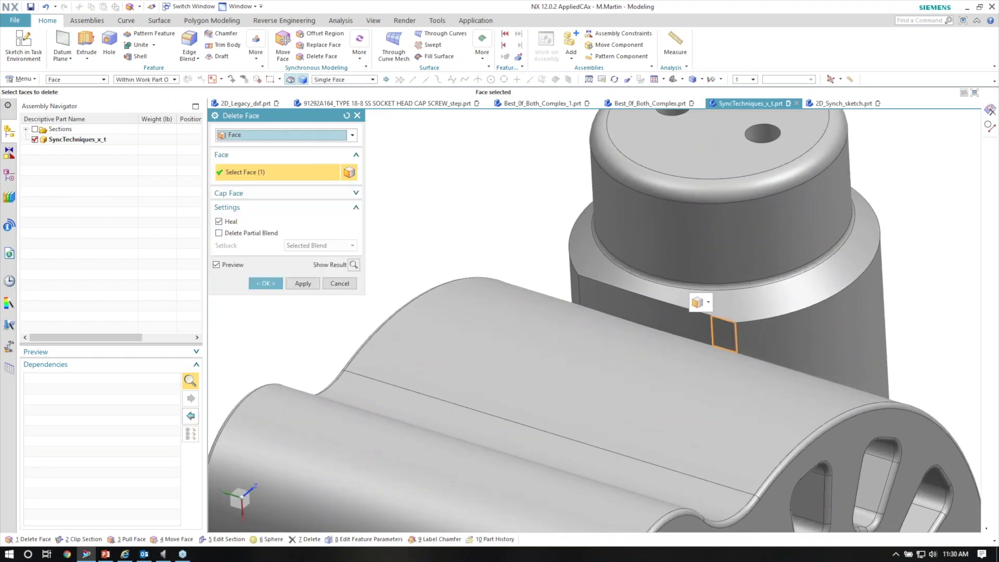
left_click(679, 321)
left_click(266, 283)
mouse_move(711, 390)
middle_mouse_down()
mouse_move(720, 392)
mouse_move(677, 327)
mouse_move(694, 394)
middle_mouse_up()
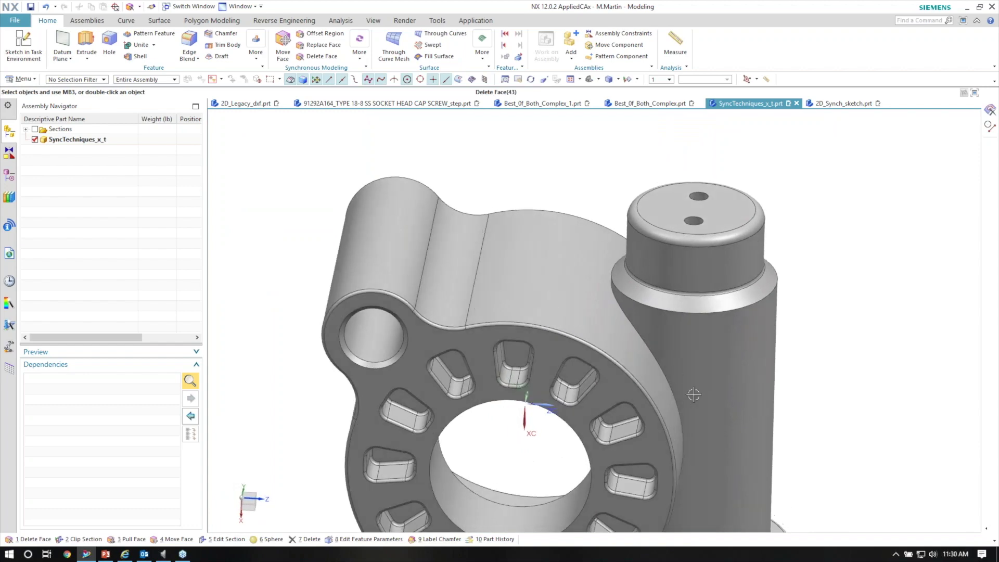
middle_click_drag(636, 295, 688, 280)
middle_click_drag(627, 281, 333, 407)
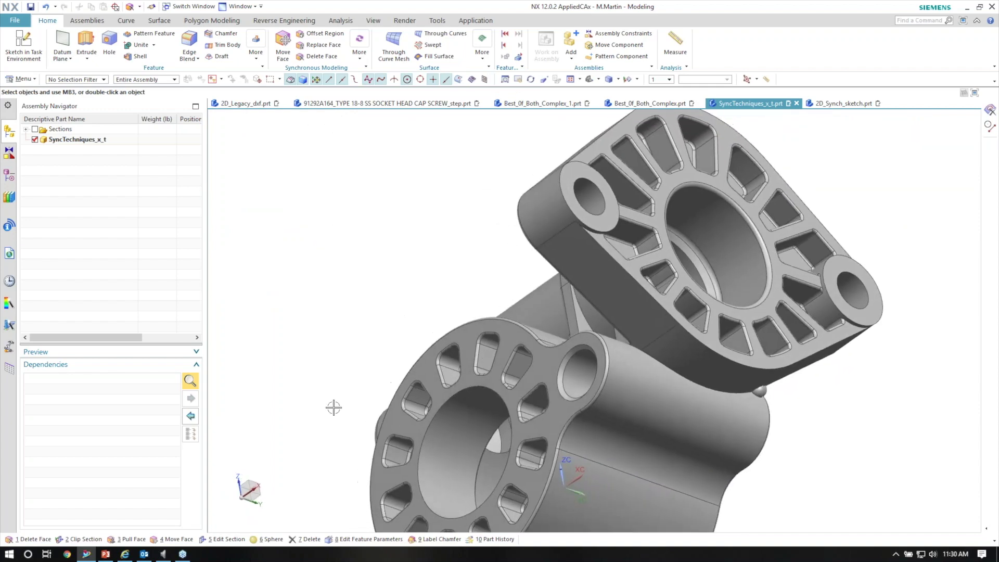